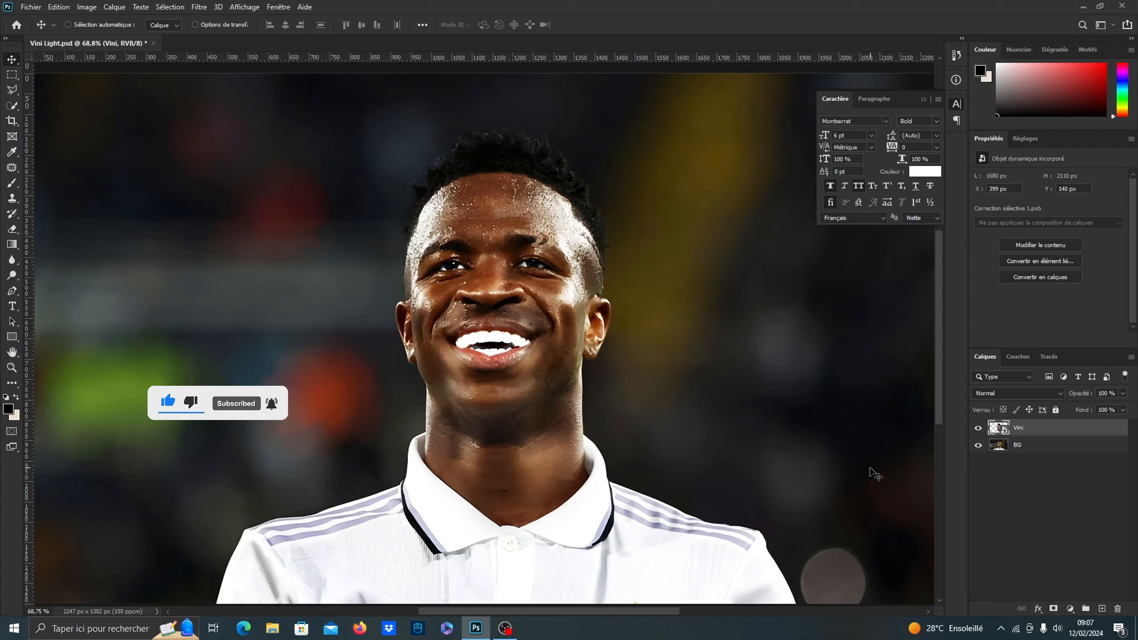
Add a Curves adjustment layer above the BG layer and lower its white point to roughly half output to darken the background
click(1054, 445)
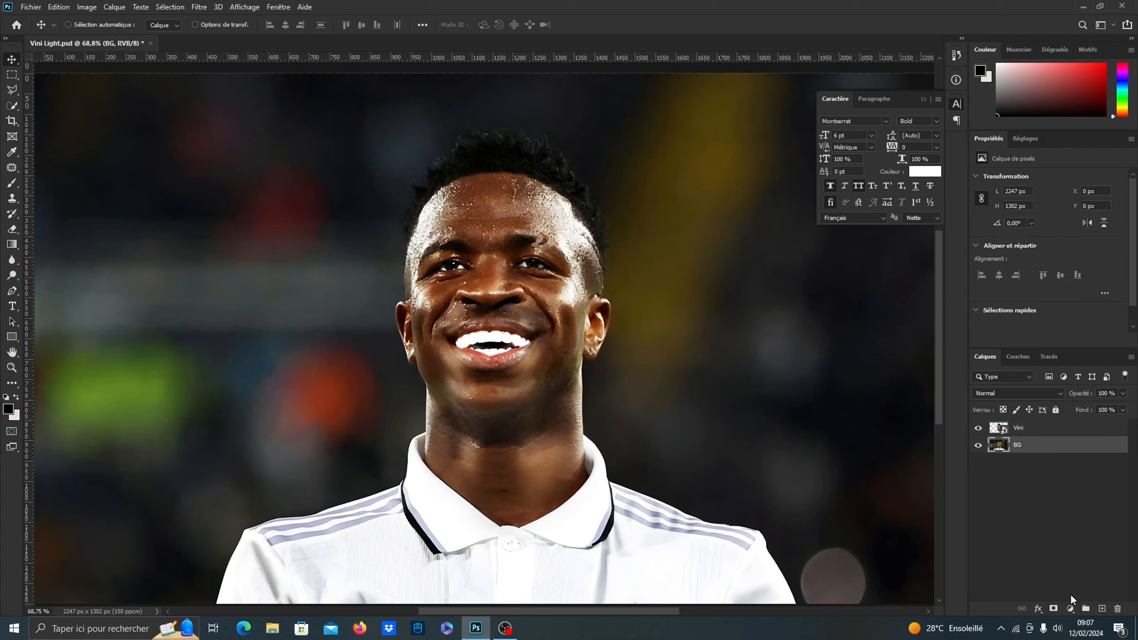
click(1070, 607)
click(1043, 456)
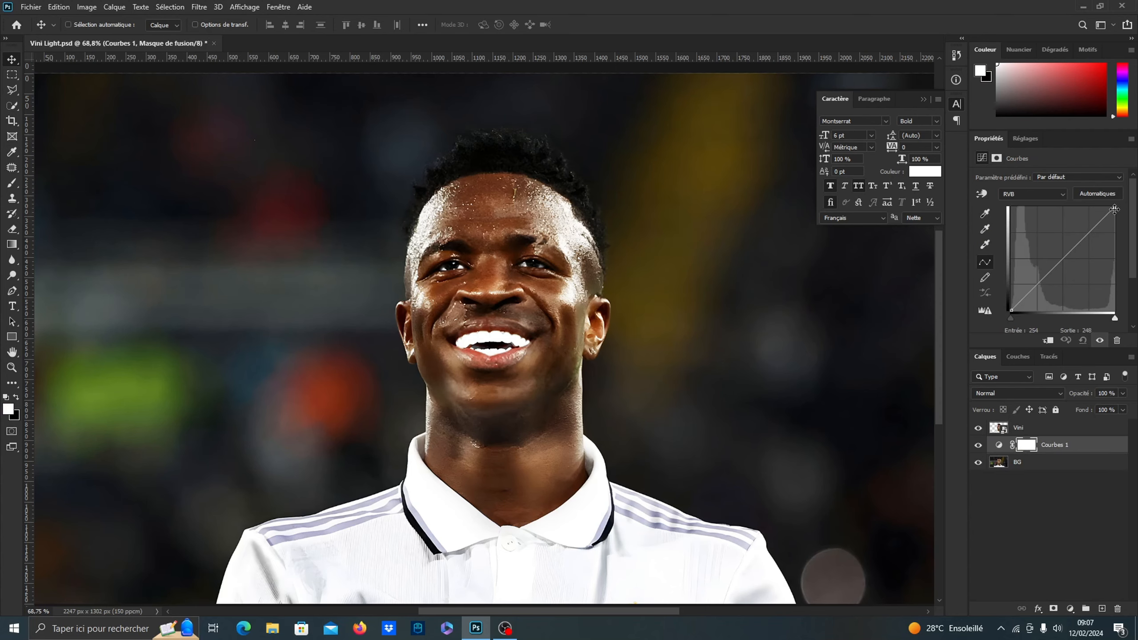
drag(1115, 209, 1115, 253)
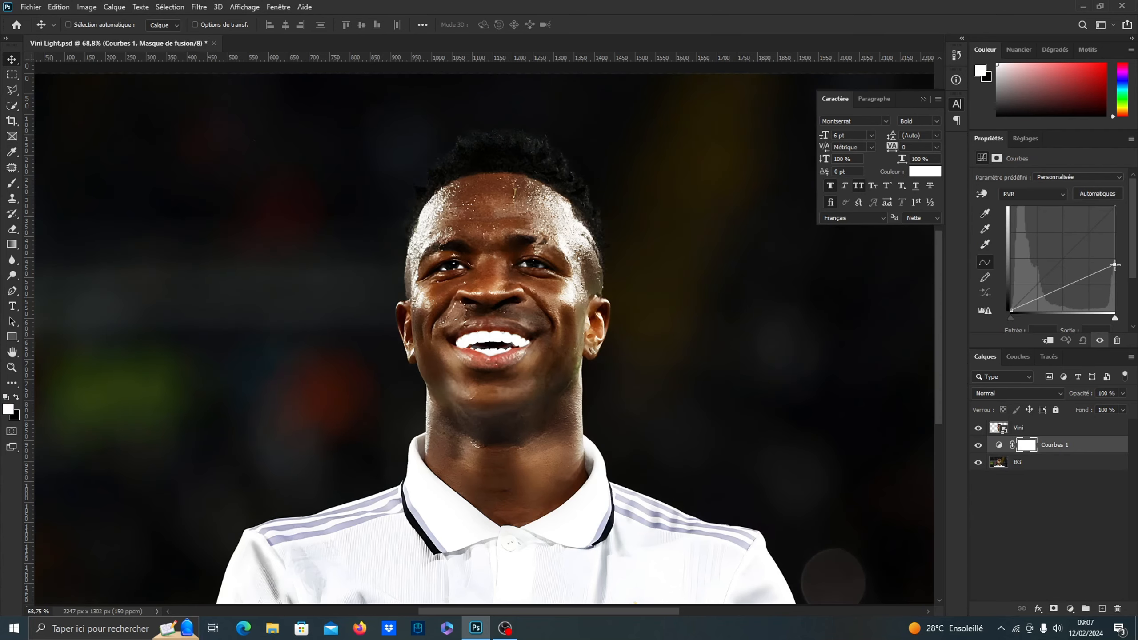
Add an orange solid color fill layer (#ffae00) above the Curves adjustment
scroll(519, 303, down, 1)
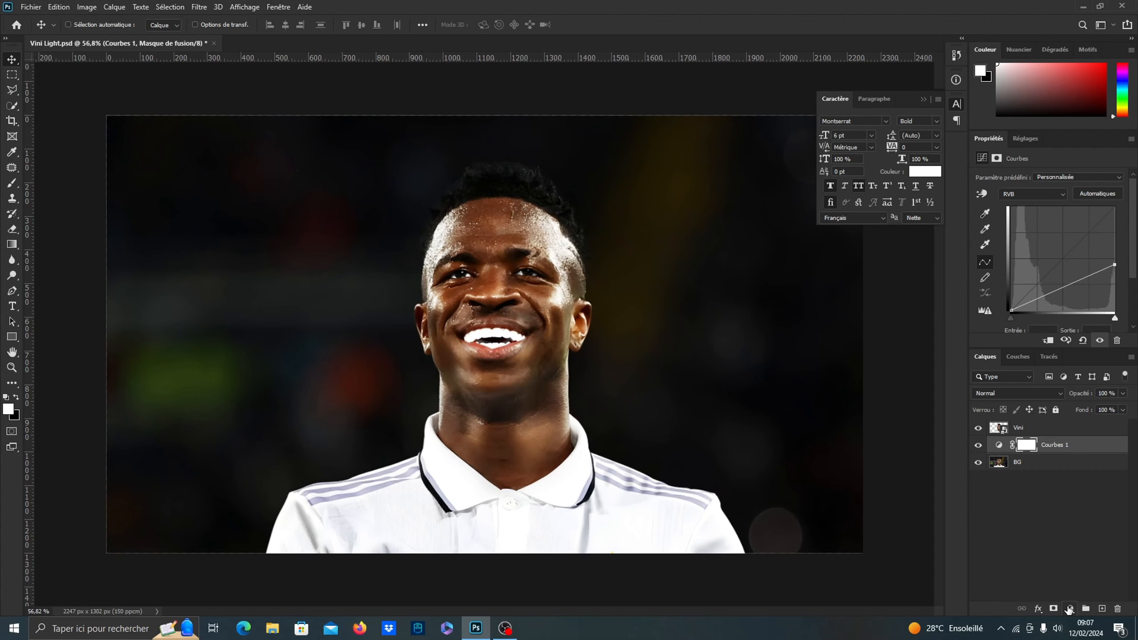
click(1070, 608)
click(1024, 397)
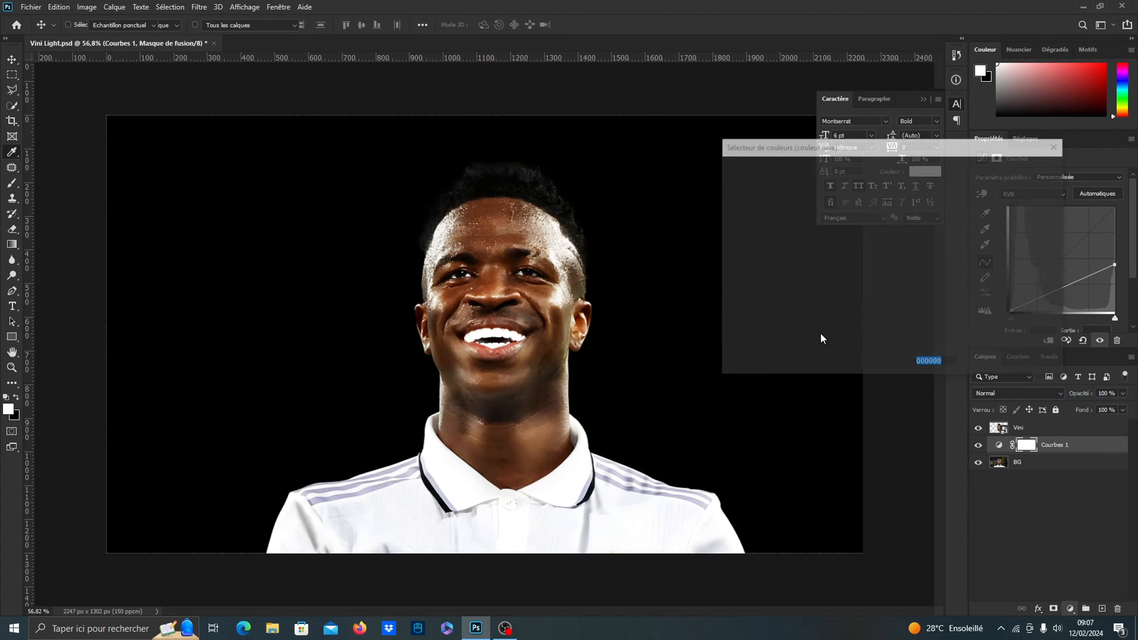
click(895, 306)
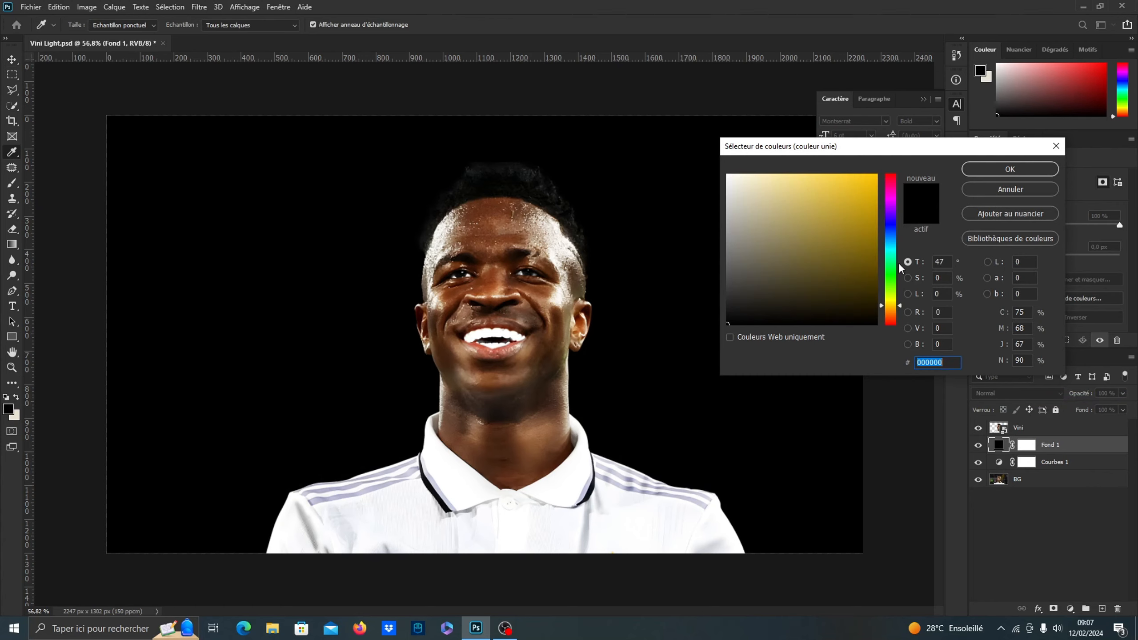
drag(873, 180, 886, 161)
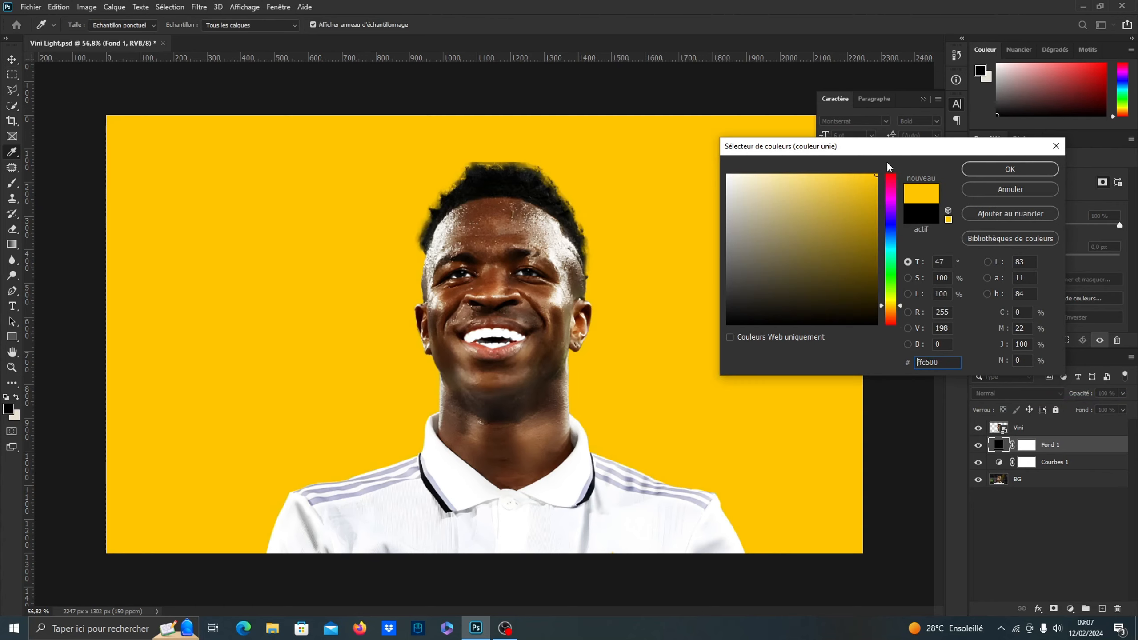
click(890, 308)
click(981, 170)
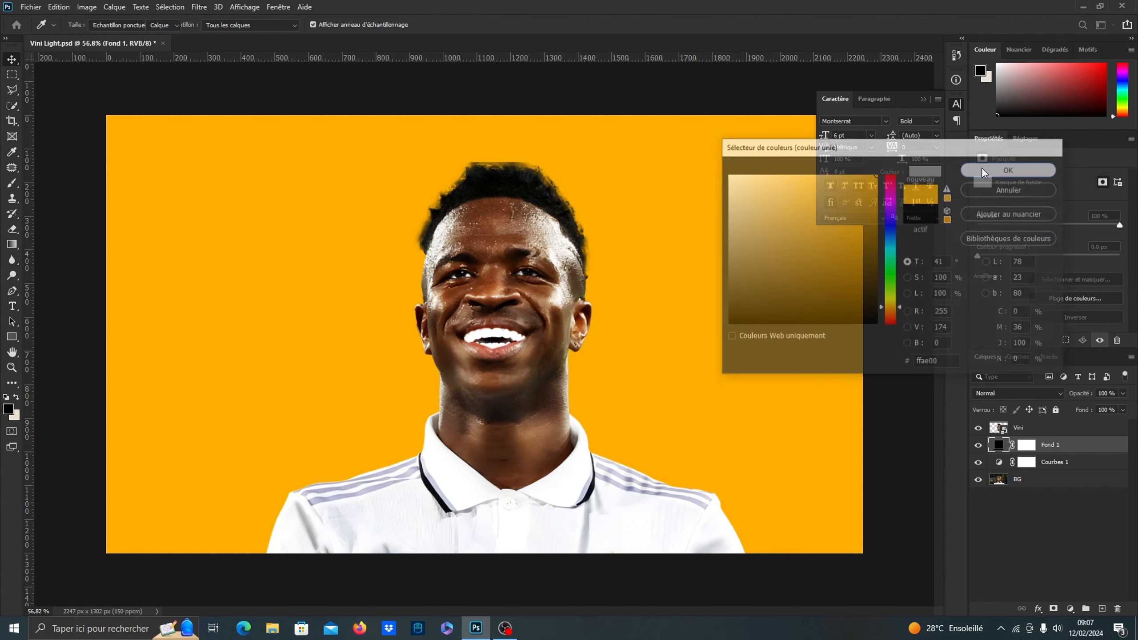
Set the orange fill layer's blend mode to Superposition and invert its mask to black
click(1026, 445)
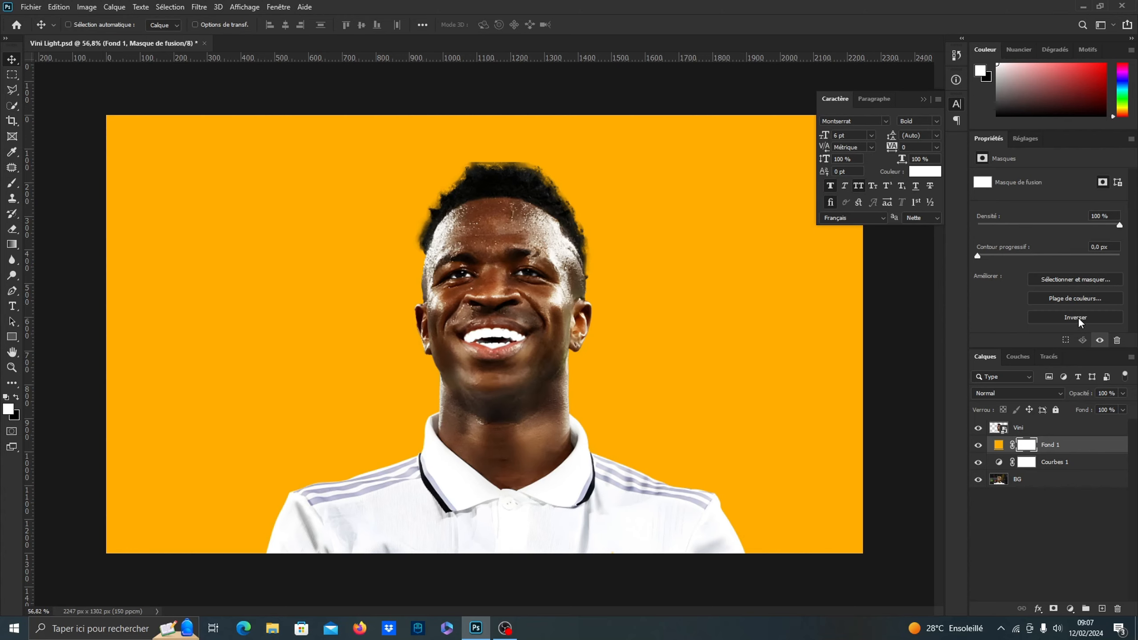
click(1022, 388)
click(999, 420)
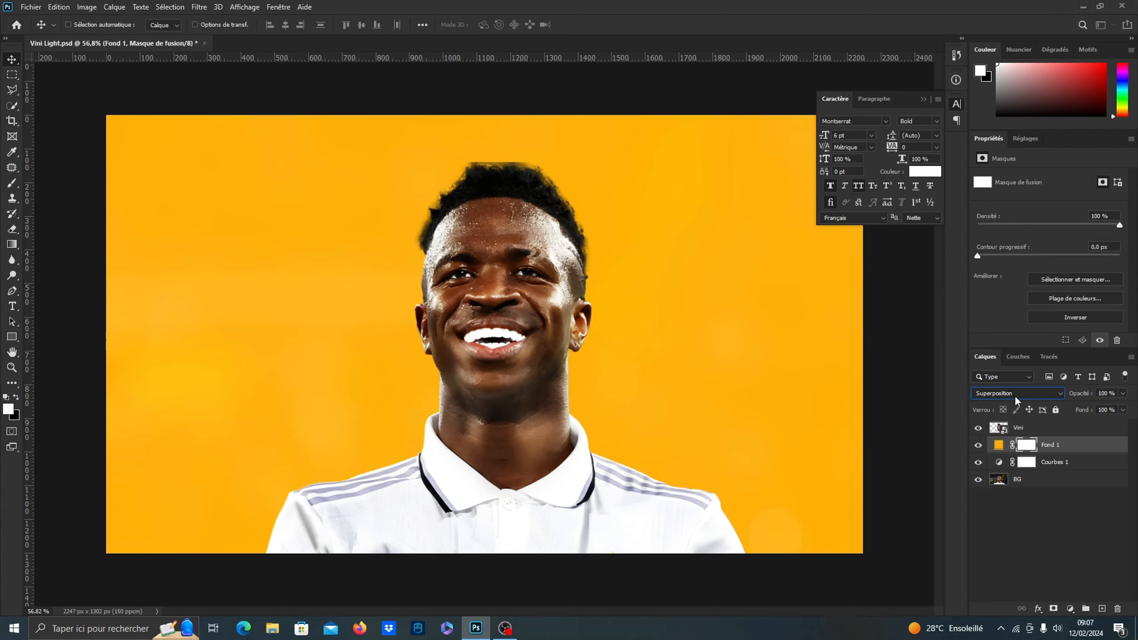
click(1077, 318)
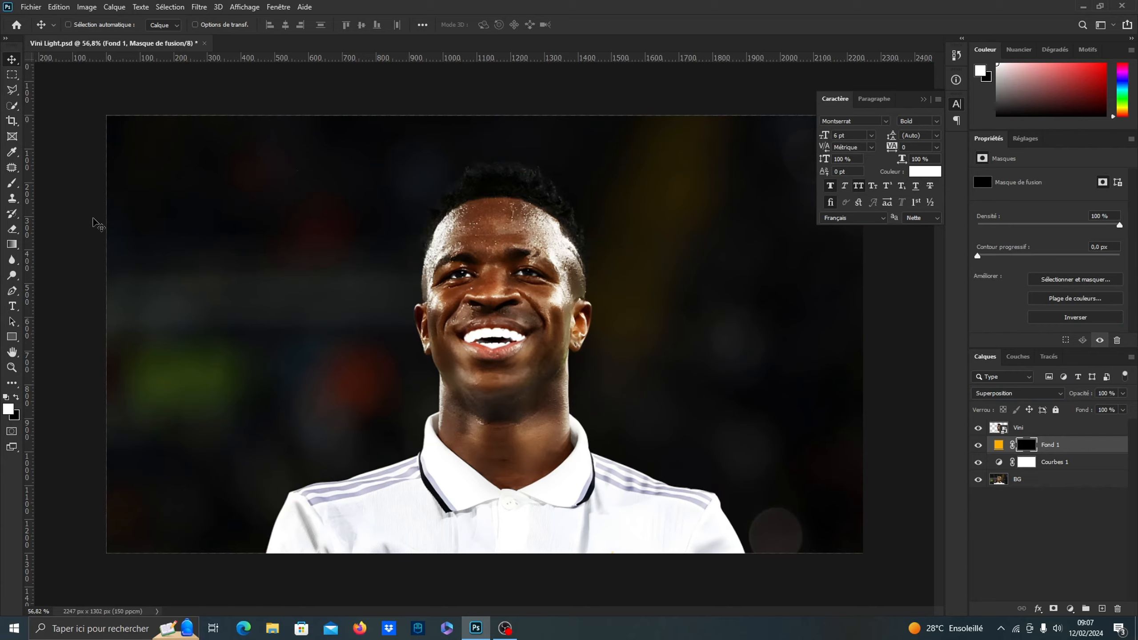
Paint white with a large soft brush on the orange fill's mask to reveal a glow in the image's lower-right corner
click(12, 183)
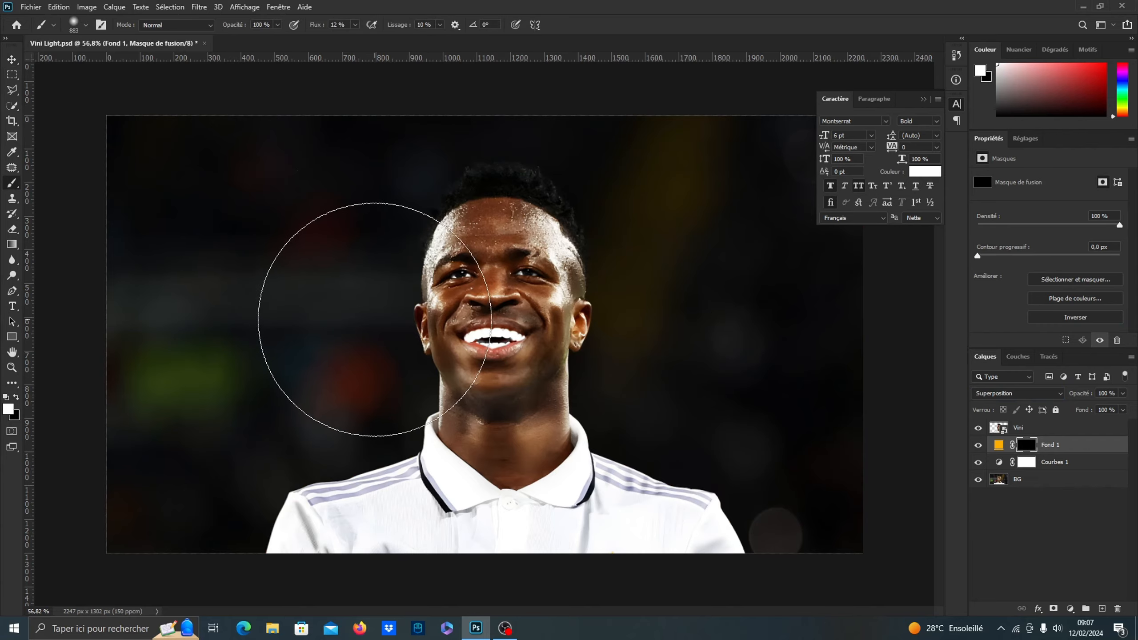
scroll(375, 282, down, 2)
mouse_move(638, 372)
mouse_down()
mouse_move(771, 404)
mouse_move(714, 409)
mouse_move(778, 453)
mouse_move(842, 467)
mouse_up()
click(835, 436)
click(786, 465)
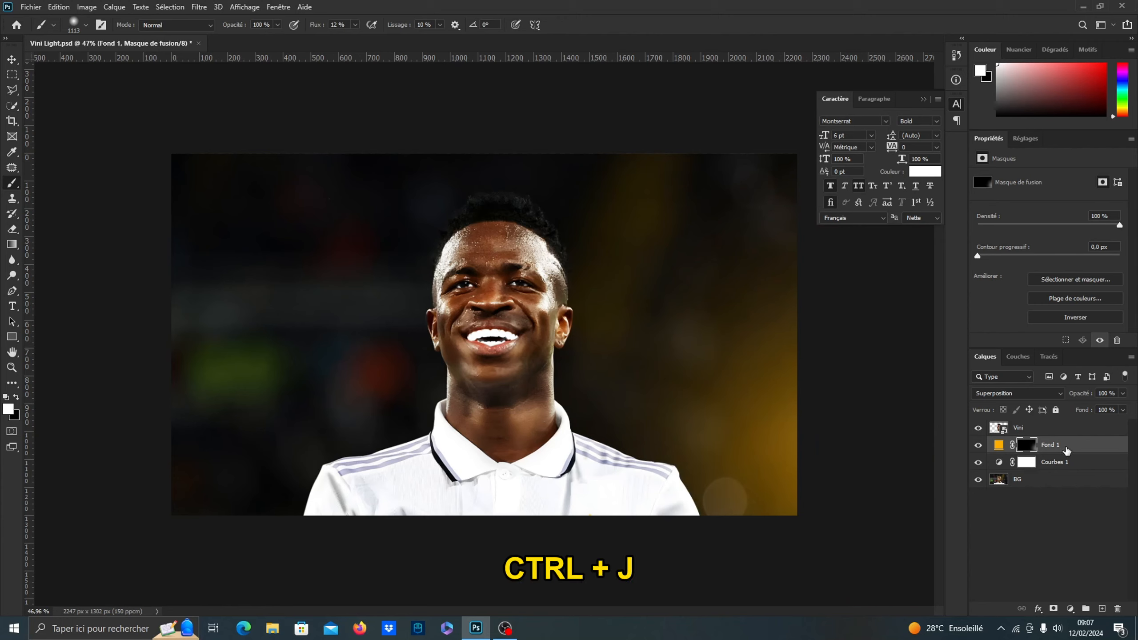
Duplicate the orange fill layer and flip the copy horizontally with Free Transform
key(ctrl+j)
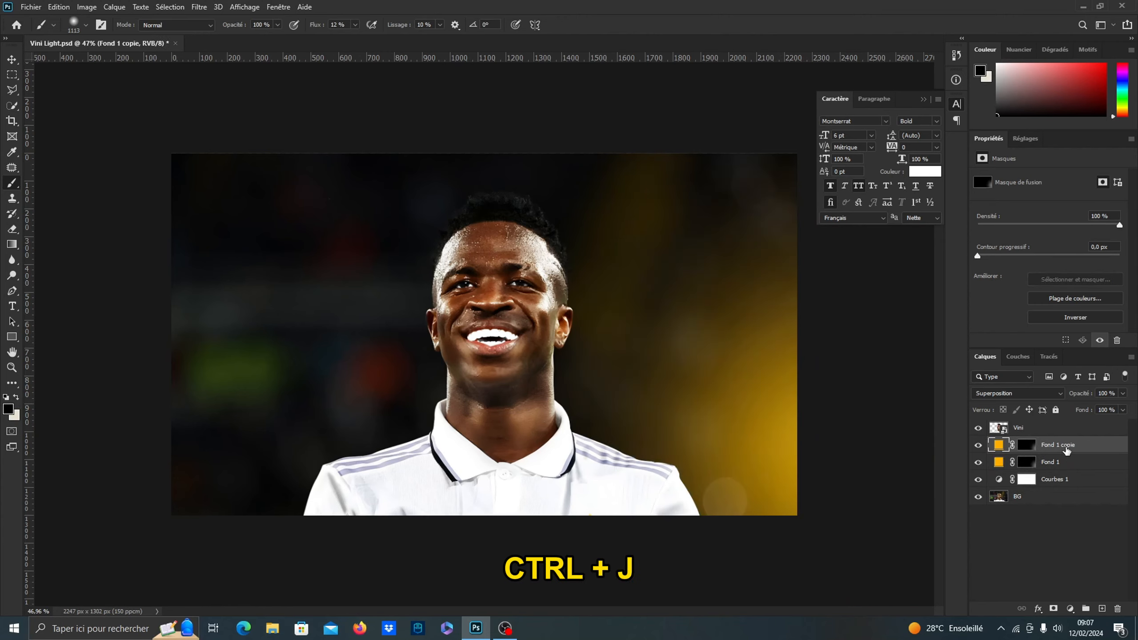
click(12, 60)
key(ctrl+t)
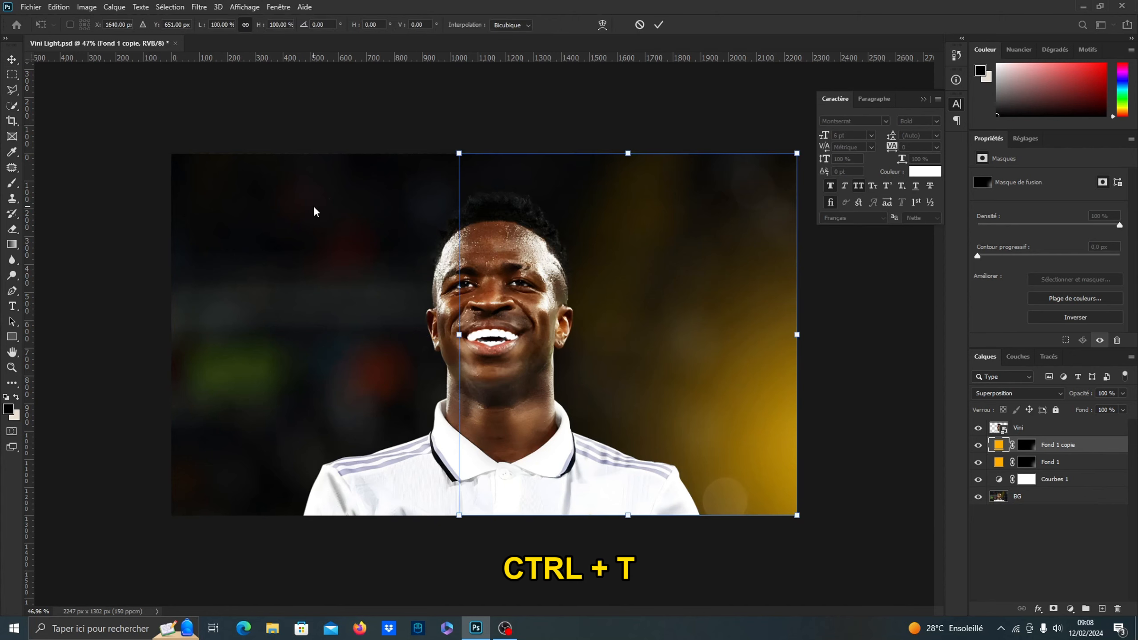
right_click(646, 341)
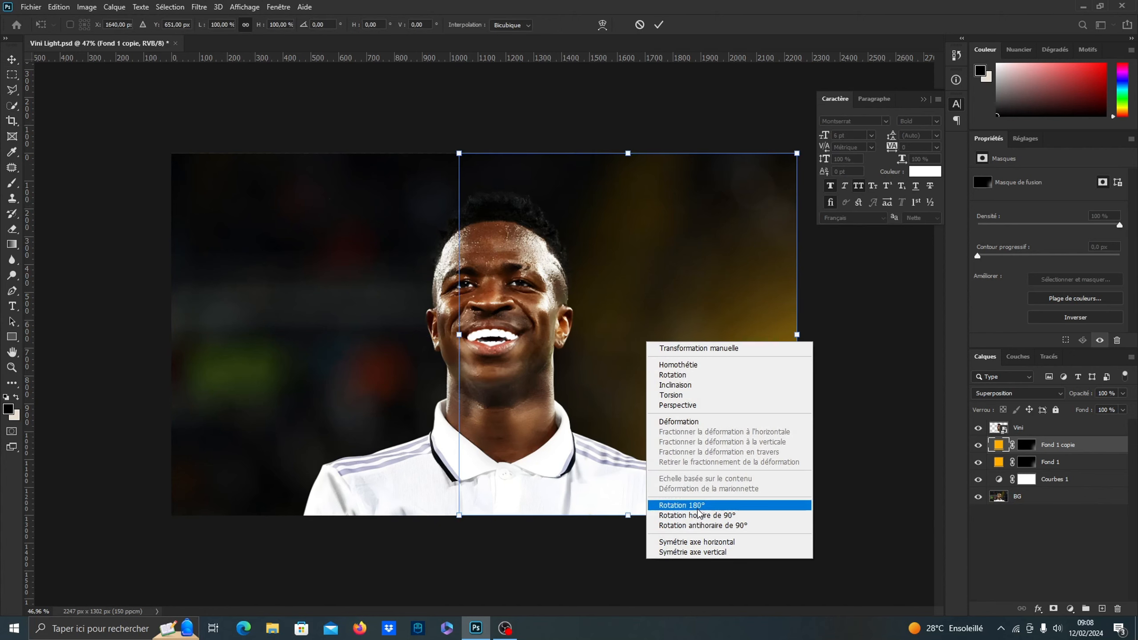
click(716, 543)
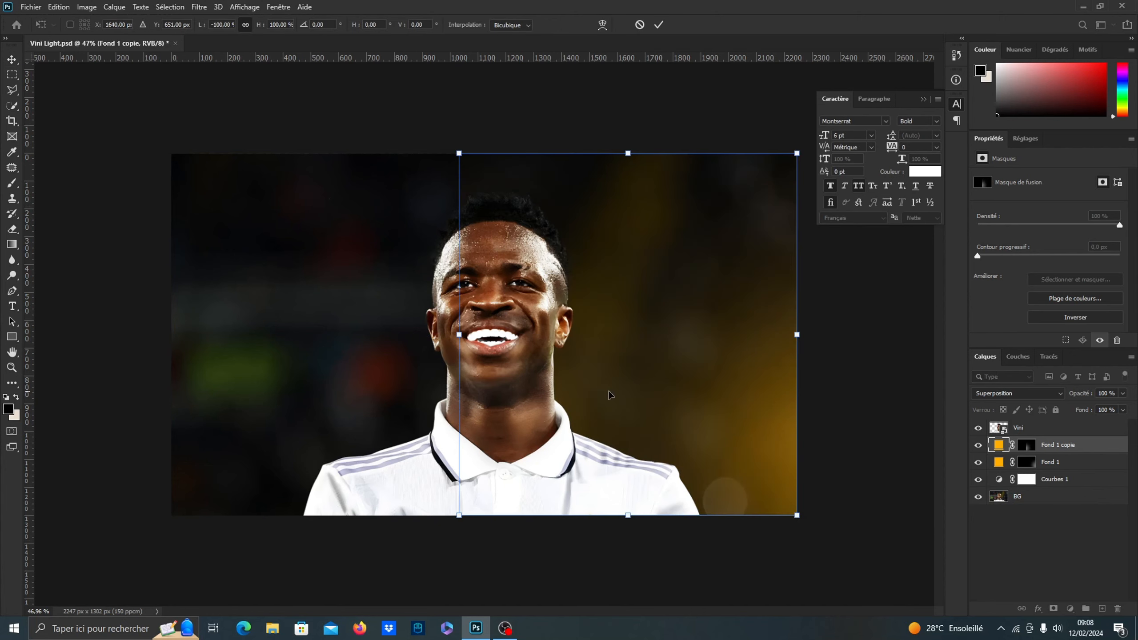
Move the flipped glow to the image's lower-left corner, rotate it about 18° counterclockwise and apply the transformation
drag(610, 395, 337, 387)
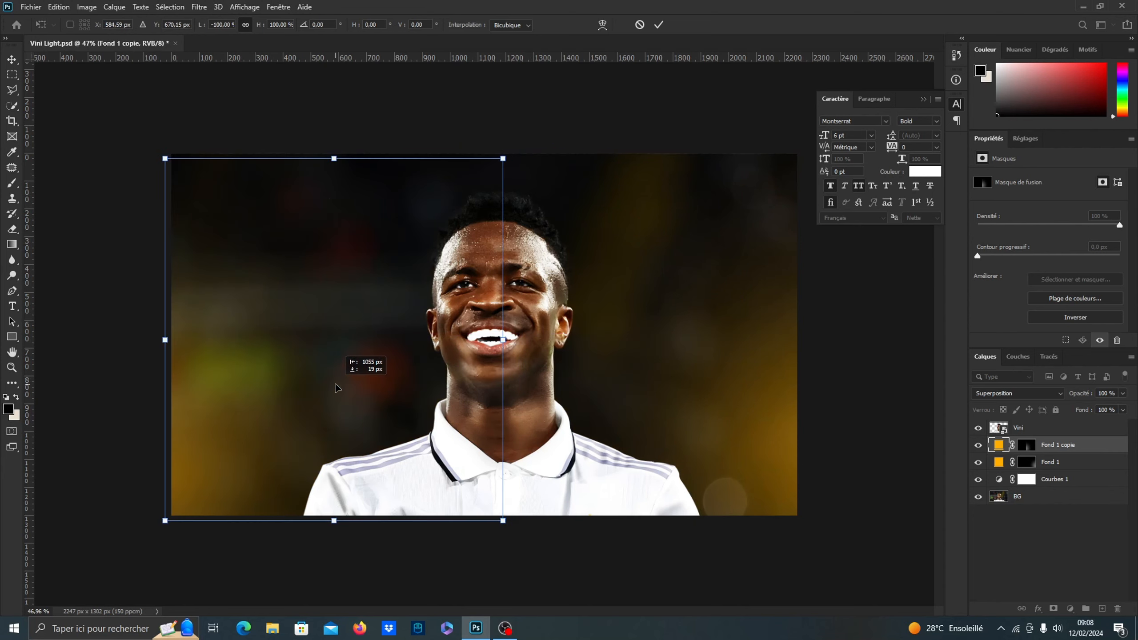
drag(529, 151, 454, 104)
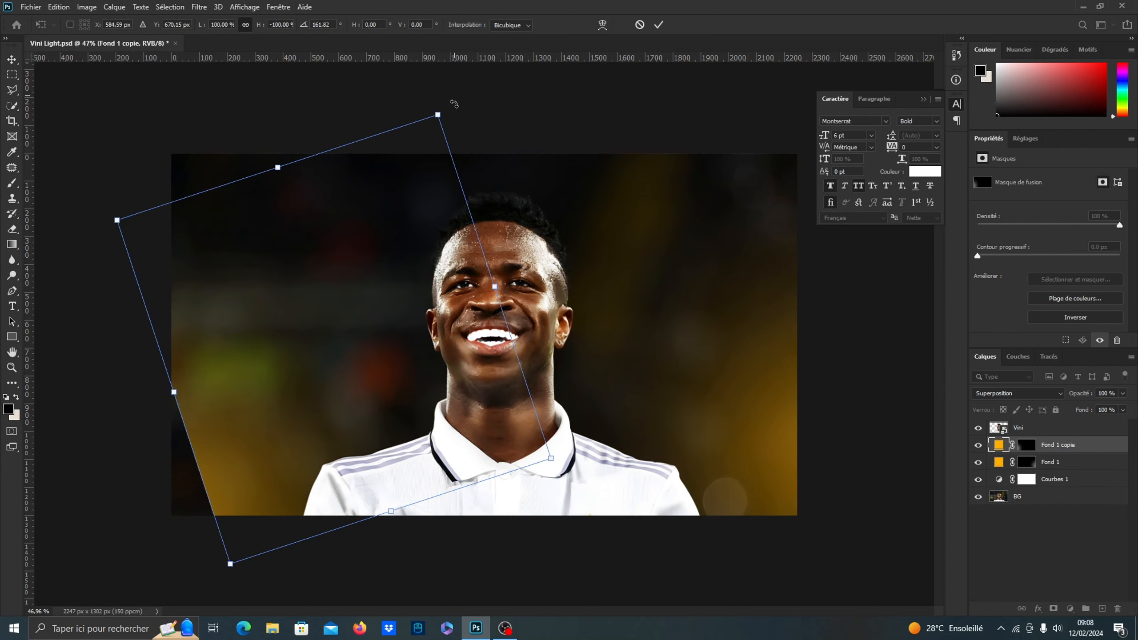
drag(268, 391, 234, 408)
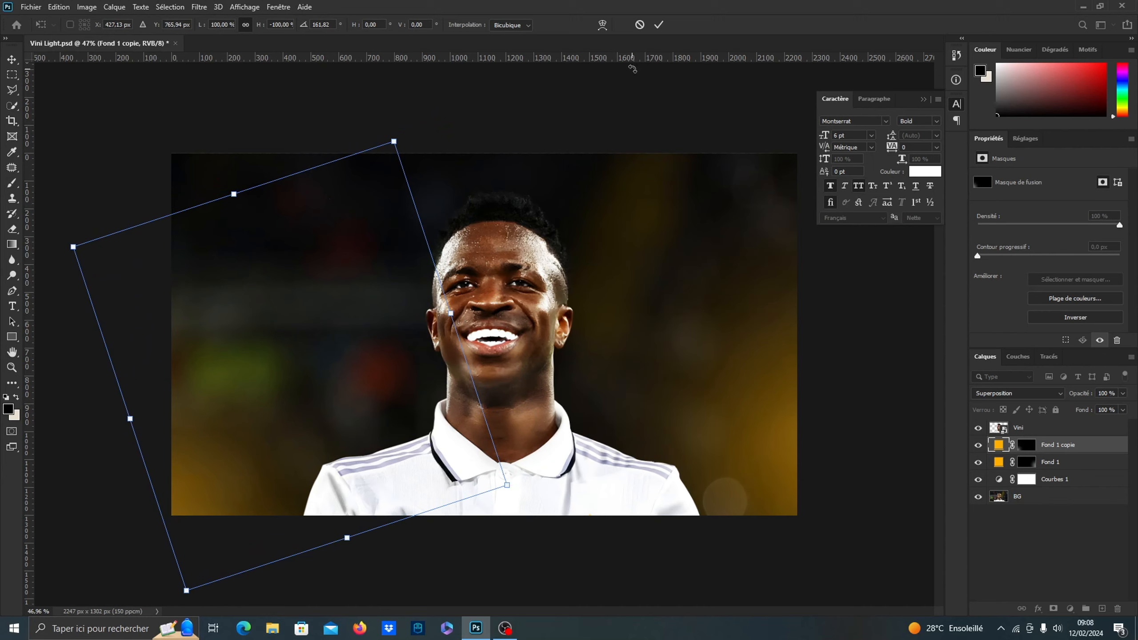
click(661, 25)
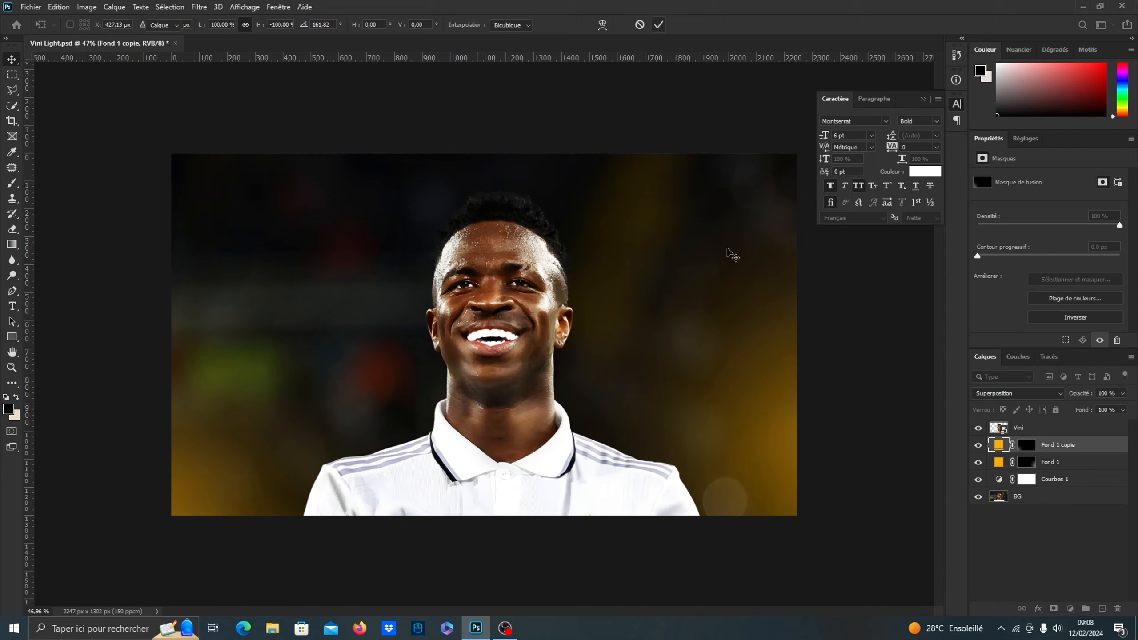
Change the color of the Fond 1 copie fill layer to a saturated blue
double_click(999, 446)
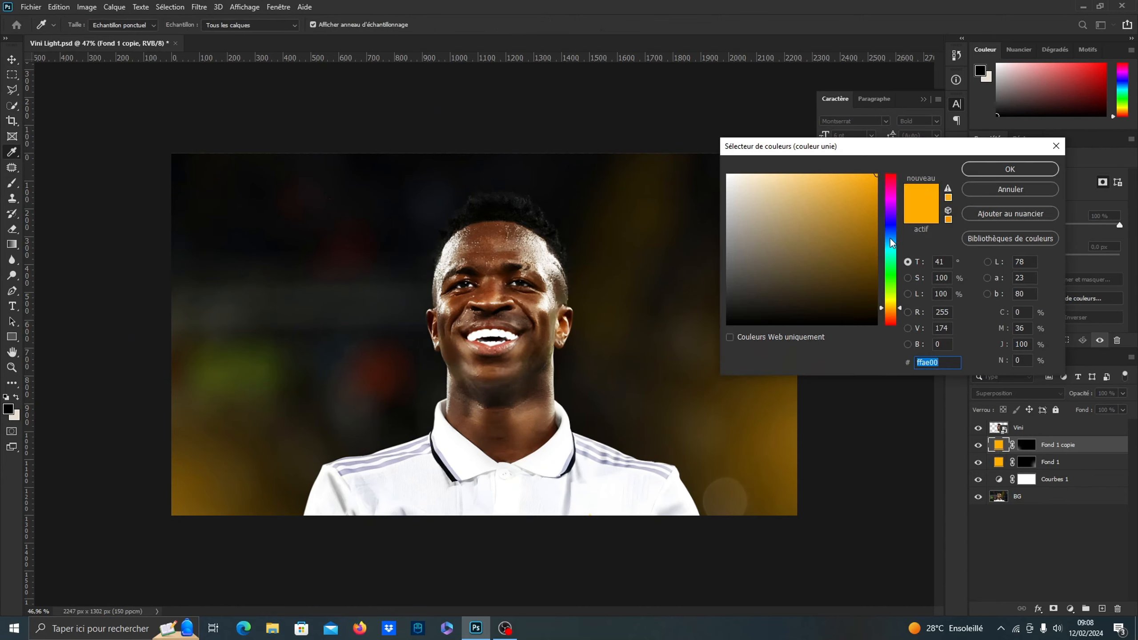
click(891, 232)
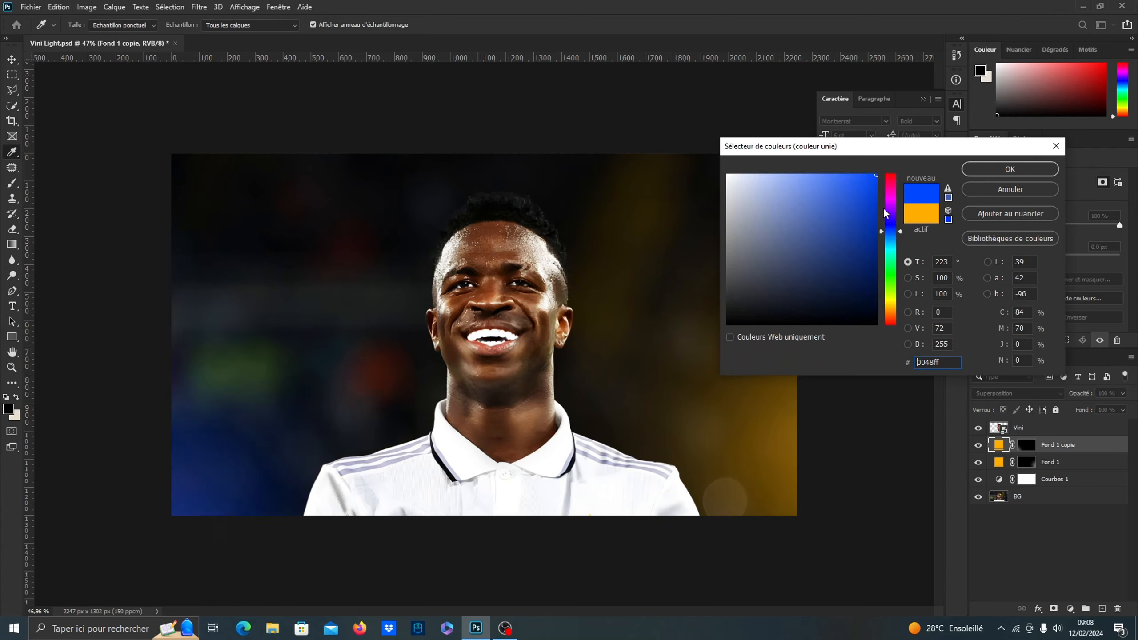
click(893, 233)
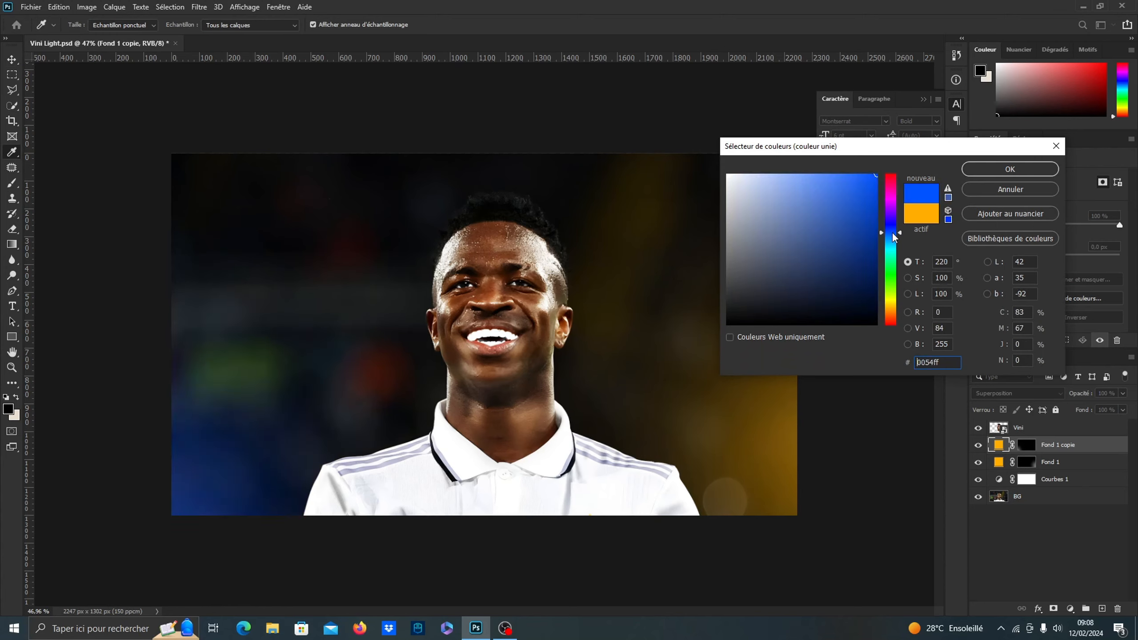
click(981, 172)
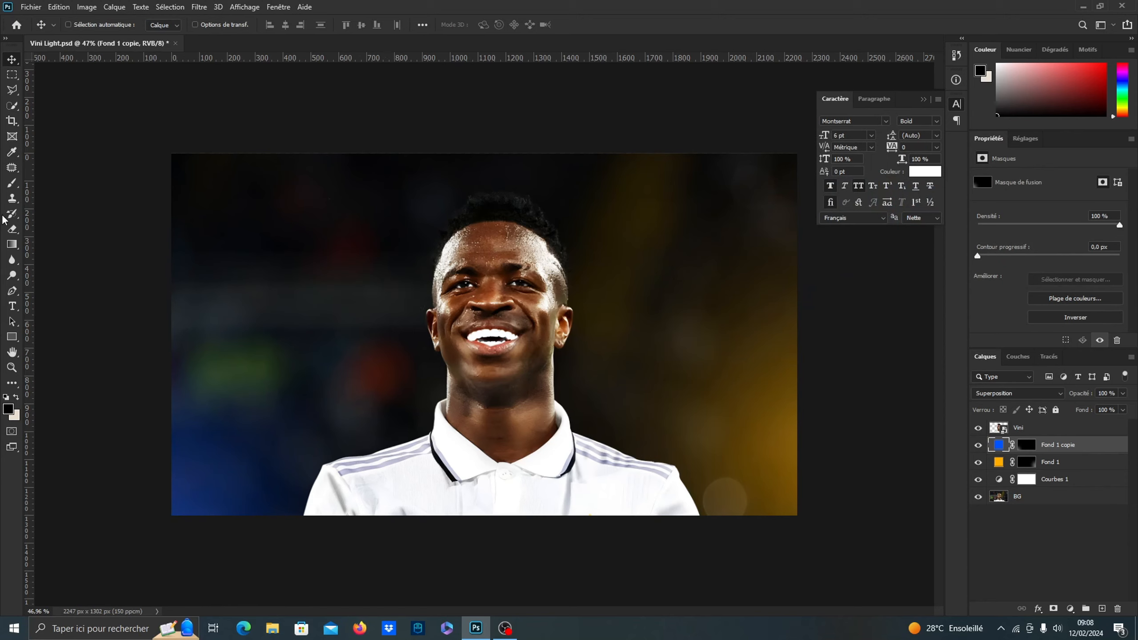
Paint white on the blue fill's mask with a large soft brush to strengthen and extend the glow along the image's left side
click(12, 184)
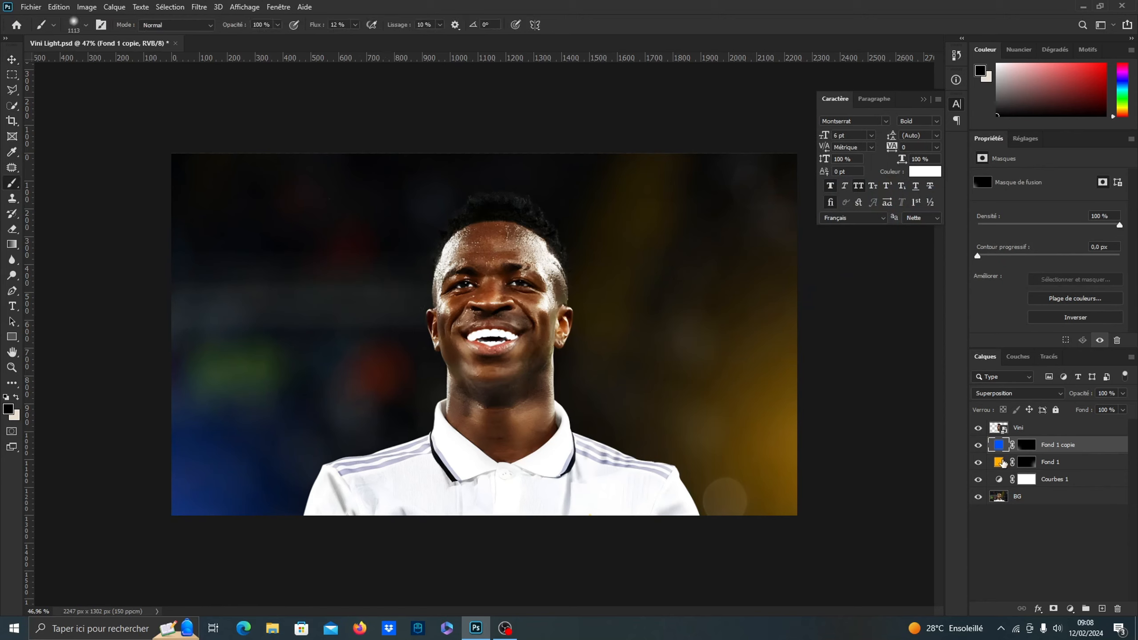
click(1027, 449)
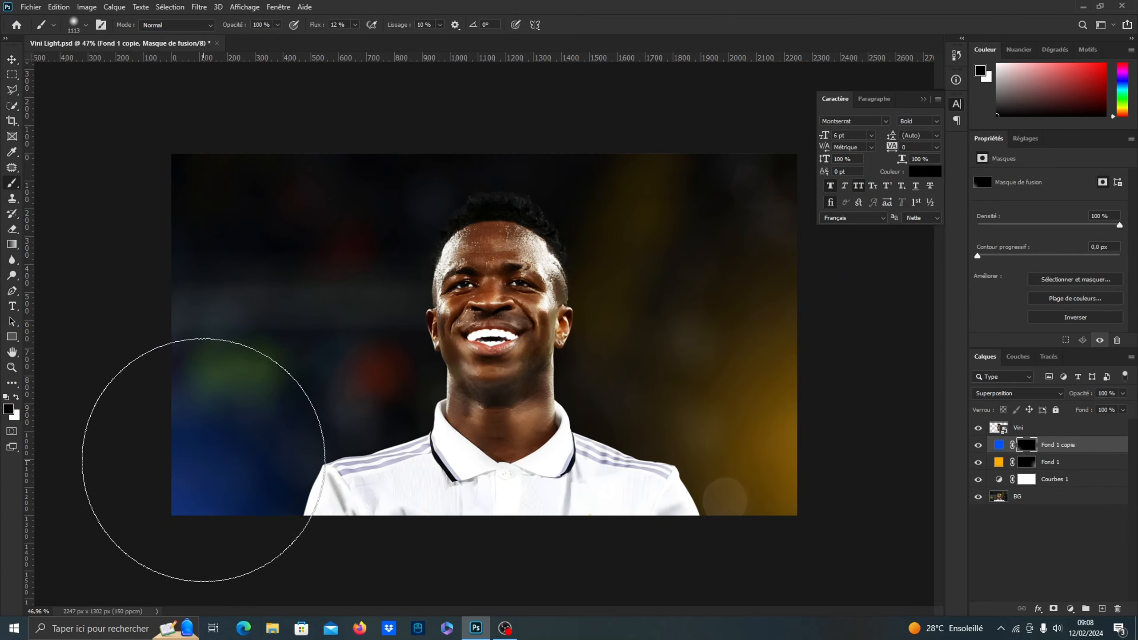
key(x)
drag(193, 452, 158, 458)
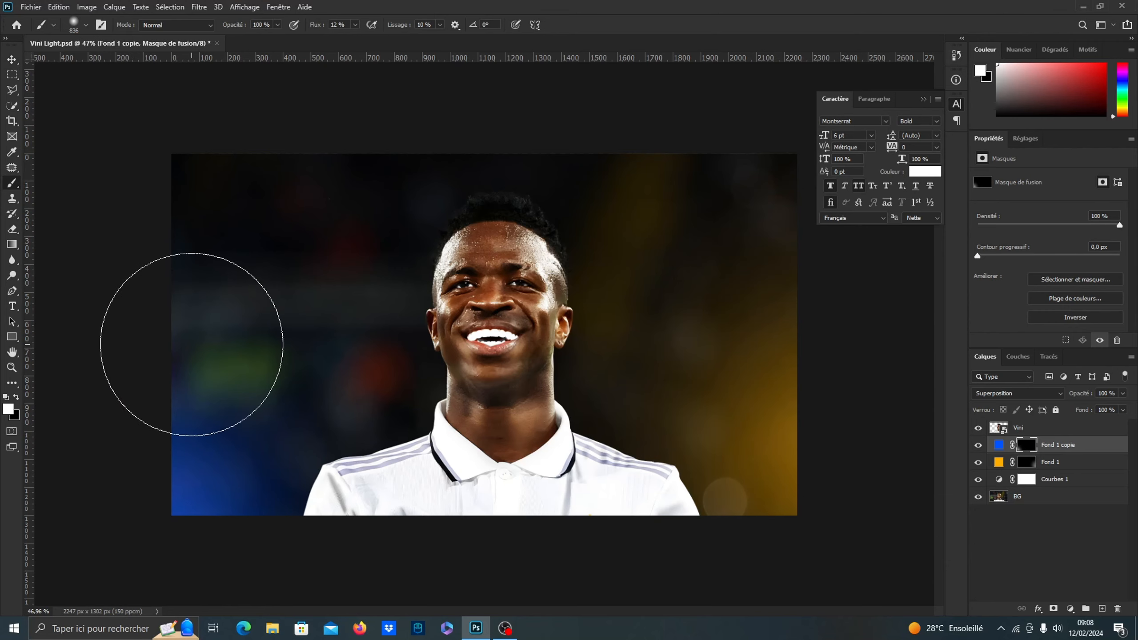
drag(216, 355, 248, 355)
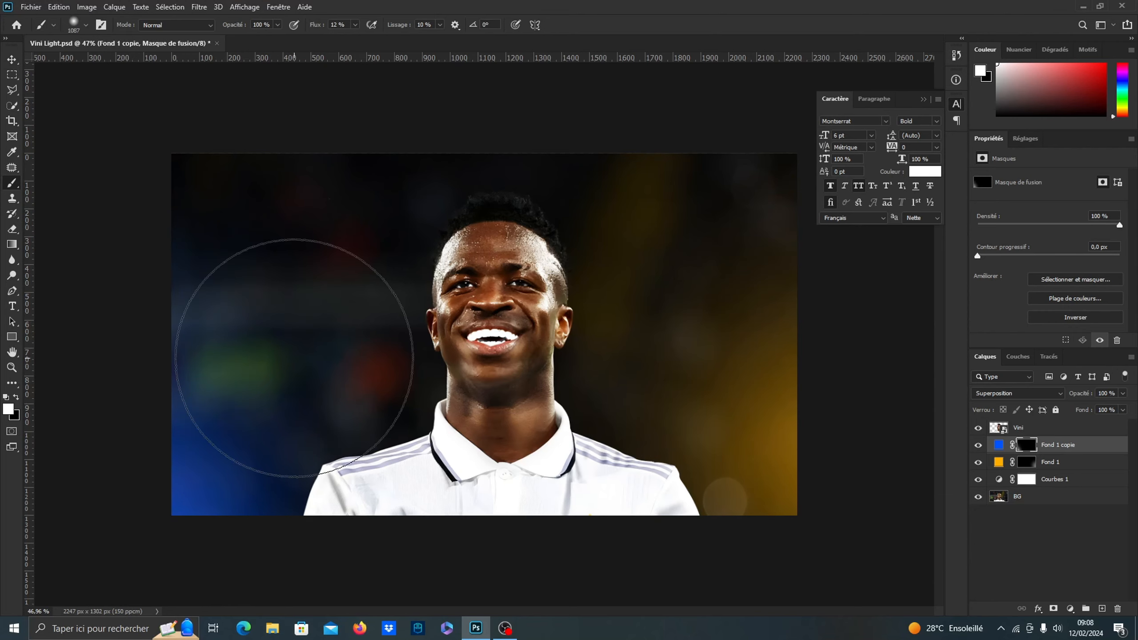
click(1026, 462)
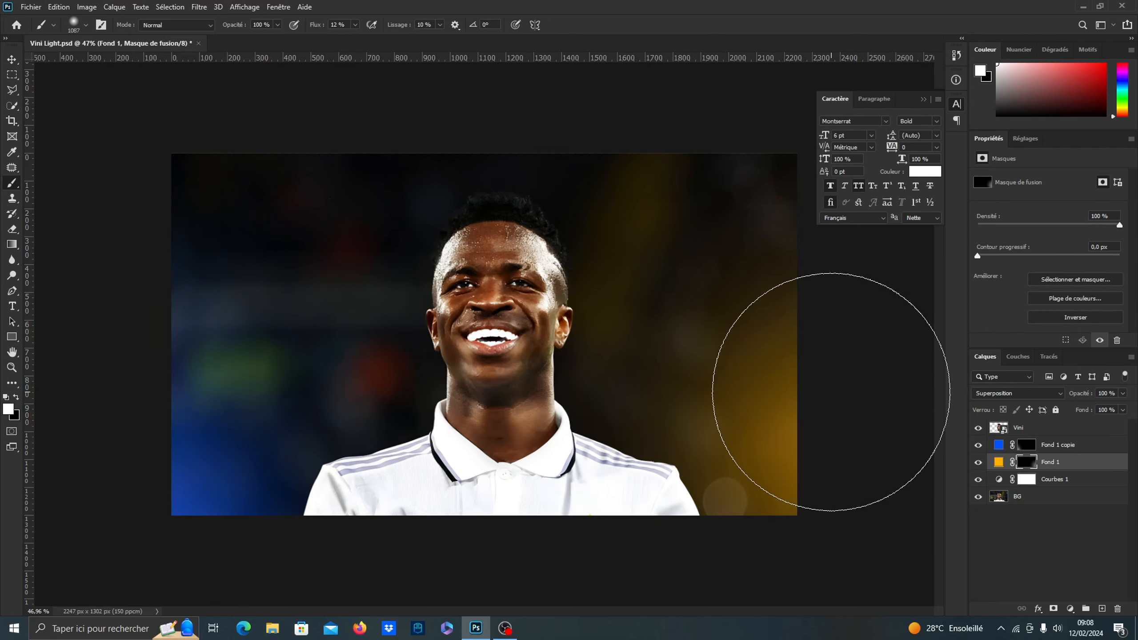
click(12, 59)
scroll(561, 297, up, 2)
scroll(560, 297, down, 1)
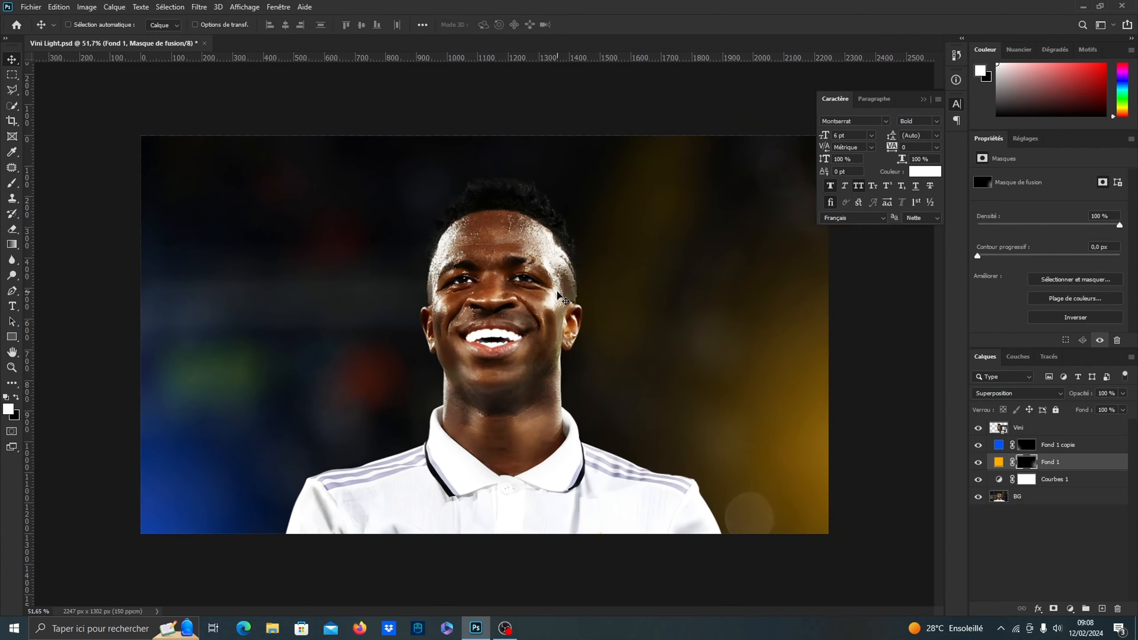
Add a Curves adjustment clipped to the Vini layer and lower its white point to about 60% output to darken the player
click(1054, 431)
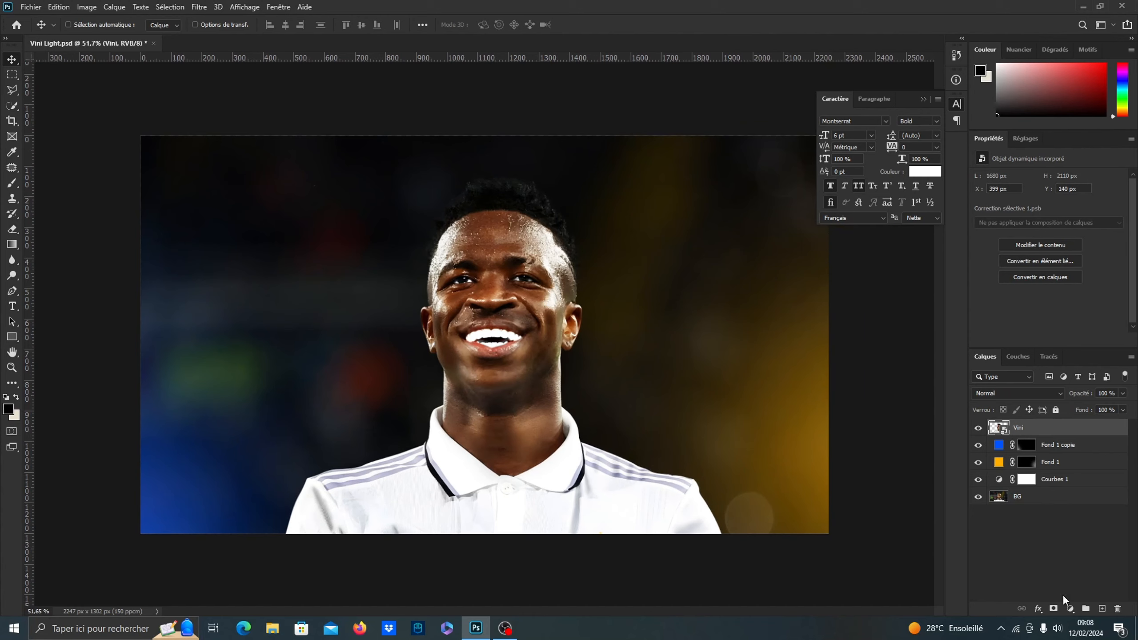
click(1071, 609)
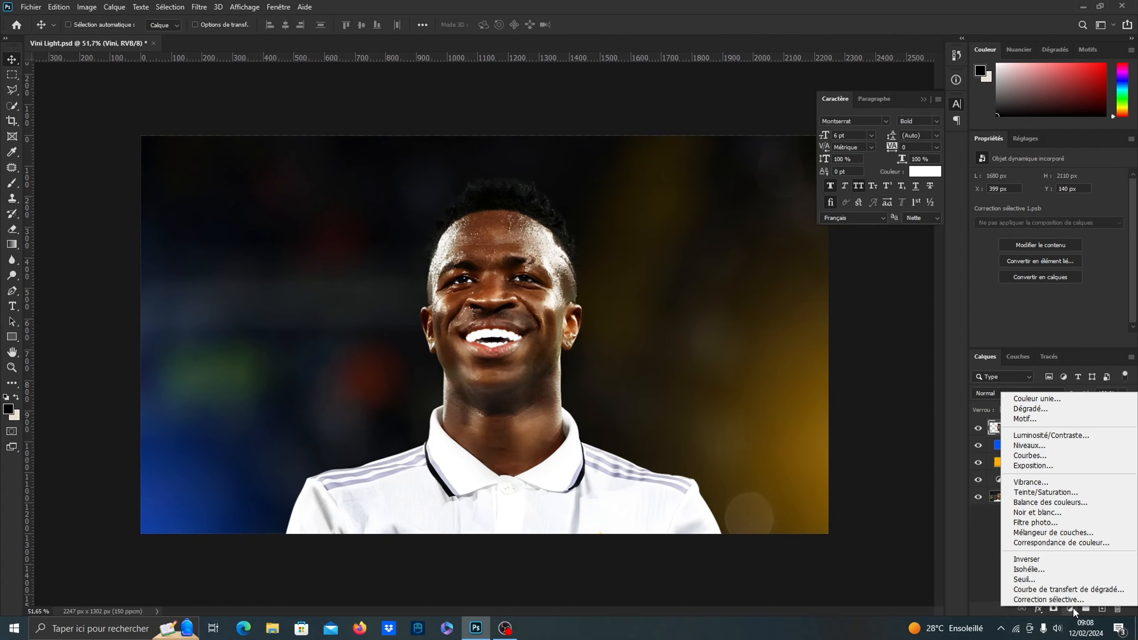
click(1039, 456)
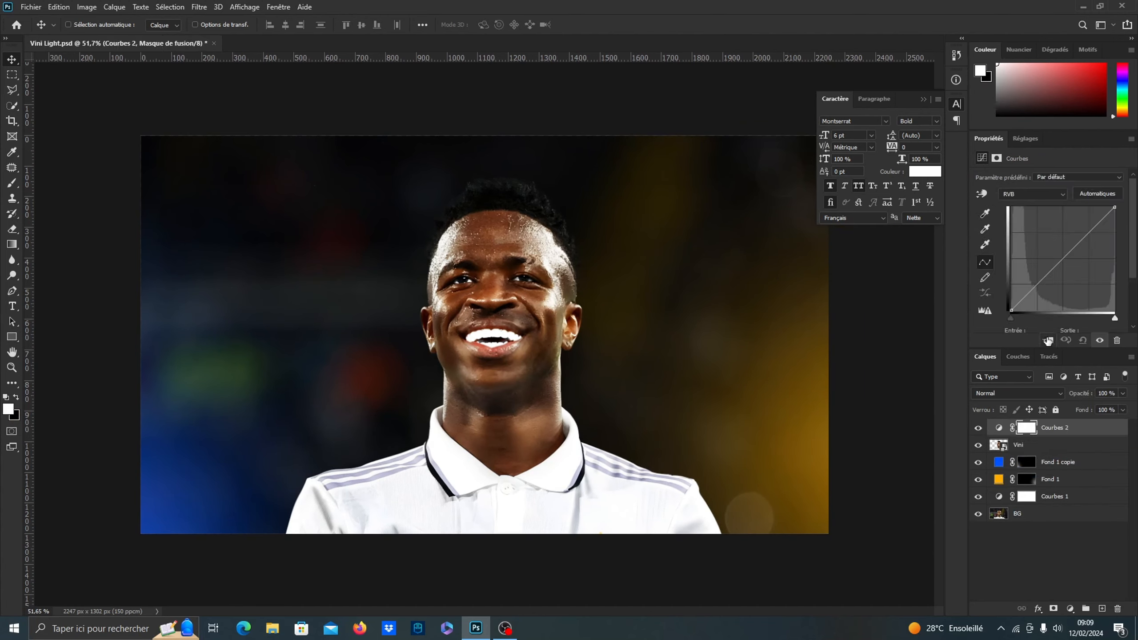
click(1047, 340)
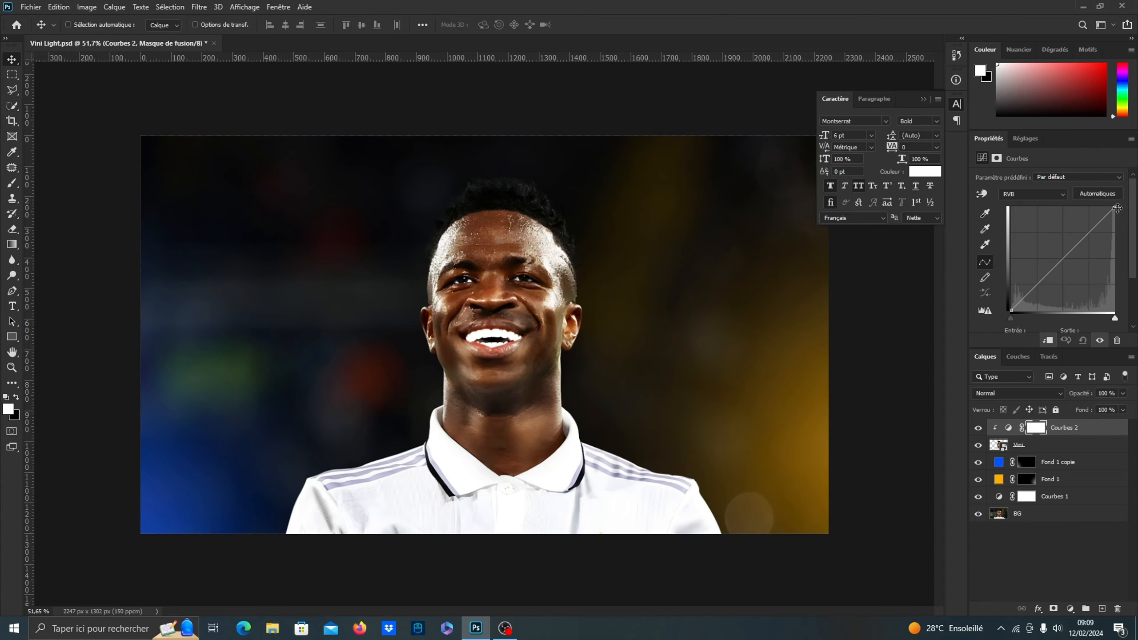
drag(1118, 208, 1121, 252)
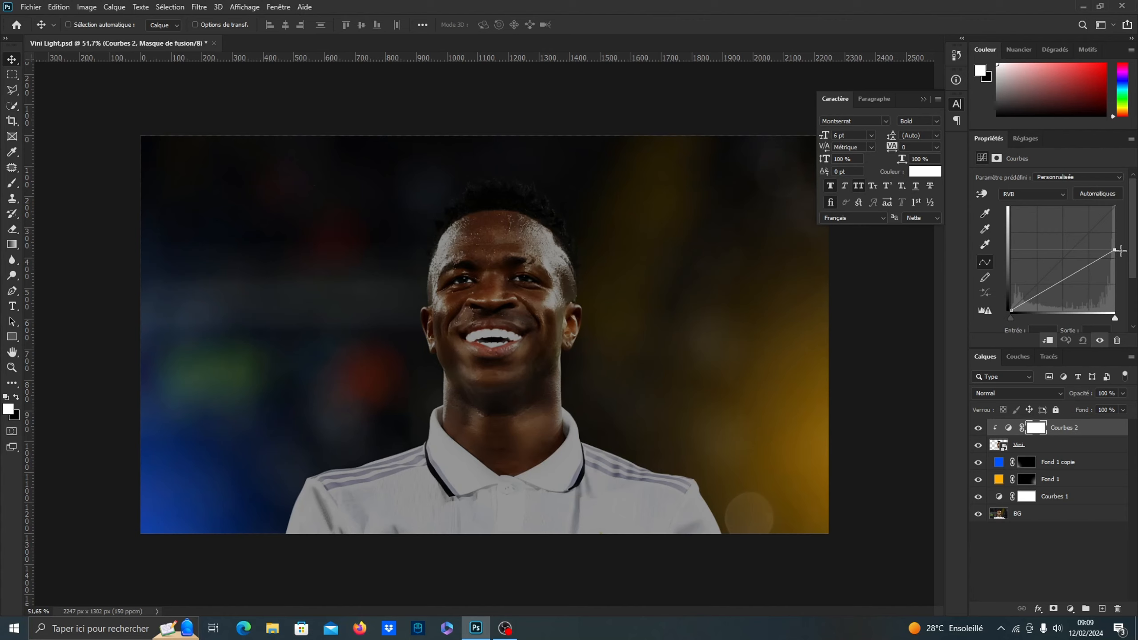
Add a Curves adjustment clipped directly above the Vini layer and lower its white point to about 40% output
click(1036, 445)
click(1071, 608)
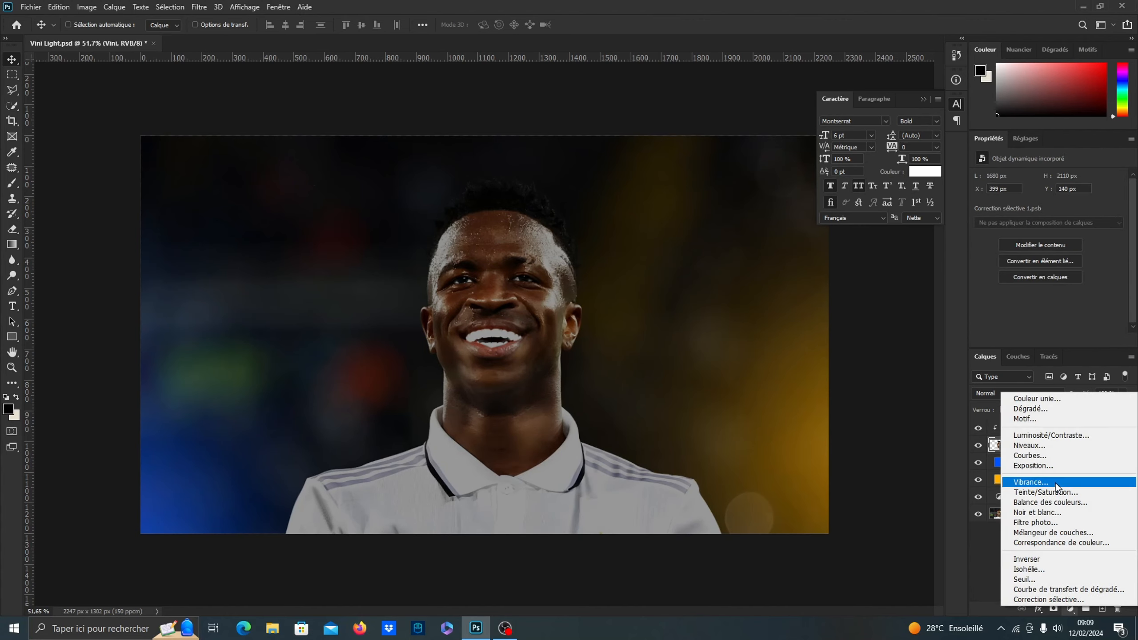
click(1044, 456)
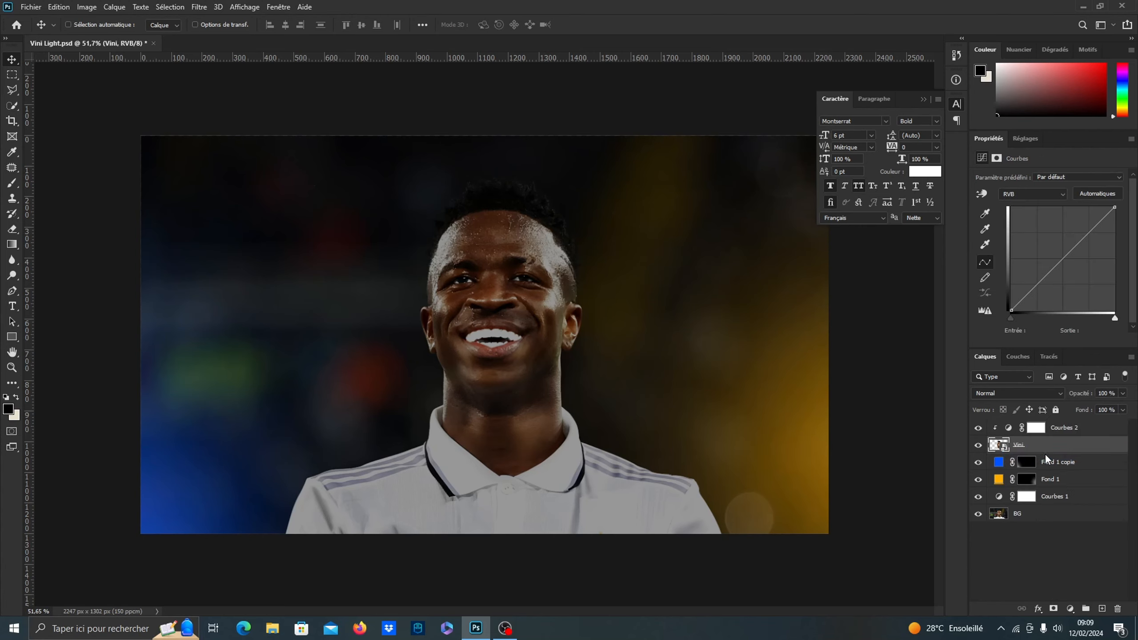
drag(1115, 207, 1121, 272)
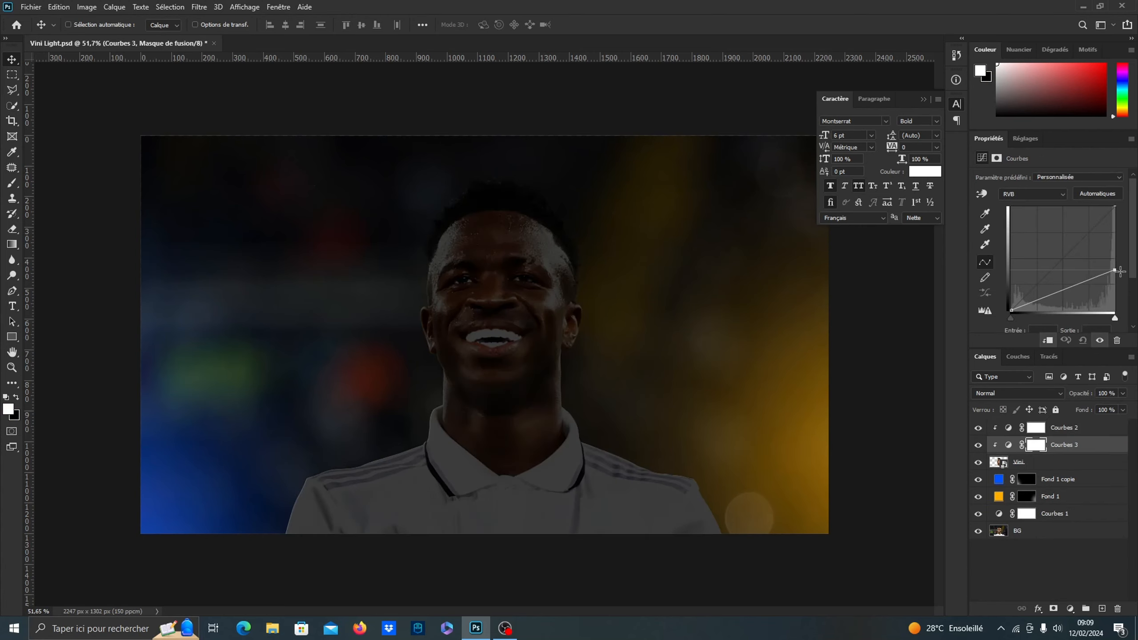
Invert the new Curves mask and paint white with a soft low-flow brush along the shirt's lower edge, comparing before and after
click(1039, 448)
click(1083, 318)
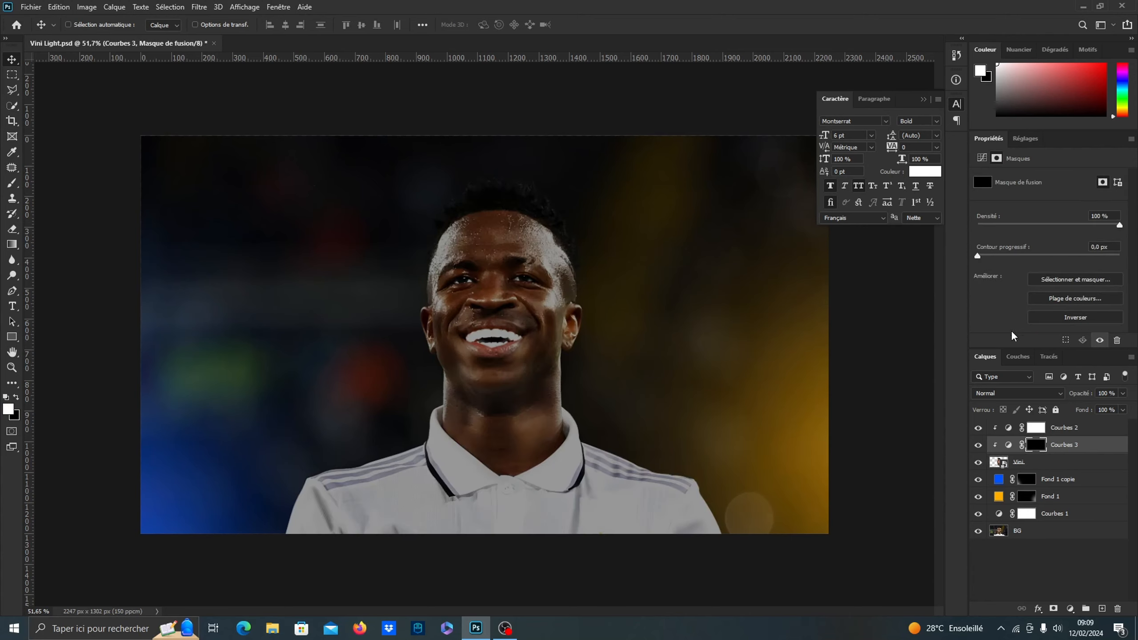
click(11, 185)
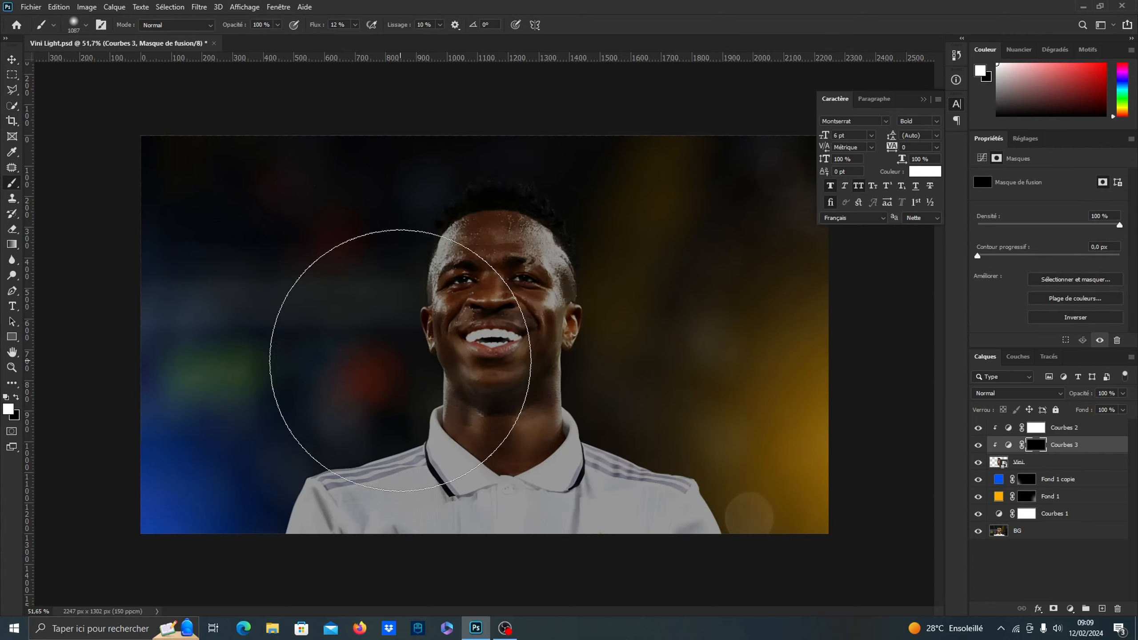
mouse_move(406, 535)
mouse_down()
mouse_move(409, 563)
mouse_move(327, 568)
mouse_move(371, 556)
mouse_move(401, 524)
mouse_move(403, 503)
mouse_move(495, 534)
mouse_move(592, 522)
mouse_up()
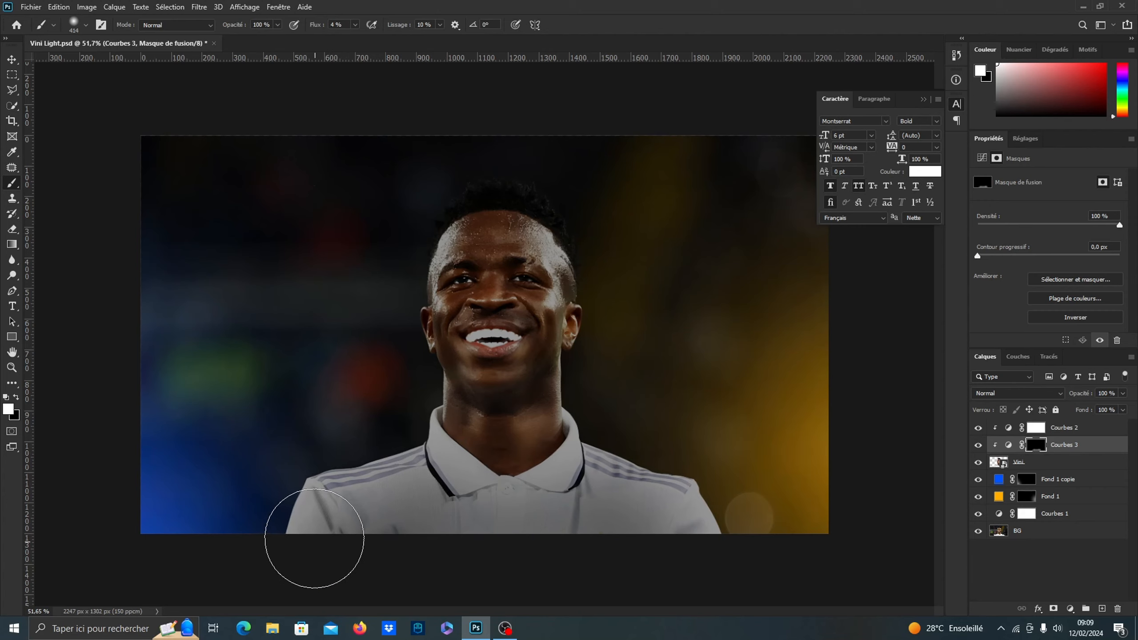
key(x)
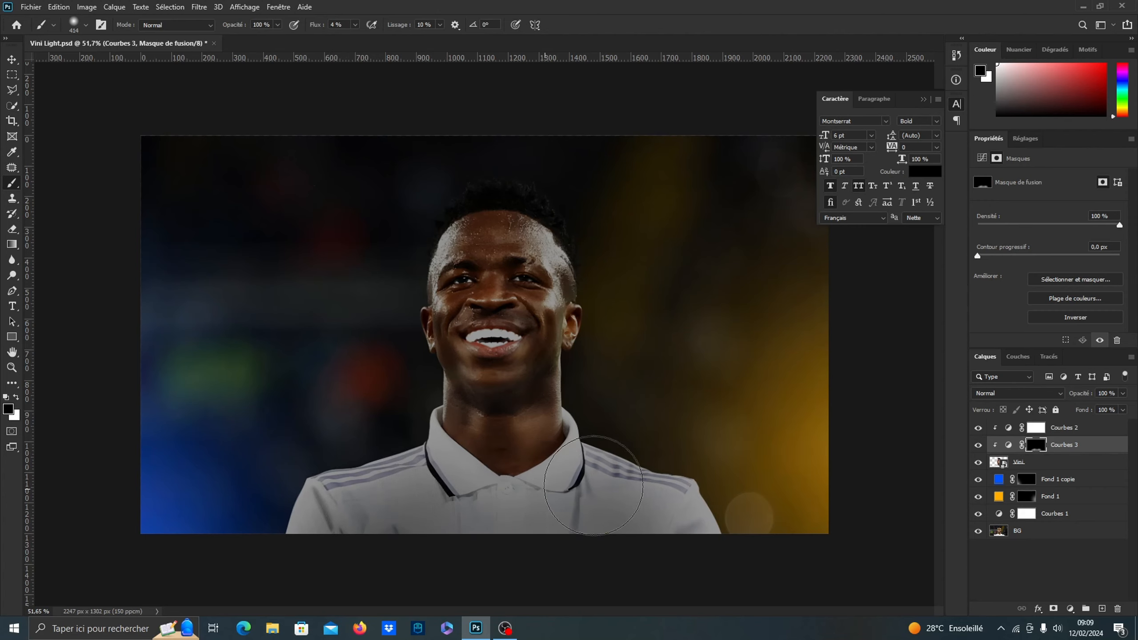
key(x)
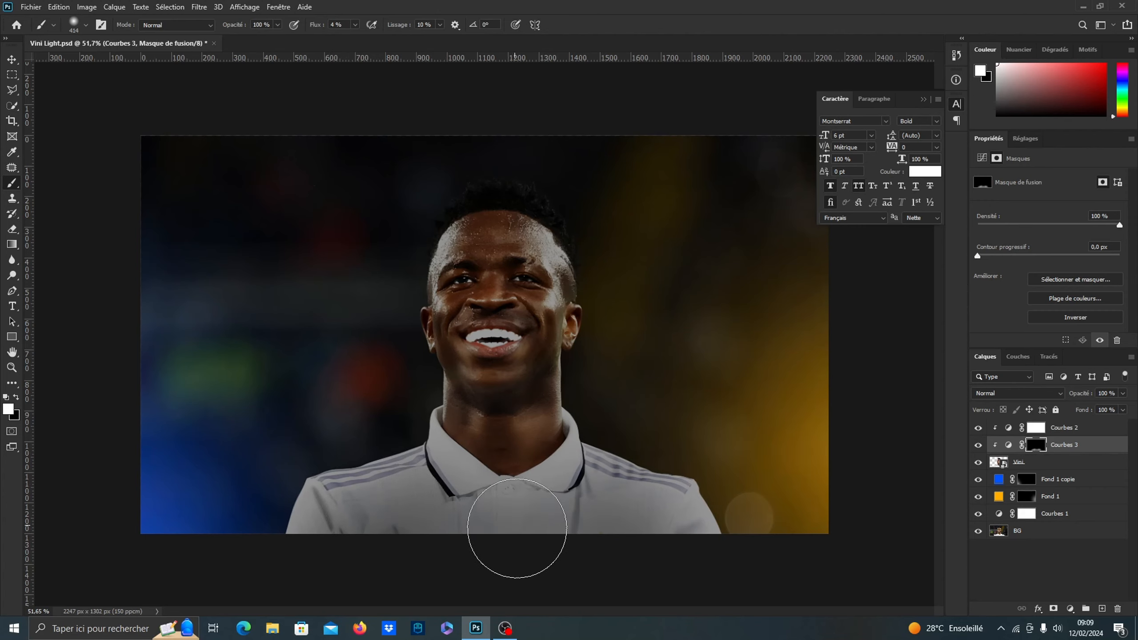
click(12, 59)
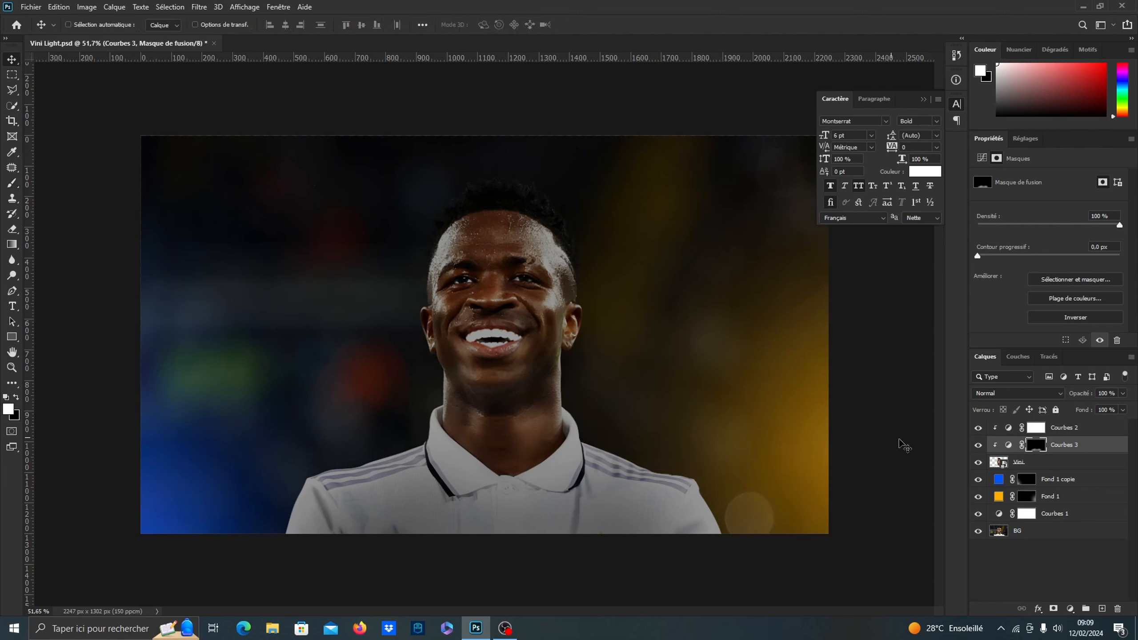
click(979, 446)
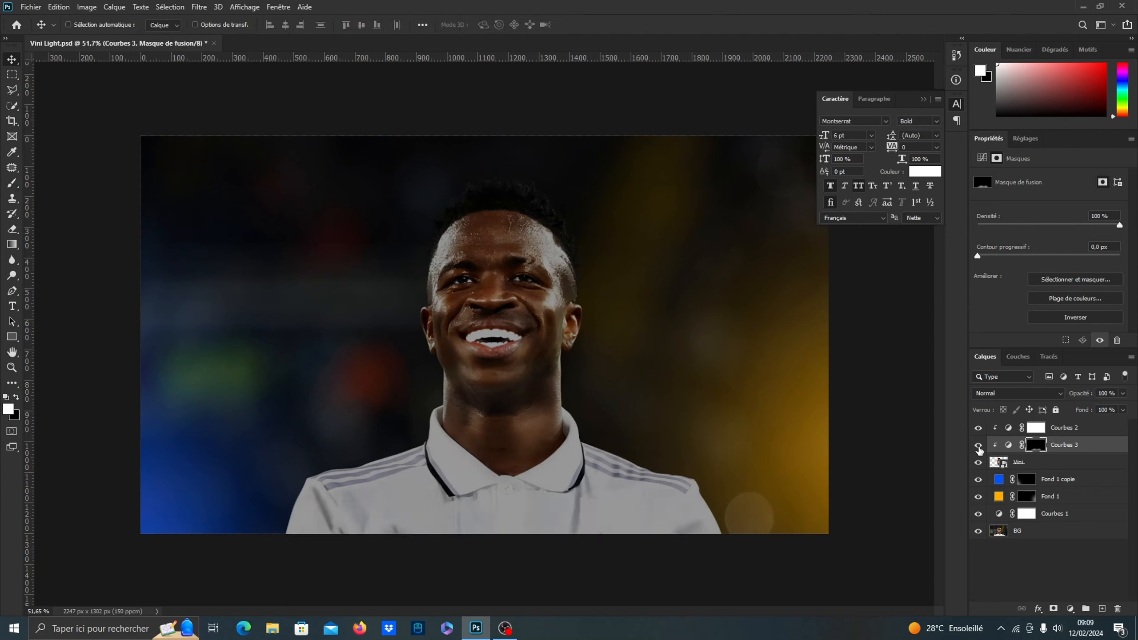
click(980, 446)
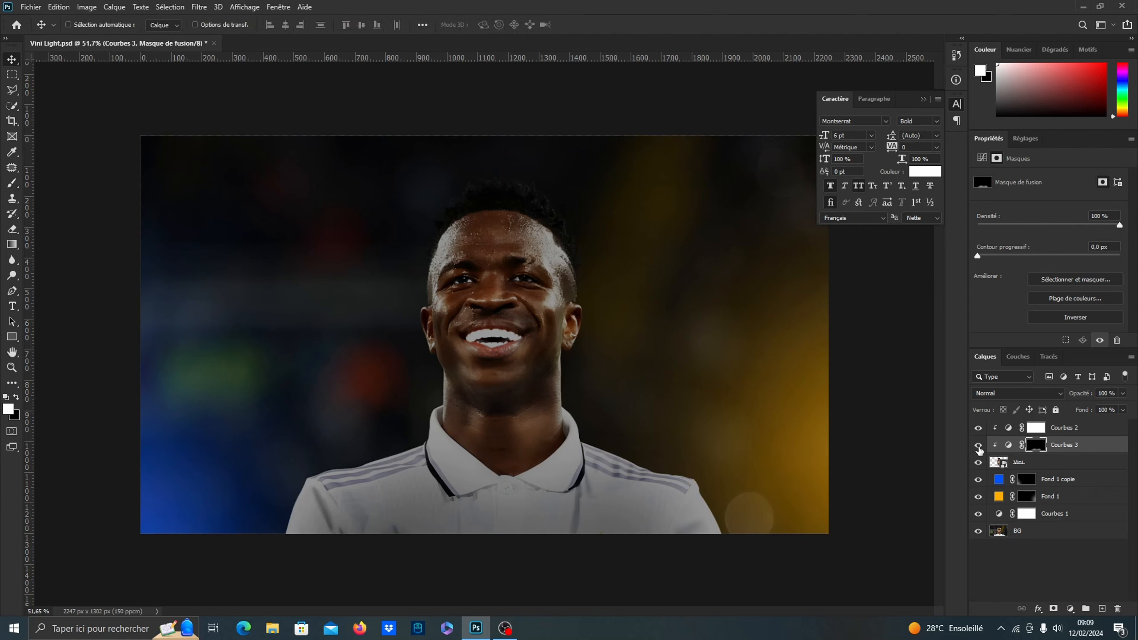
click(1074, 429)
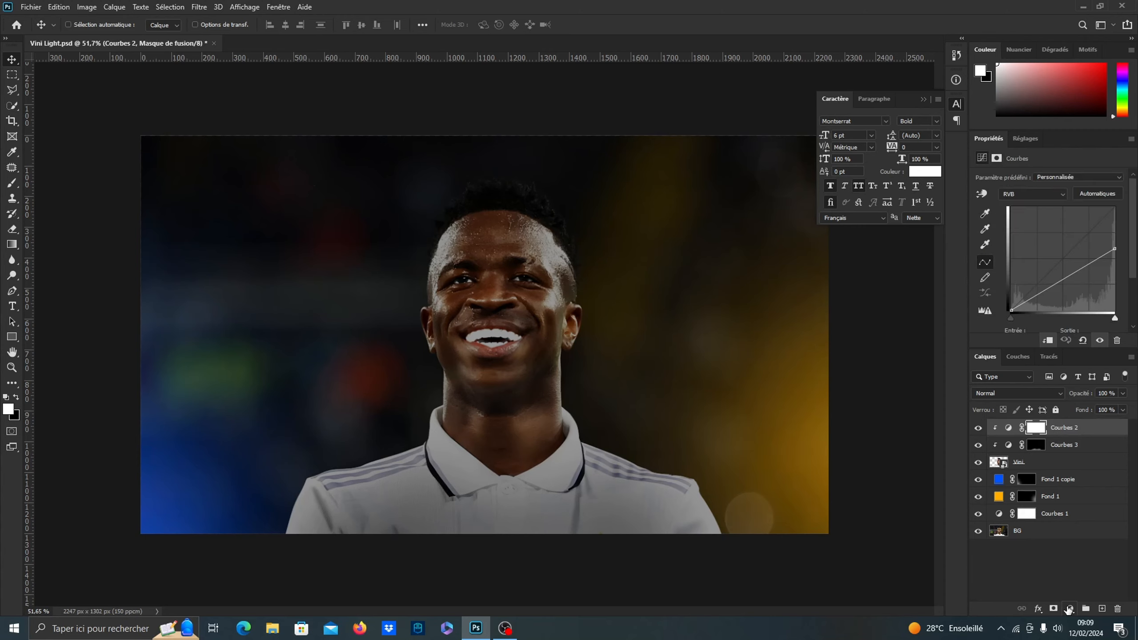
click(1071, 608)
click(1042, 397)
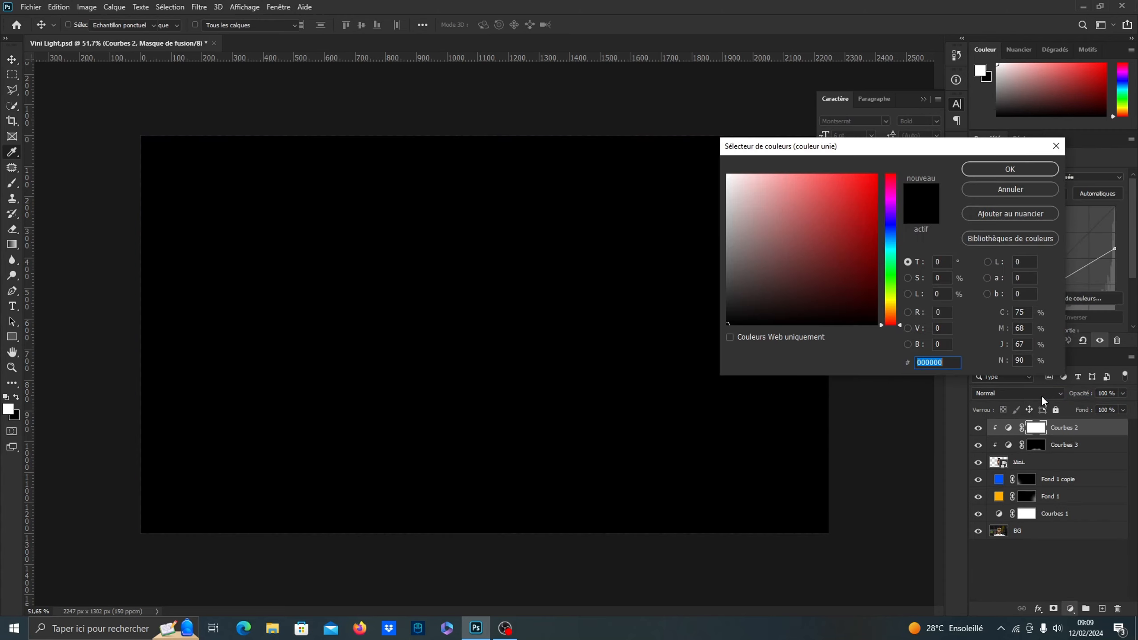
click(1011, 190)
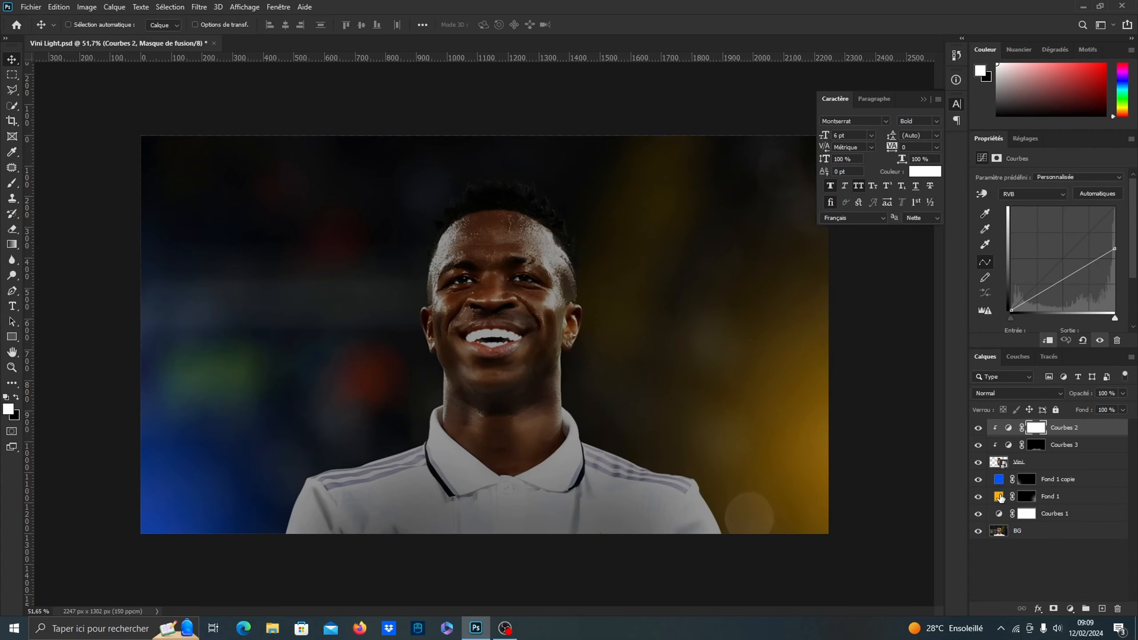
Copy the hex color code of the orange Fond 1 fill layer
double_click(1000, 496)
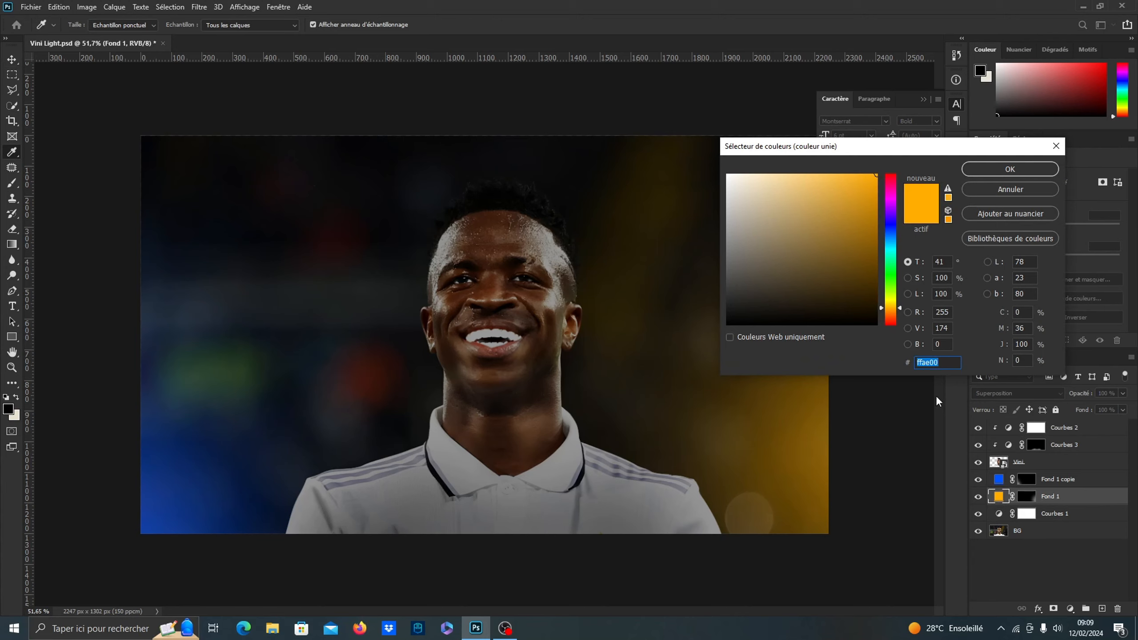
right_click(931, 362)
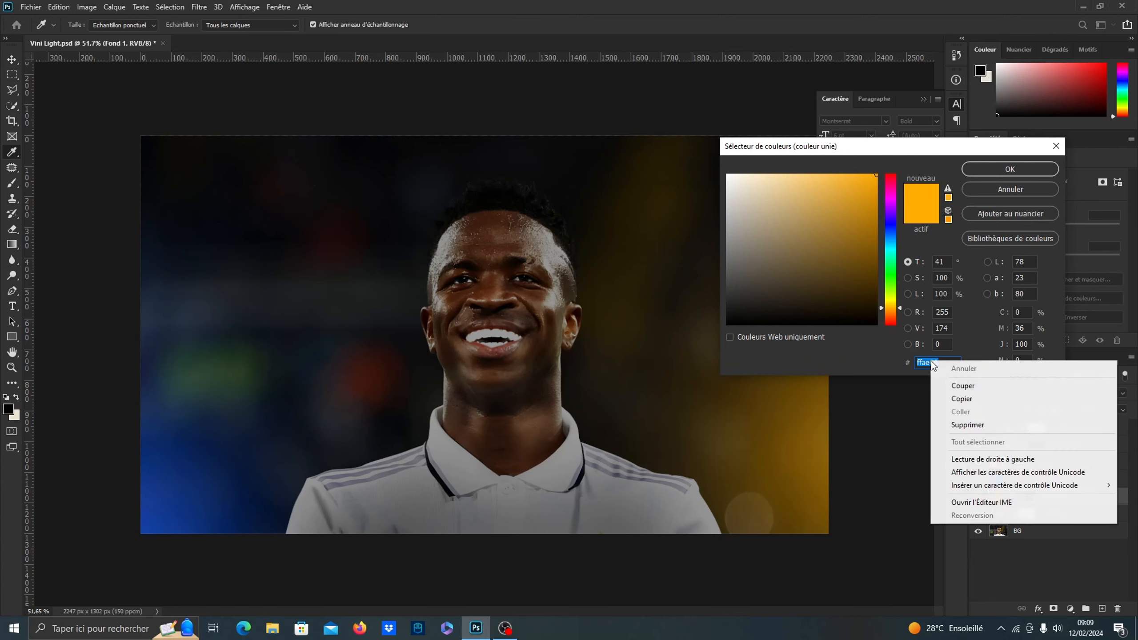
click(961, 397)
click(1011, 169)
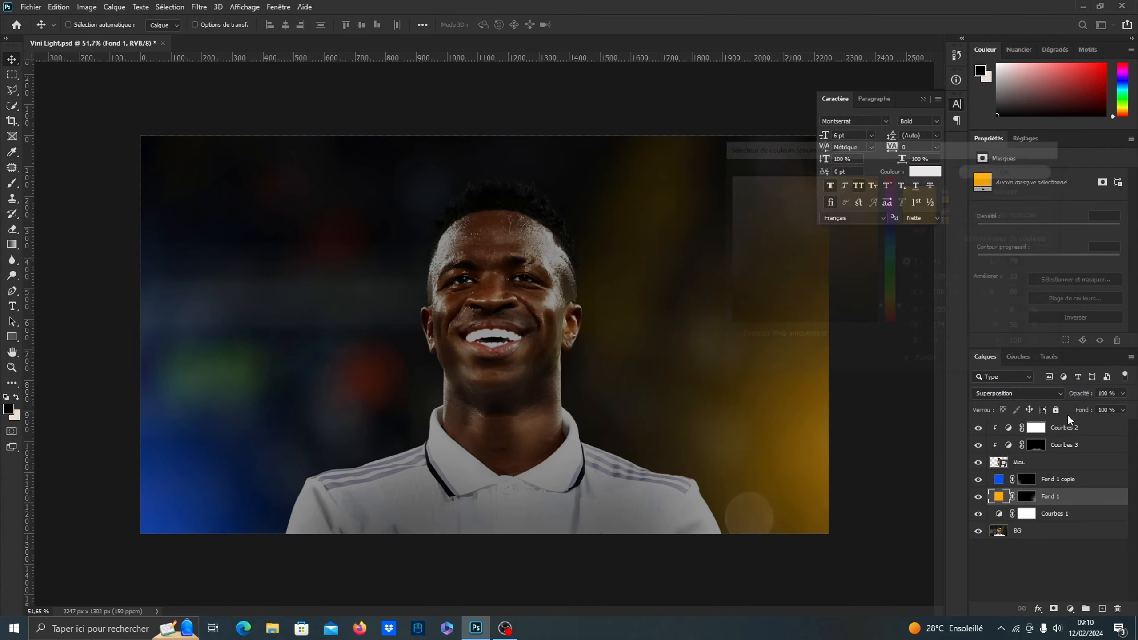
Add a solid color fill above Courbes 2 with the copied orange ffae00 and clip it to the player
click(1075, 428)
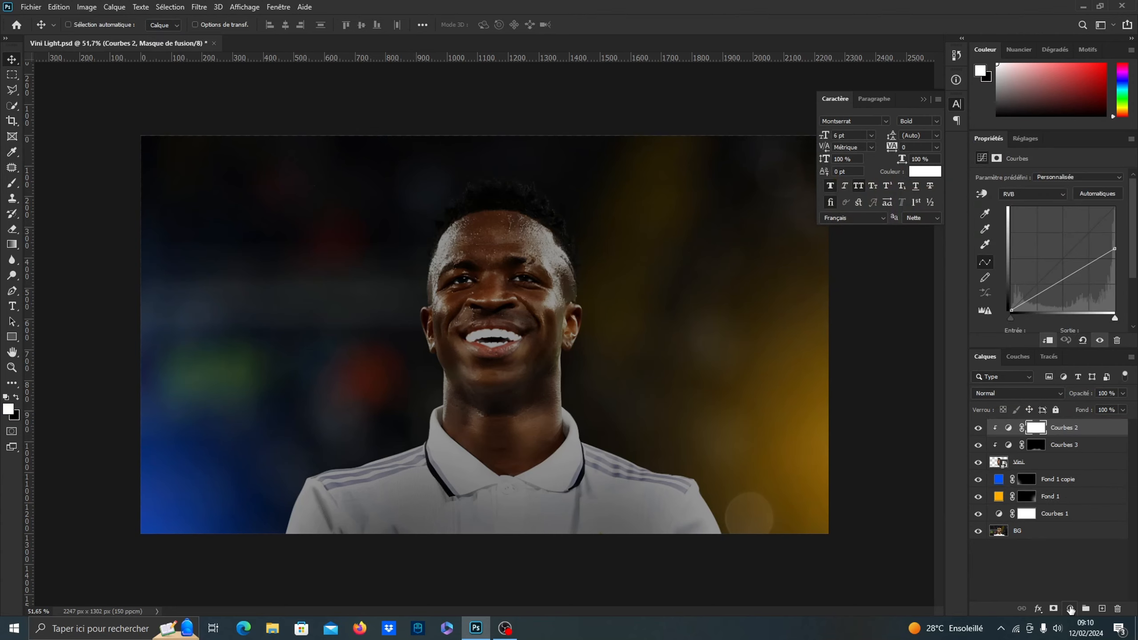
click(1072, 609)
click(1055, 398)
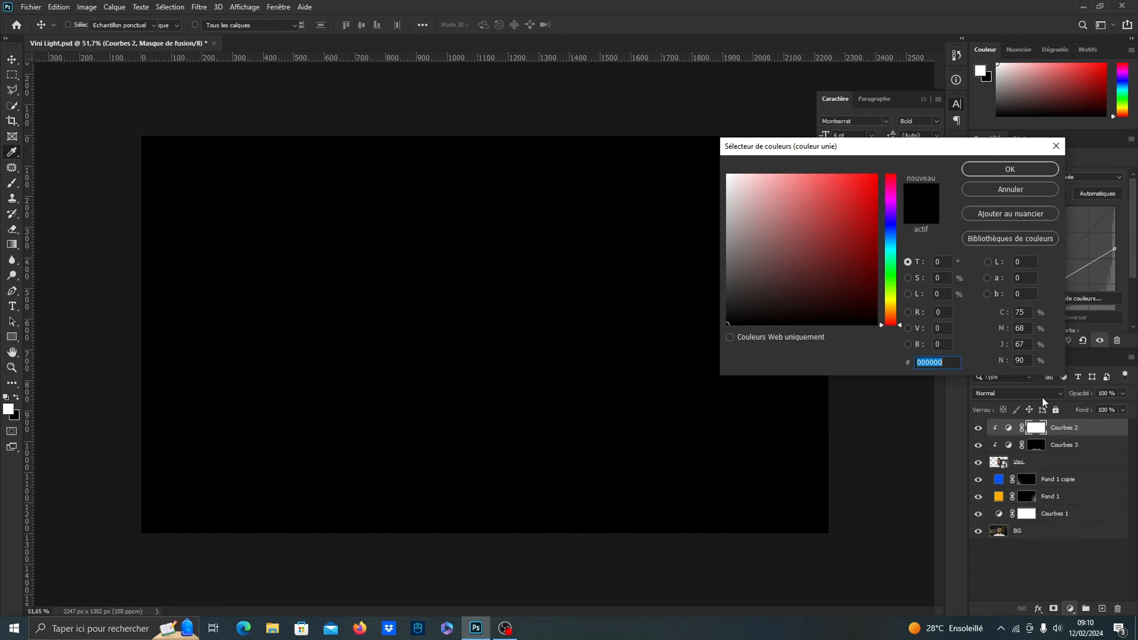
right_click(936, 362)
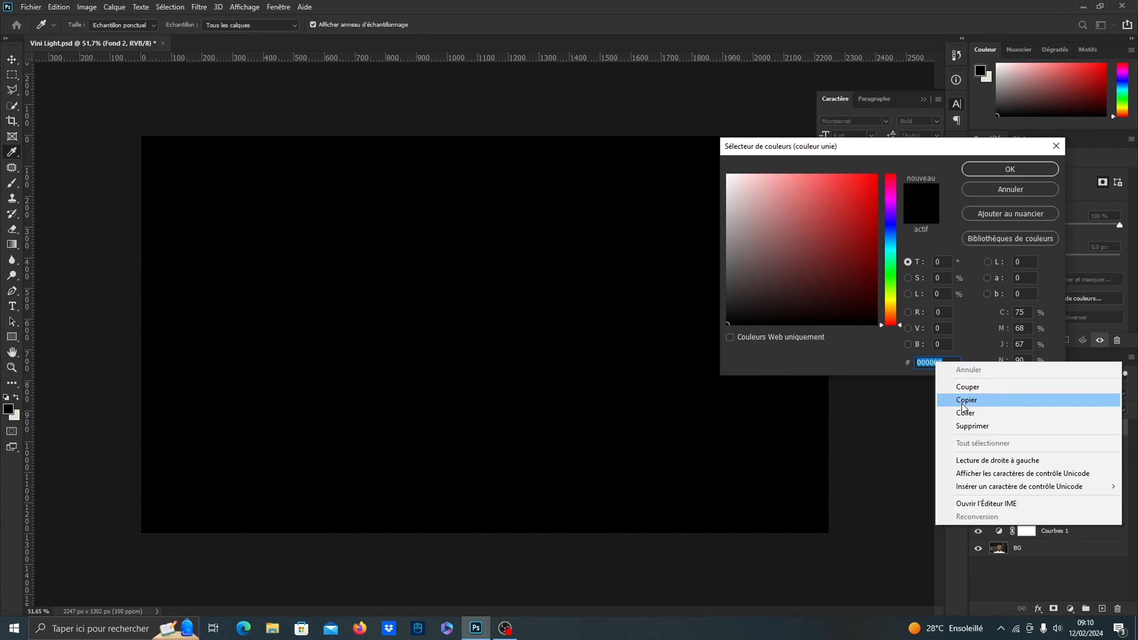
click(970, 410)
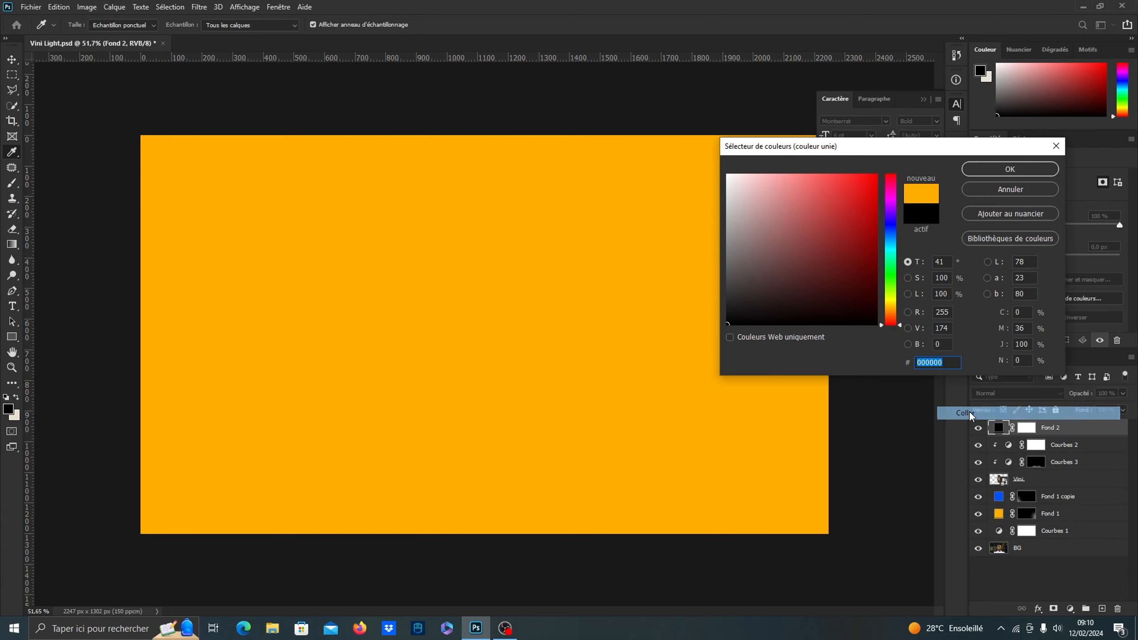
click(989, 166)
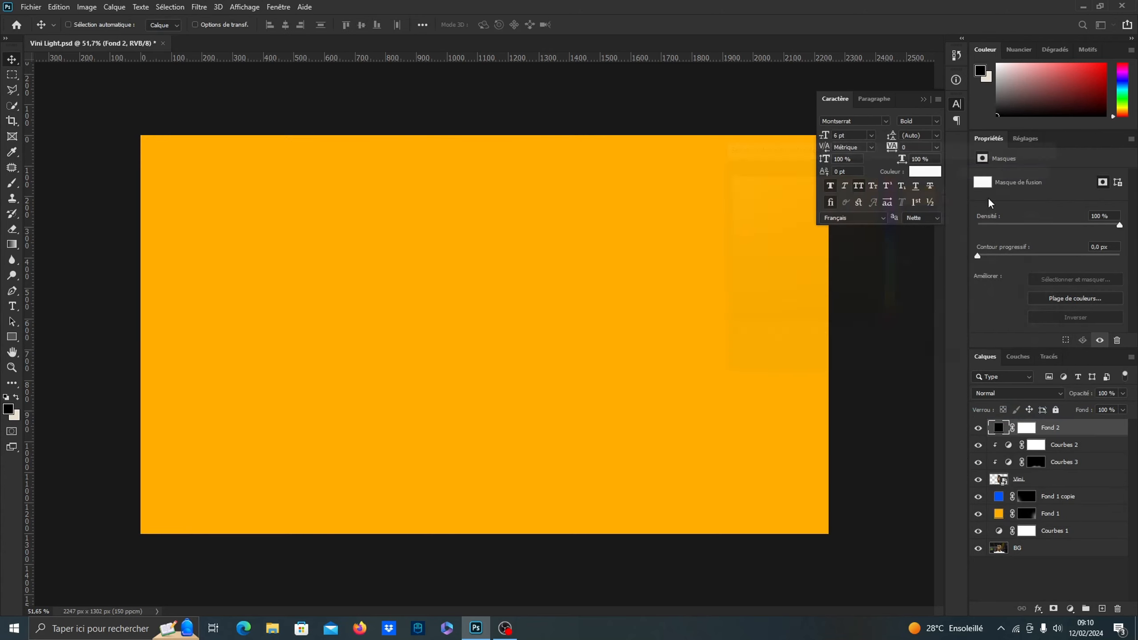
alt+click(1001, 437)
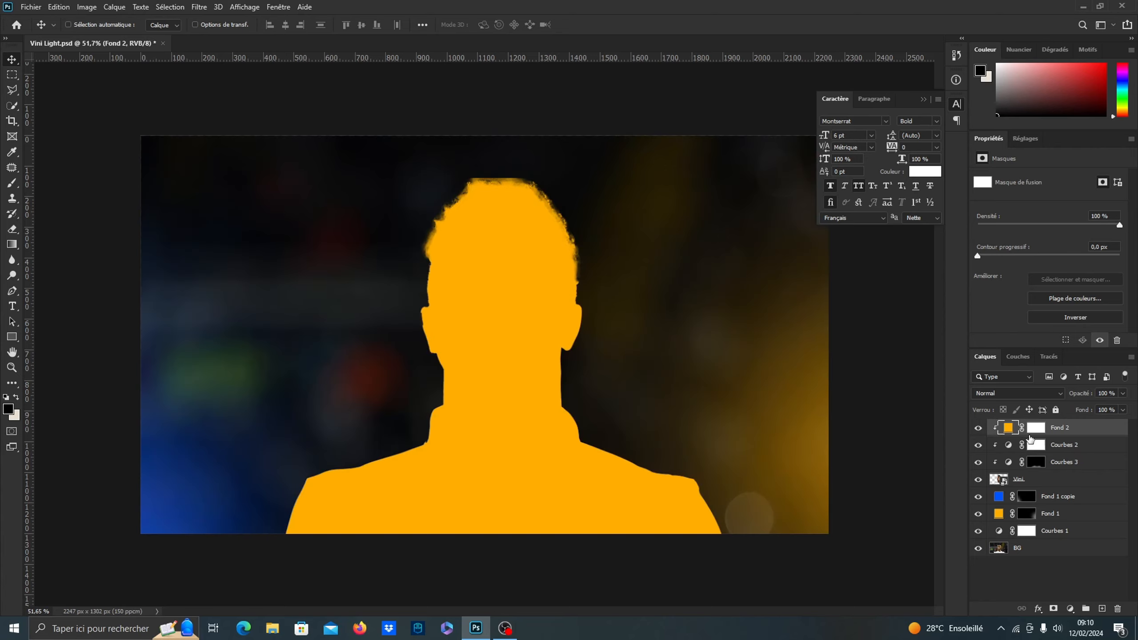
Split the orange fill's underlying-layer shadow blending to about 35/86 and invert the fill's mask to black
double_click(1119, 431)
drag(807, 346, 857, 349)
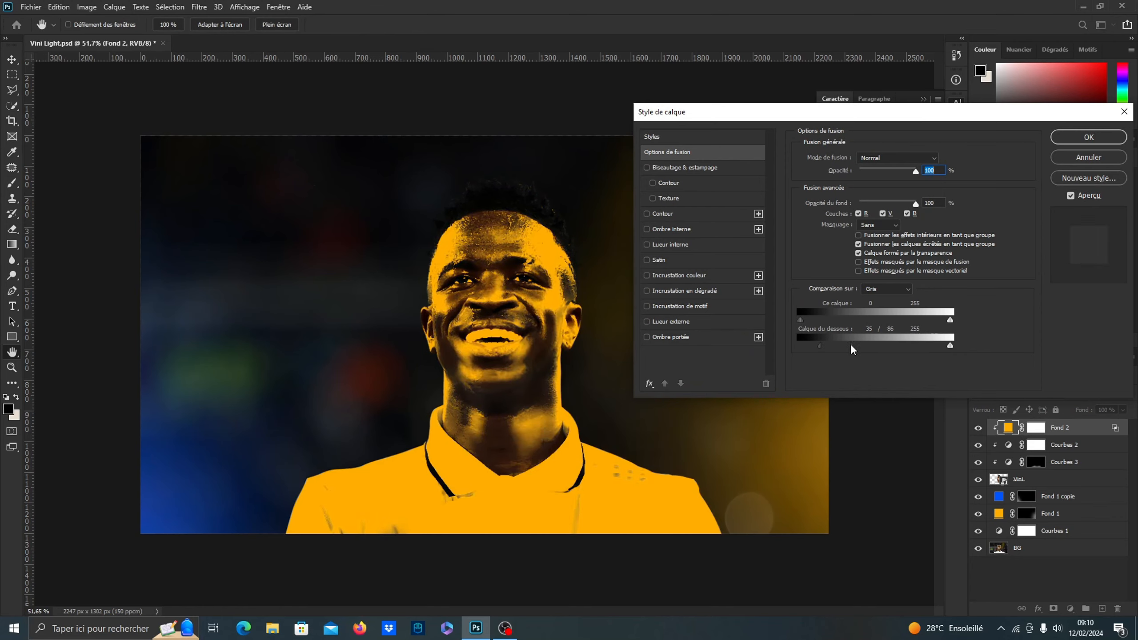
click(1076, 137)
click(1037, 428)
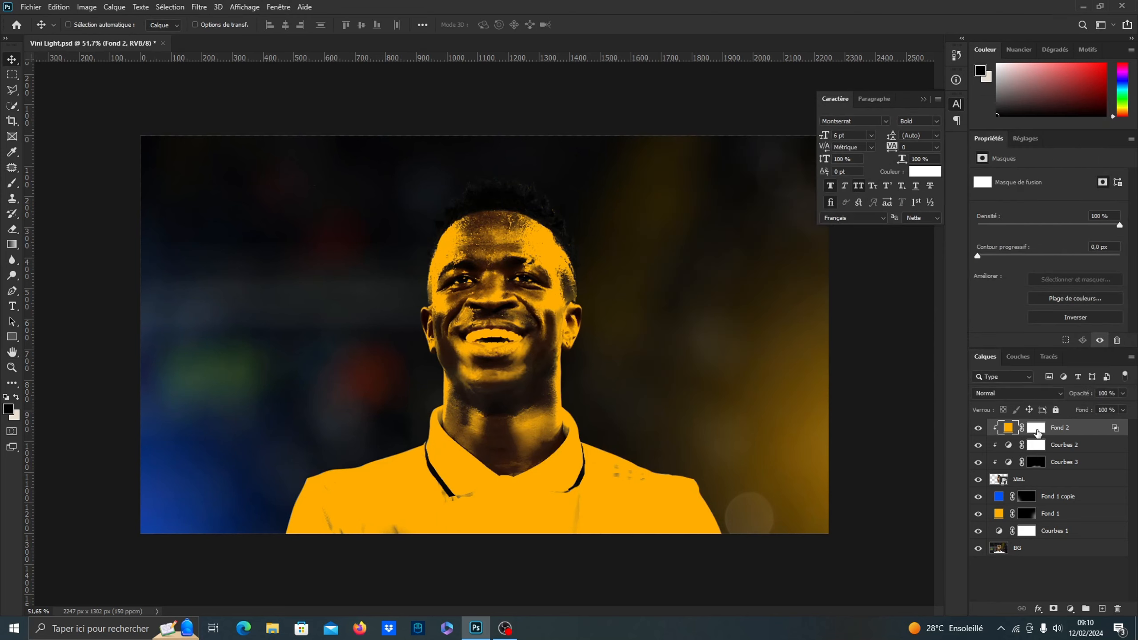
click(1074, 317)
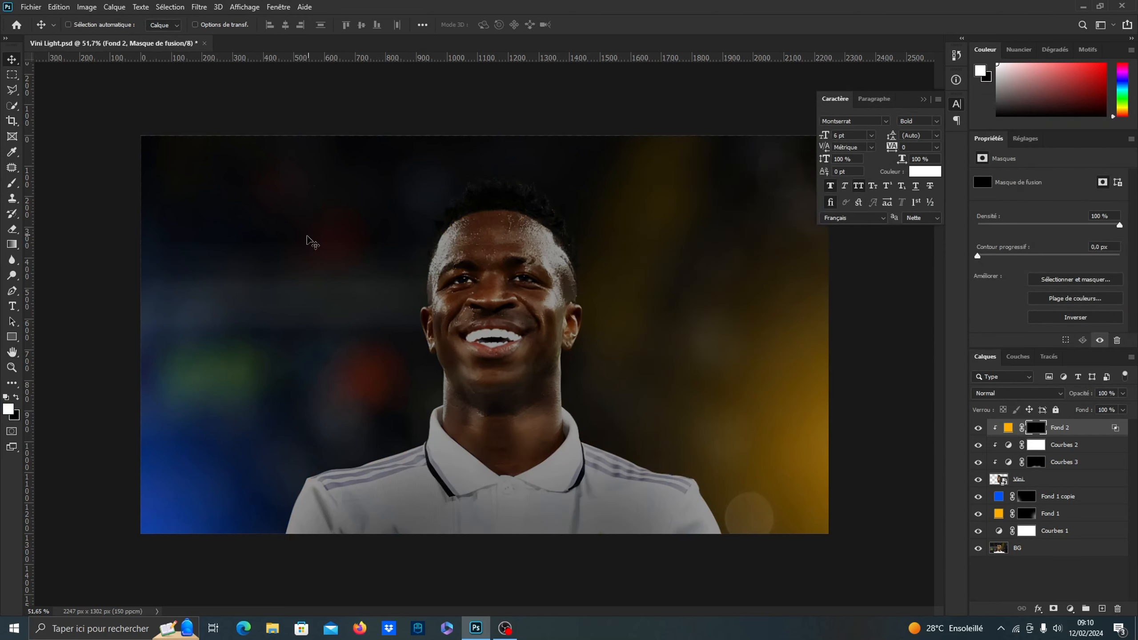
Paint white at 10% flow on the orange fill's mask along the image-right side of the head, ear and jaw, trimming excess with black
click(11, 184)
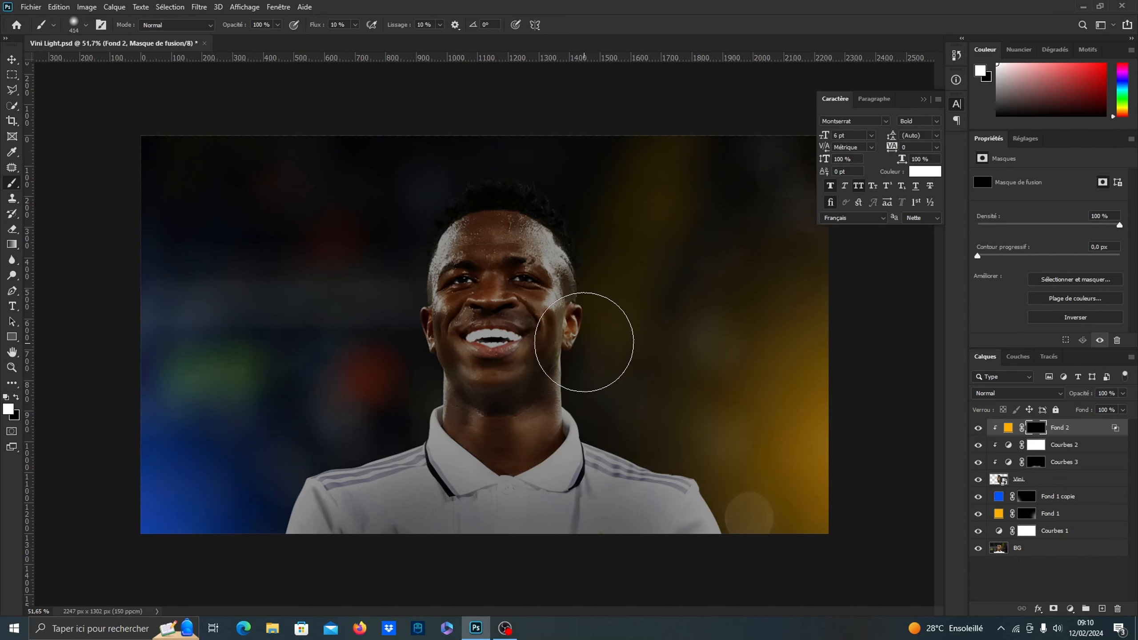
drag(600, 332, 578, 333)
scroll(559, 245, up, 5)
mouse_move(564, 233)
mouse_down()
mouse_move(601, 207)
mouse_move(567, 204)
mouse_up()
mouse_move(584, 260)
mouse_down()
mouse_move(612, 281)
mouse_move(587, 209)
mouse_move(562, 191)
mouse_move(560, 229)
mouse_move(584, 261)
mouse_move(594, 314)
mouse_move(584, 332)
mouse_move(603, 462)
mouse_move(568, 334)
mouse_move(584, 366)
mouse_move(623, 349)
mouse_move(618, 252)
mouse_move(619, 388)
mouse_move(594, 363)
mouse_up()
key(x)
drag(607, 352, 600, 356)
scroll(562, 284, down, 4)
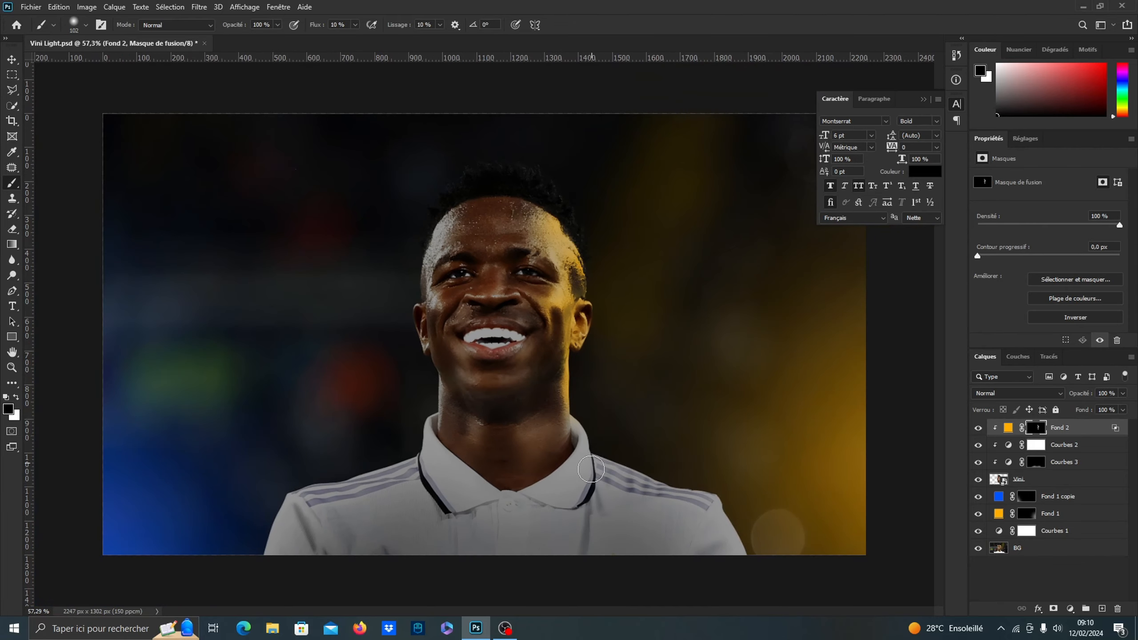
Paint soft orange light on the image-right side of the neck, the cheek beside the mouth and the chin through the fill's mask
scroll(581, 443, up, 4)
key(x)
mouse_move(584, 424)
mouse_down()
mouse_move(604, 425)
mouse_move(558, 428)
mouse_move(546, 457)
mouse_move(539, 435)
mouse_up()
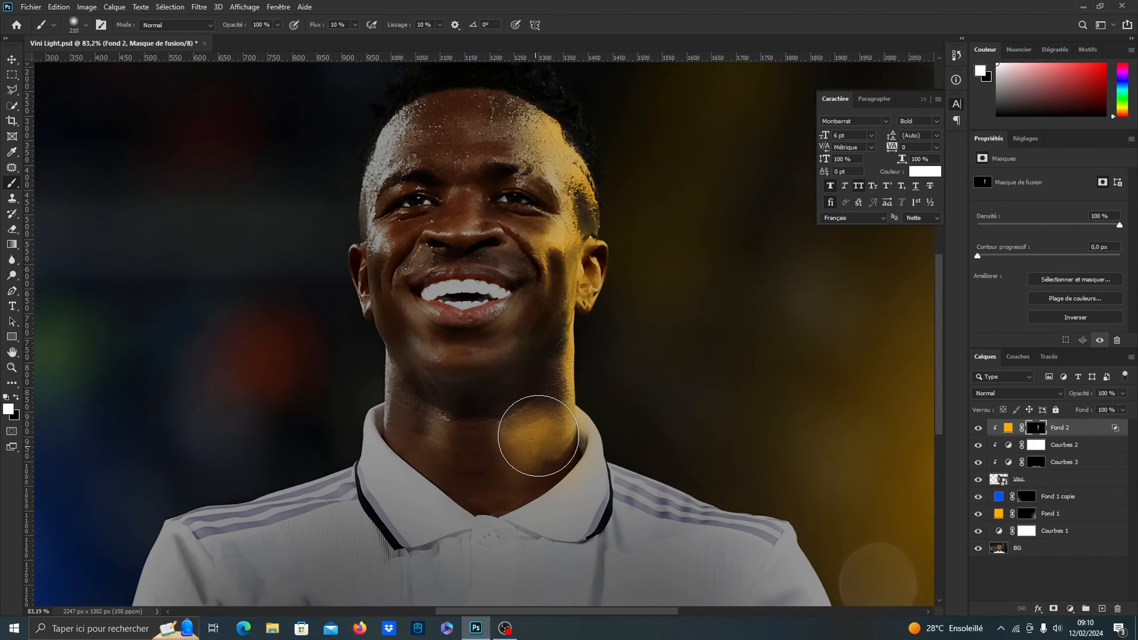
drag(528, 315, 514, 321)
mouse_move(515, 321)
mouse_down()
mouse_move(536, 300)
mouse_move(522, 416)
mouse_up()
key(x)
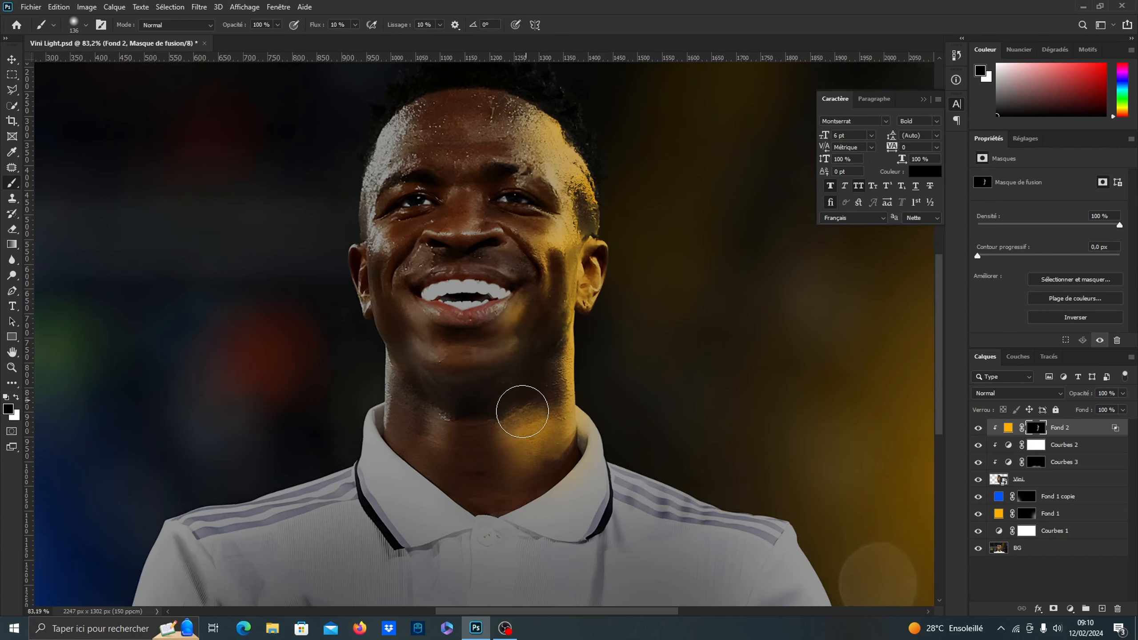
scroll(543, 289, down, 3)
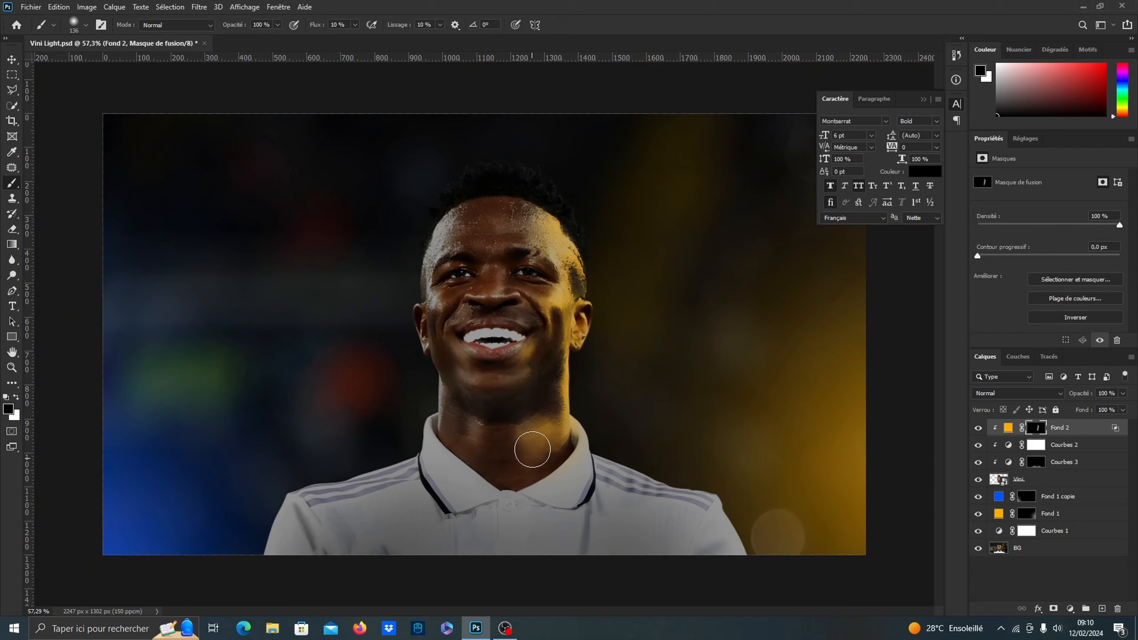
Paint white on the orange fill's mask with a larger soft brush to light the image-right shoulder and sleeve
key(x)
mouse_move(619, 454)
mouse_down()
mouse_move(656, 454)
mouse_move(629, 446)
mouse_move(653, 456)
mouse_move(607, 415)
mouse_move(626, 445)
mouse_up()
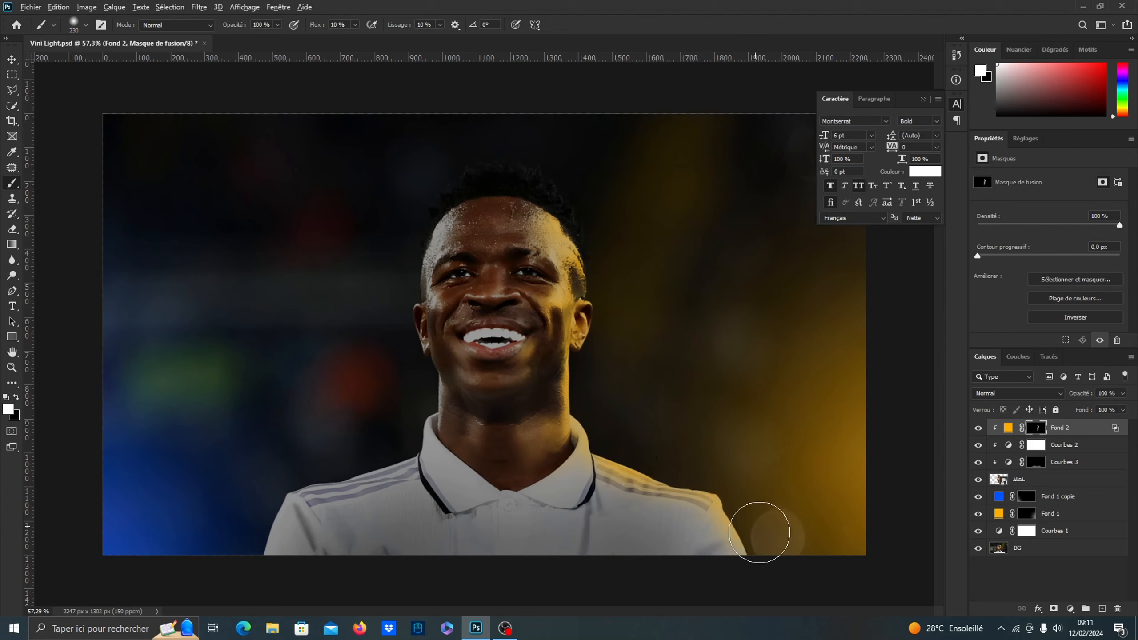
drag(627, 481, 629, 487)
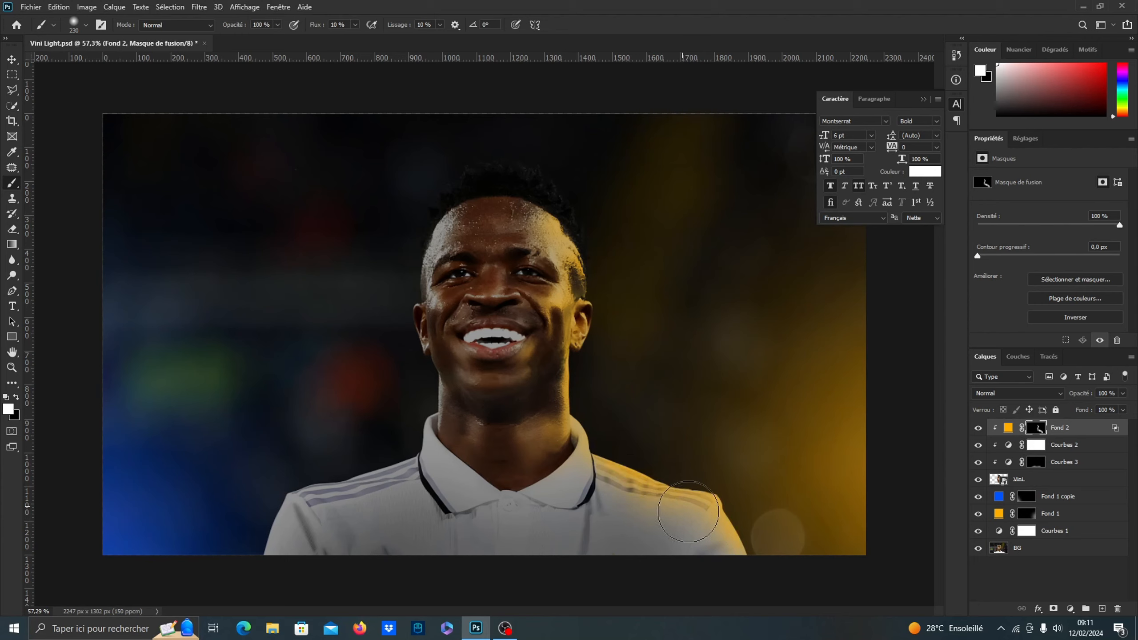
Refine the orange rim light with a small soft brush along the collar and the shoulder's outer edge
scroll(608, 480, up, 7)
drag(623, 419, 553, 415)
scroll(563, 363, up, 4)
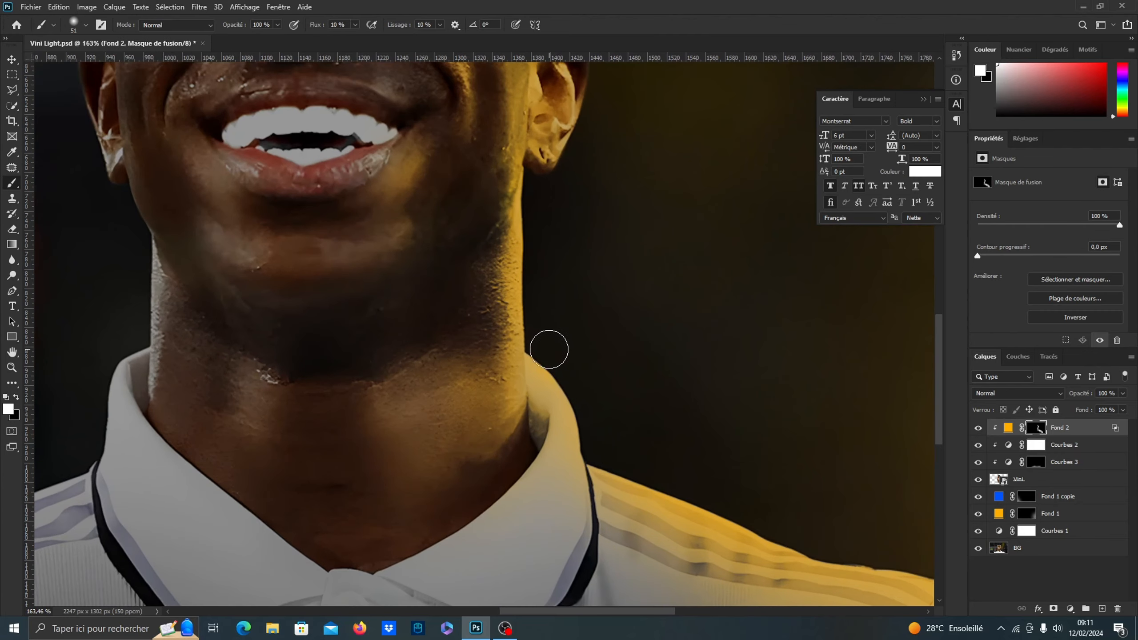
drag(547, 350, 536, 352)
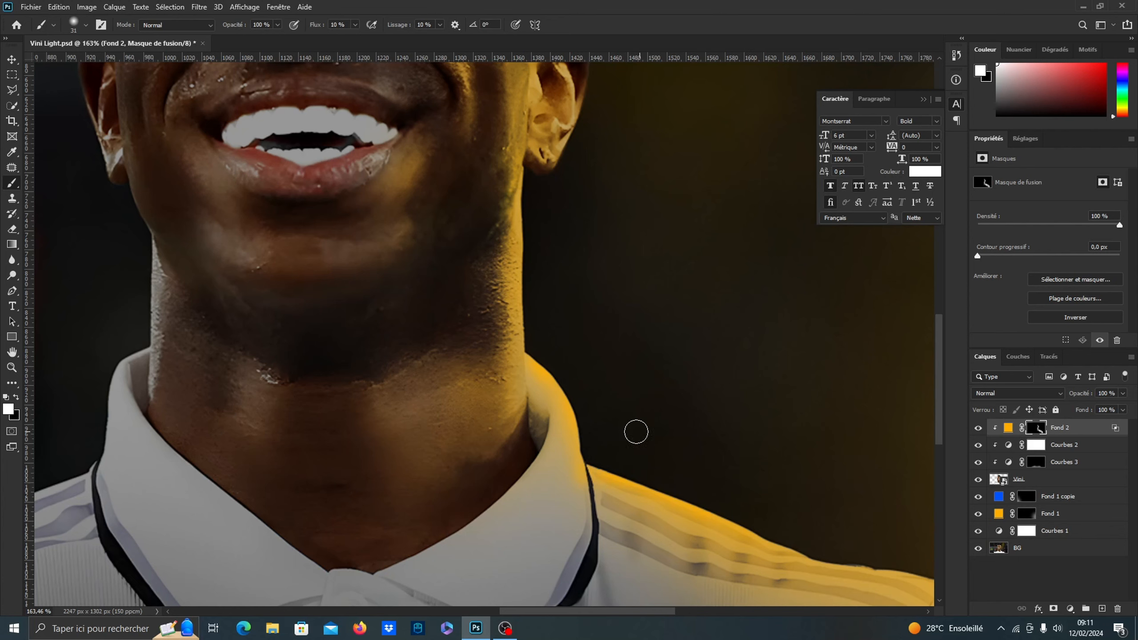
scroll(597, 376, down, 5)
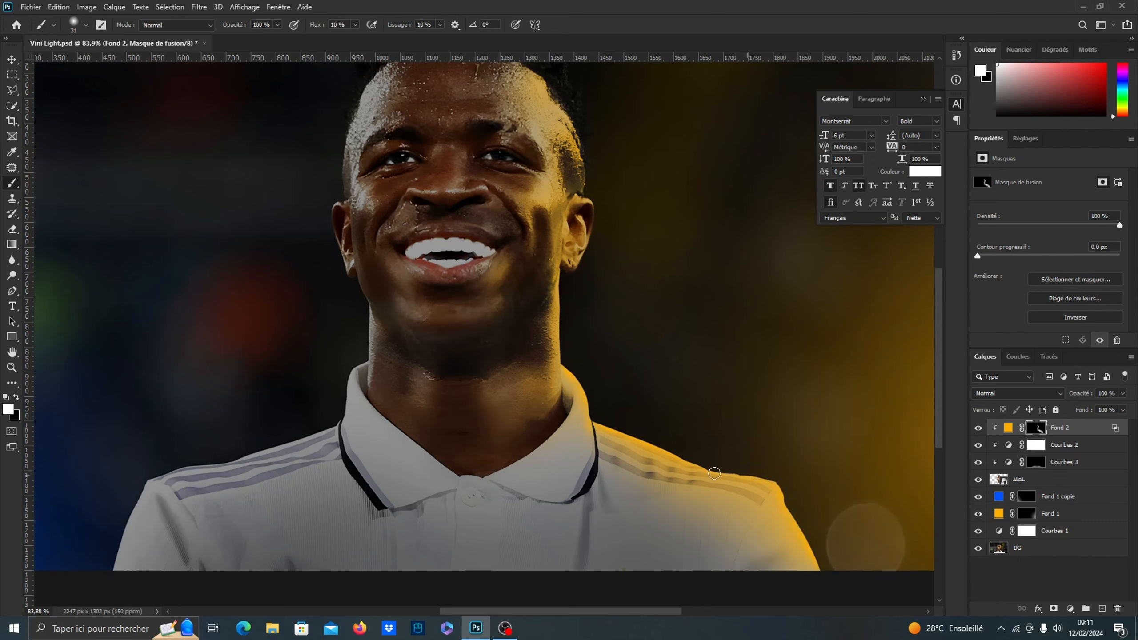
Touch up the soft orange light on the collar and upper shoulder through the Fond 2 mask with a larger soft brush
drag(587, 395, 615, 416)
mouse_move(559, 467)
mouse_down()
mouse_move(579, 424)
mouse_move(583, 455)
mouse_move(588, 447)
mouse_move(560, 484)
mouse_up()
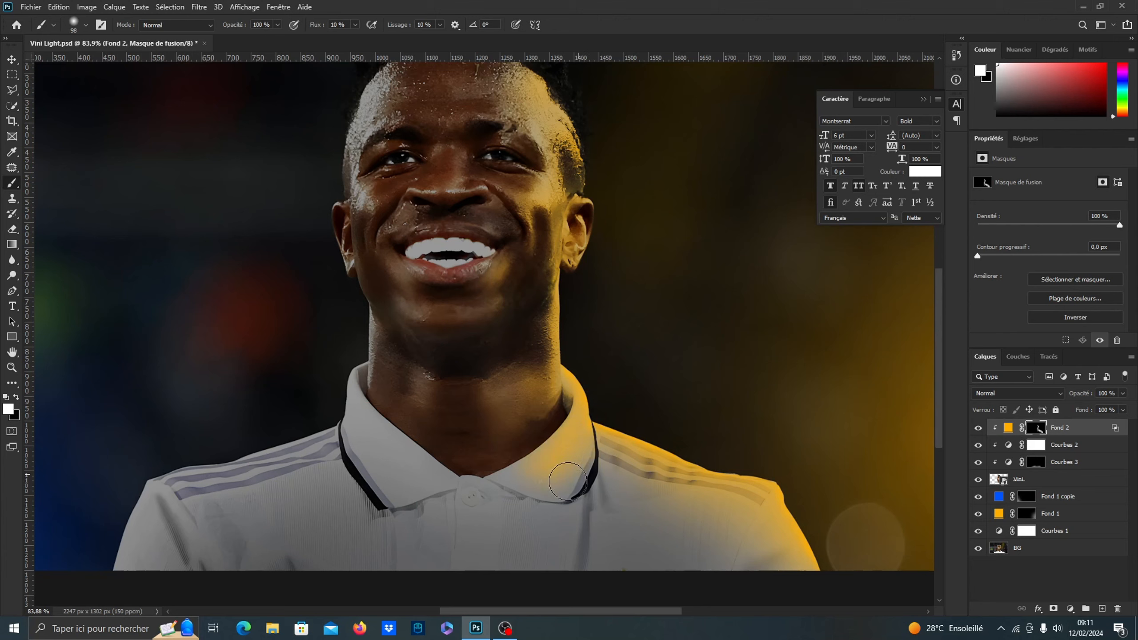
key(x)
key(x)
key(x)
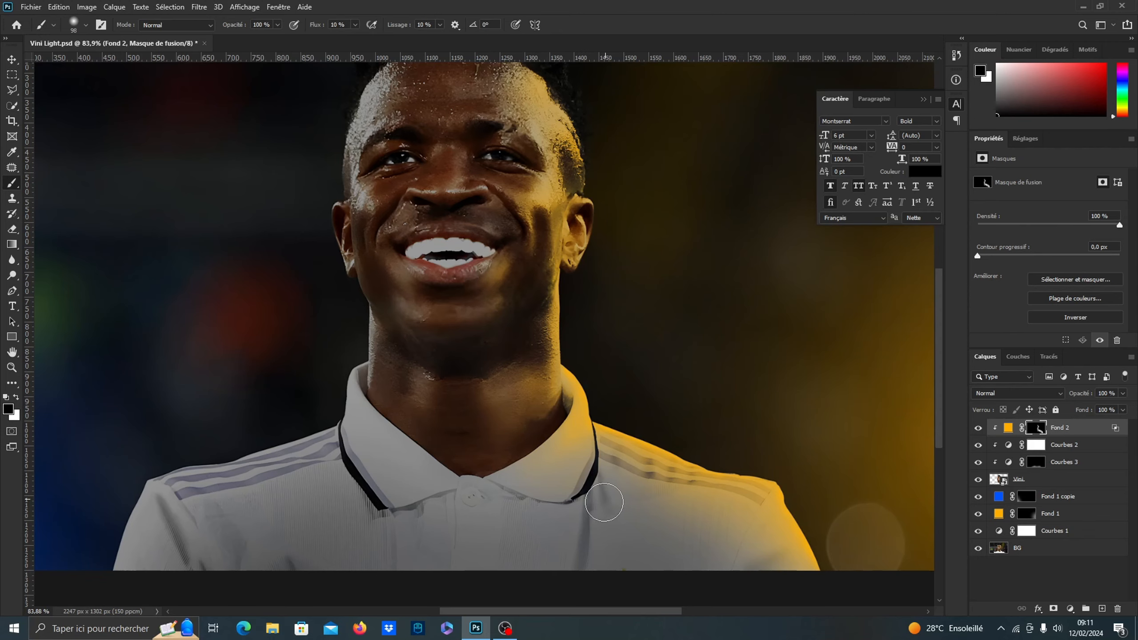
scroll(620, 438, down, 3)
scroll(579, 358, down, 1)
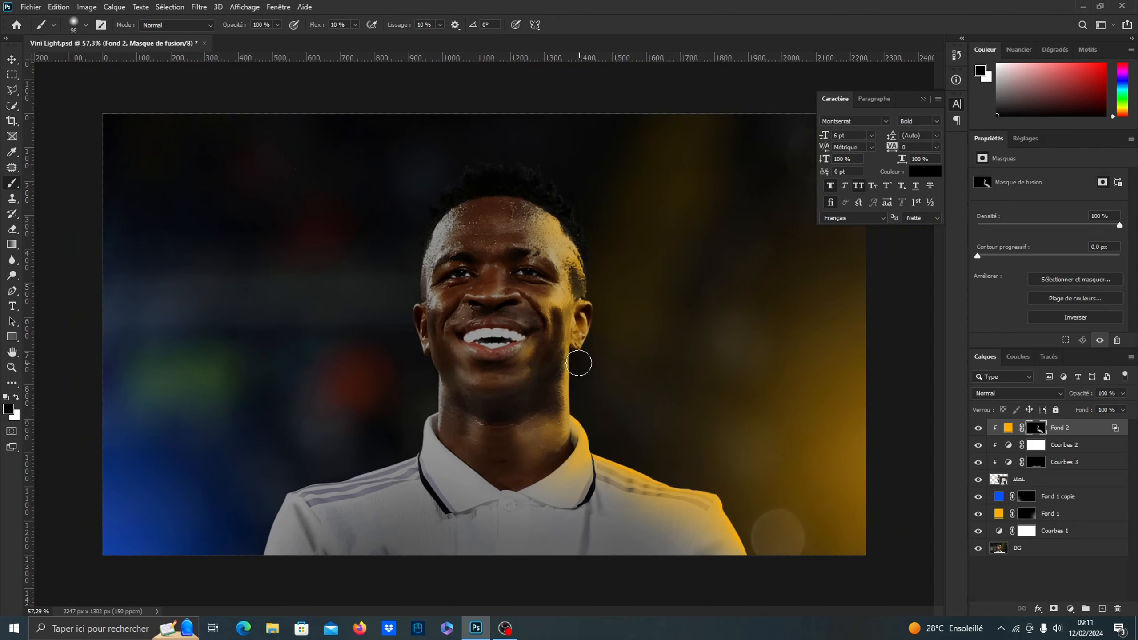
scroll(531, 356, up, 2)
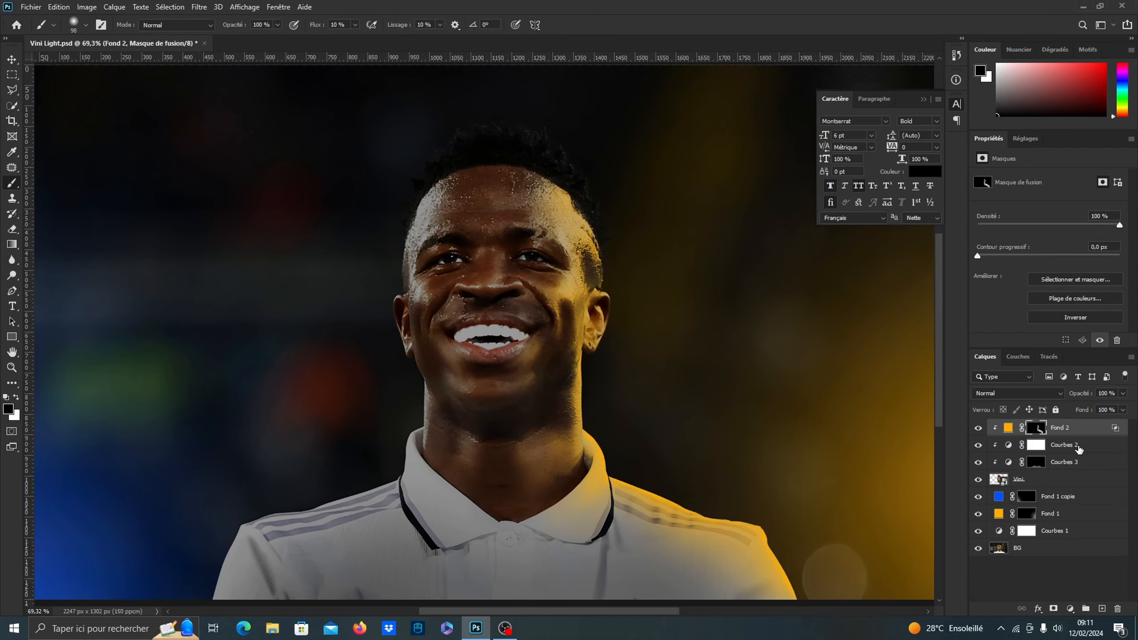
Add a solid color fill in orange ffae00 above Fond 2 and clip it to the player
click(1070, 608)
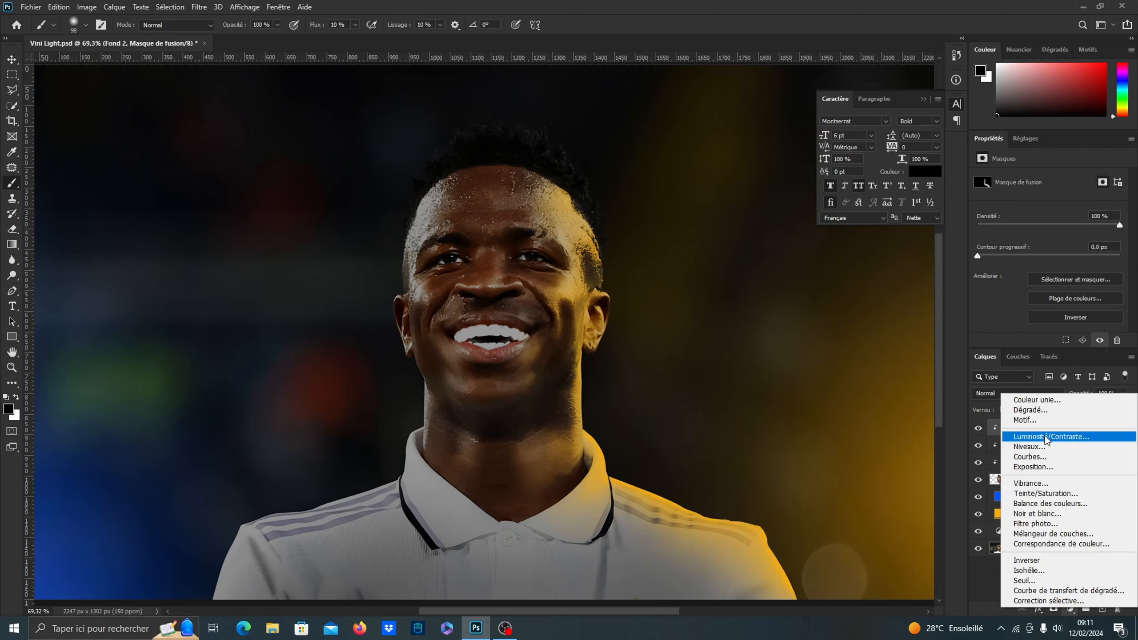
click(1040, 403)
right_click(938, 363)
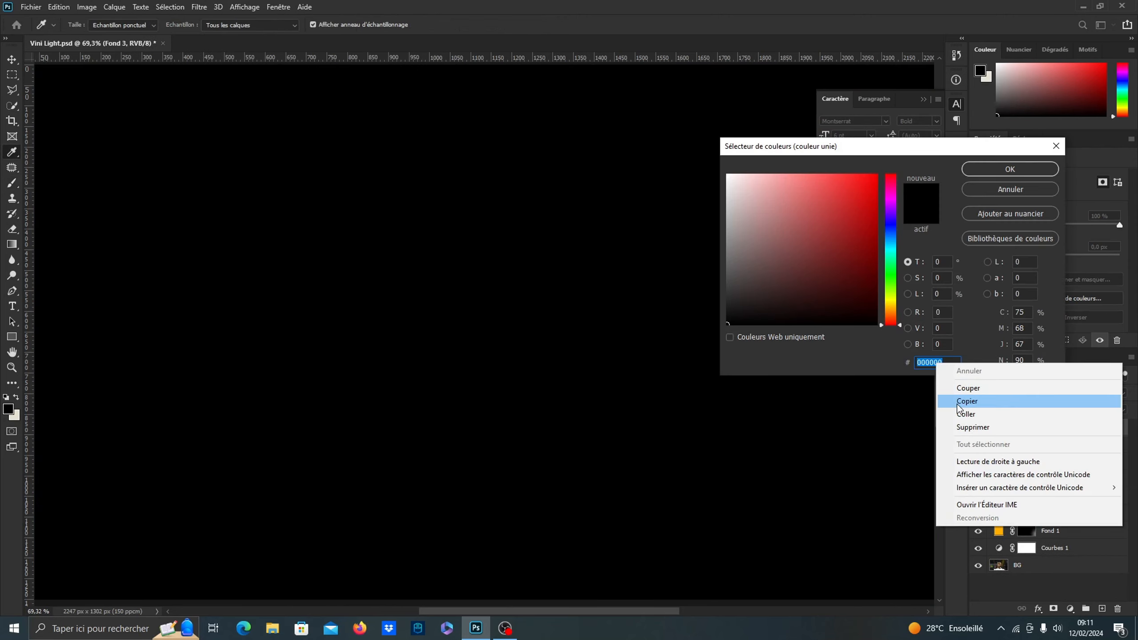
click(961, 415)
click(994, 169)
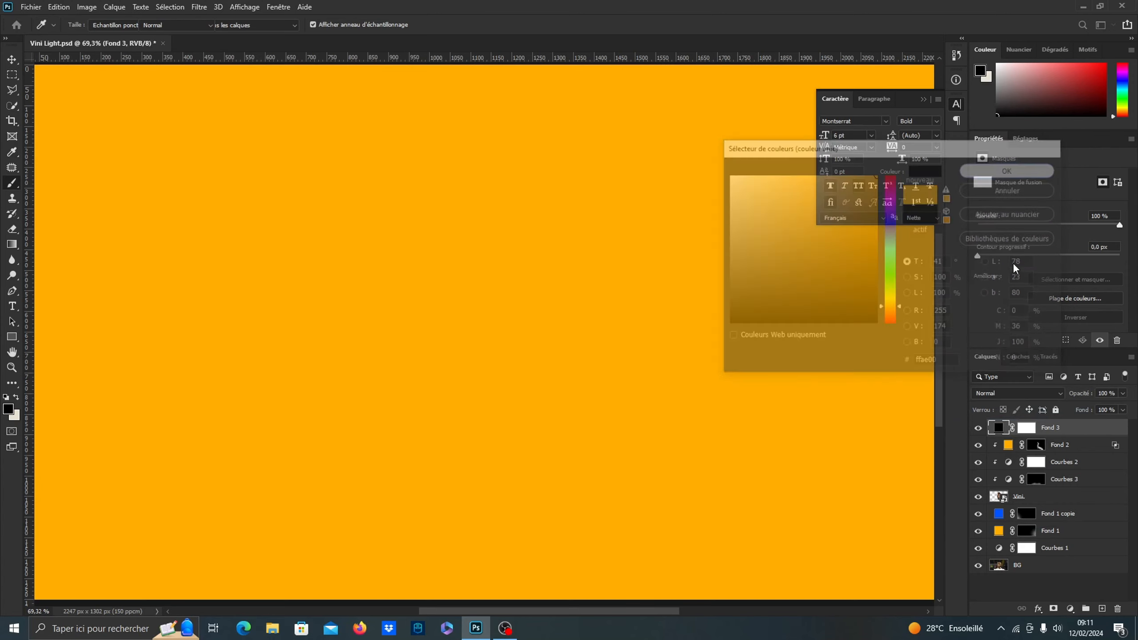
alt+click(1000, 435)
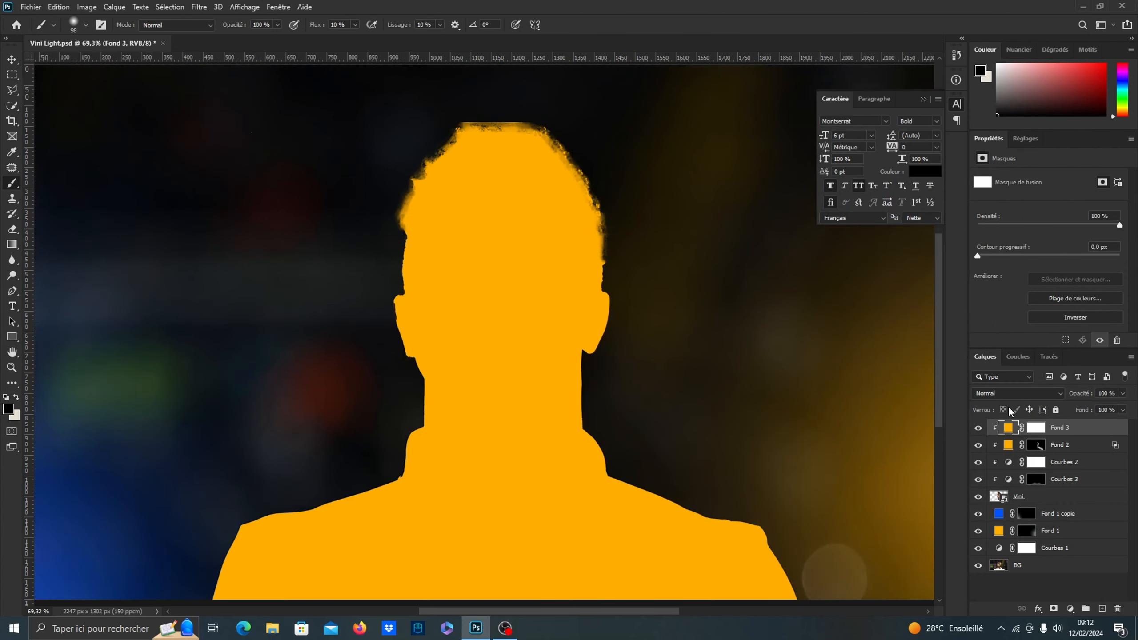
Set the new orange fill to Linear Dodge (Add) and split its underlying-layer black blend slider to 9 / 36
click(1007, 395)
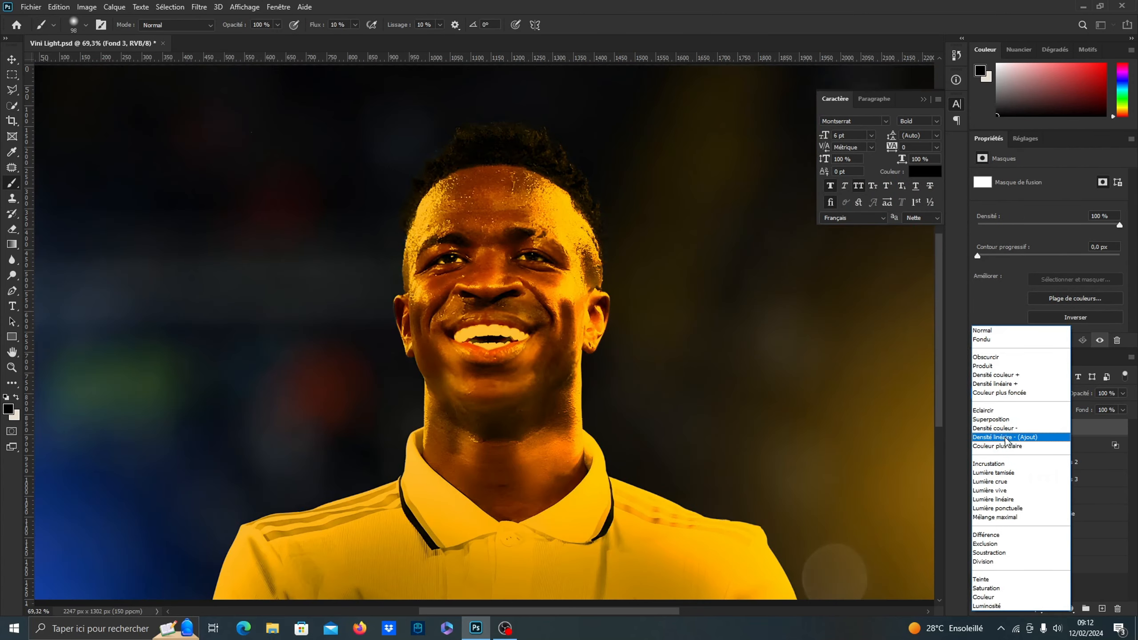
click(1007, 437)
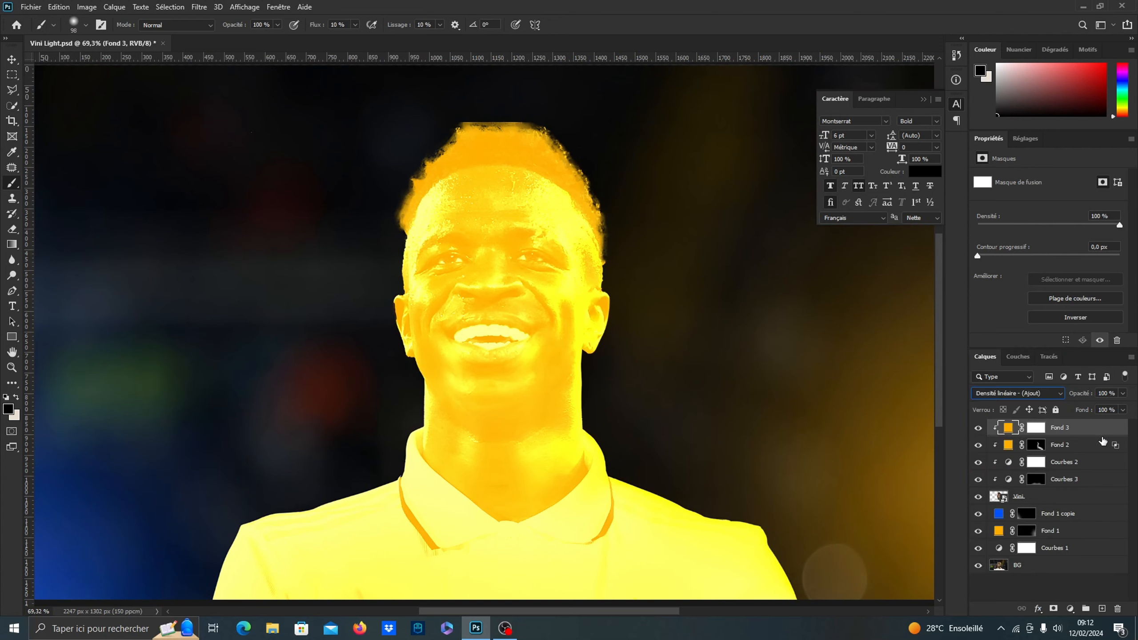
double_click(1117, 431)
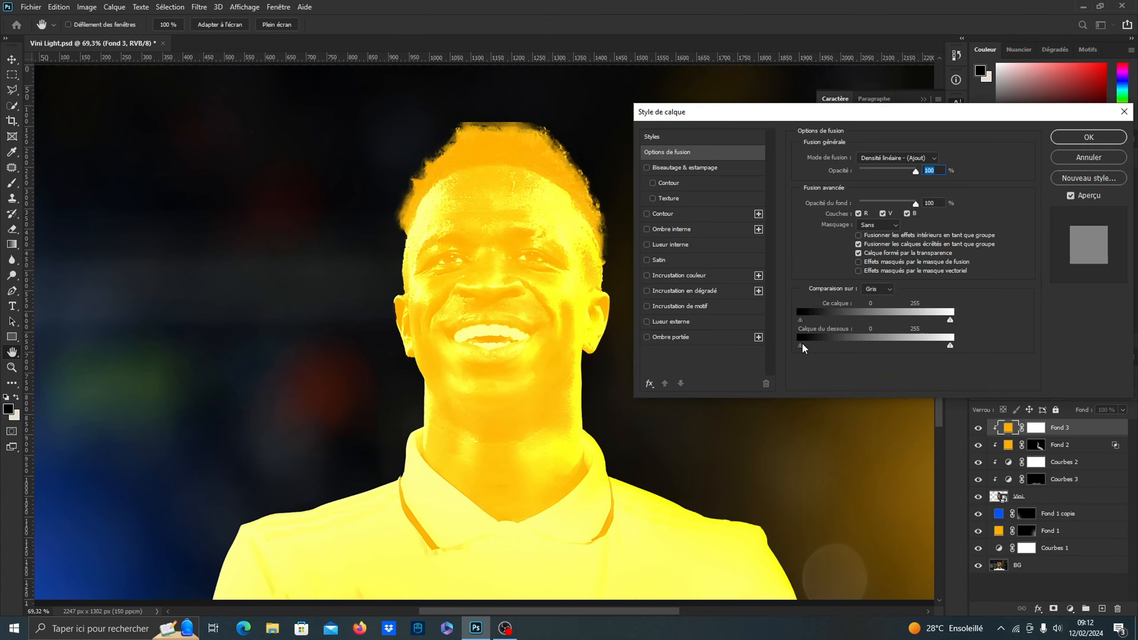
drag(801, 345, 823, 345)
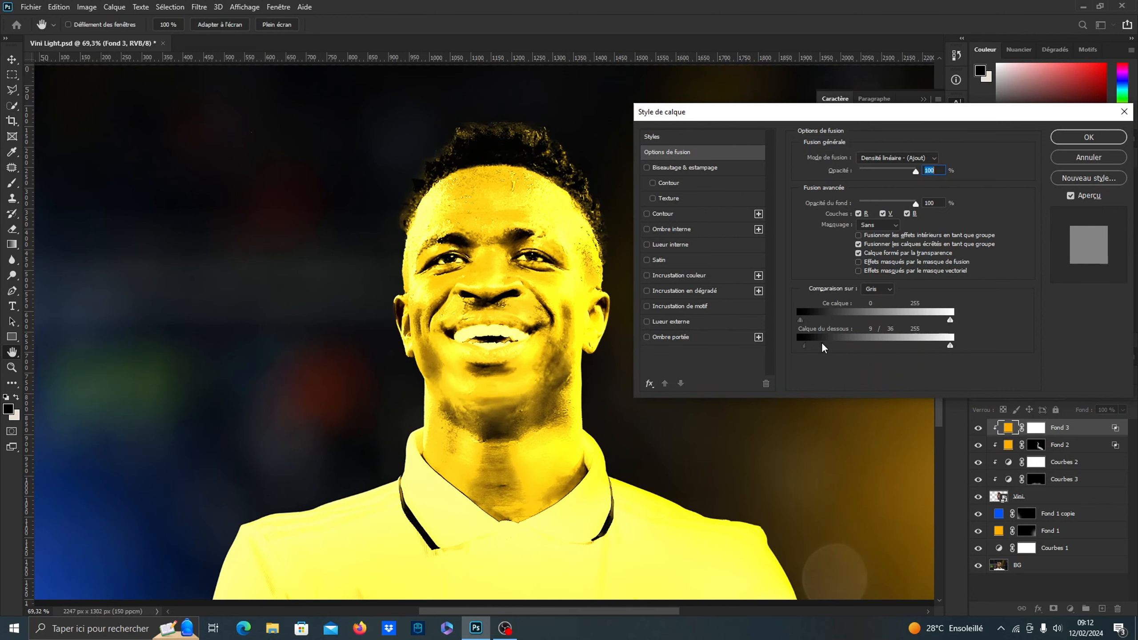
click(1060, 142)
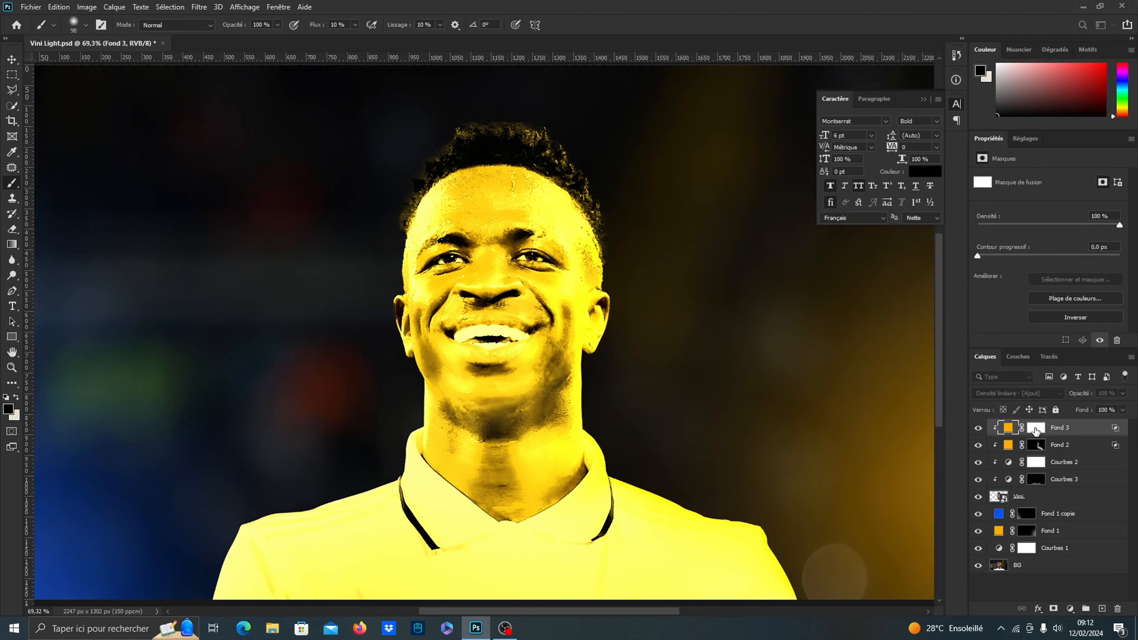
Invert the Fond 3 mask to black and paint white at 10% flow along the image-right edge of the hair
click(1067, 316)
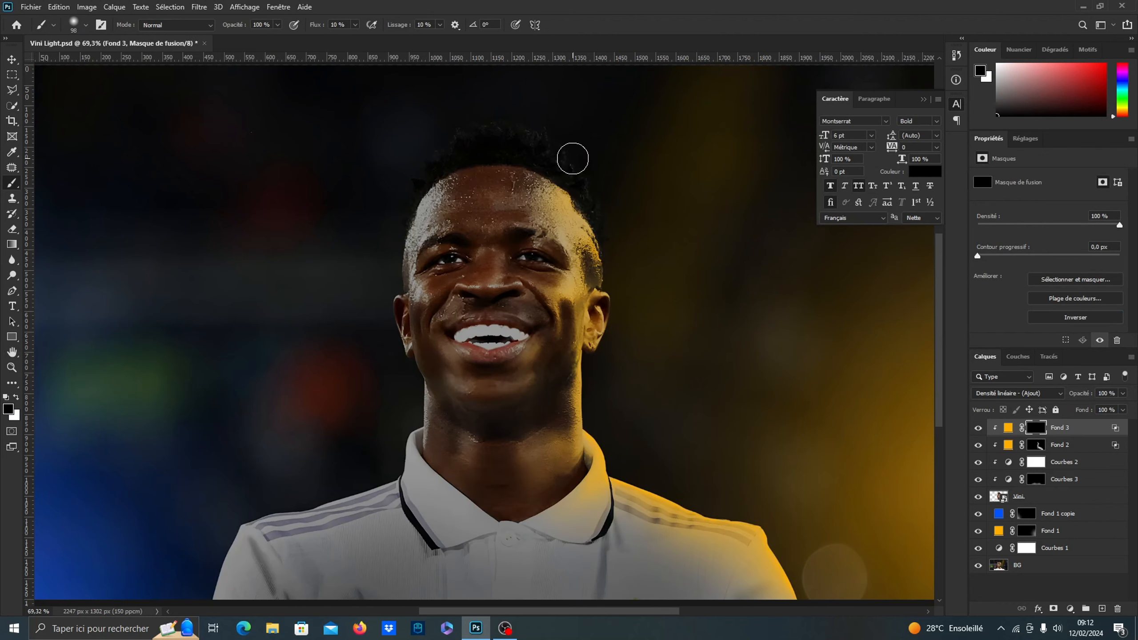
scroll(576, 157, up, 3)
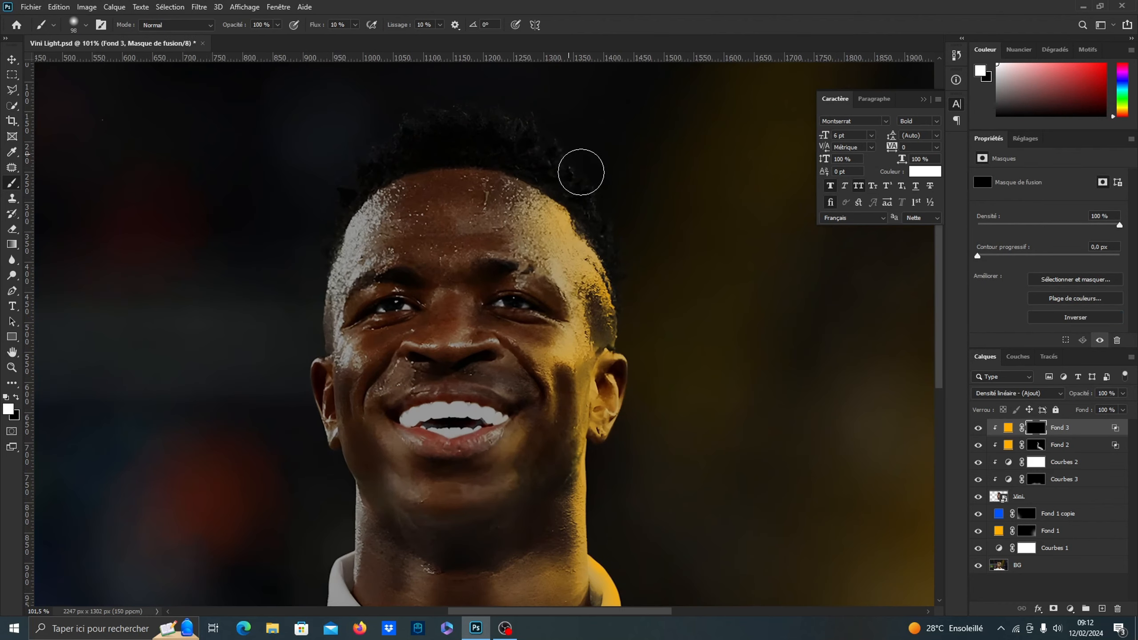
key(x)
mouse_move(607, 210)
mouse_down()
mouse_move(631, 262)
mouse_move(612, 209)
mouse_move(537, 119)
mouse_move(521, 127)
mouse_move(630, 236)
mouse_move(639, 302)
mouse_move(618, 314)
mouse_move(610, 304)
mouse_up()
scroll(635, 349, up, 4)
drag(620, 250, 608, 254)
mouse_move(617, 236)
mouse_down()
mouse_move(621, 332)
mouse_move(614, 207)
mouse_up()
Paint a thin bright rim around the image-right ear on the Fond 3 mask, trimming the hair edge above it with black
scroll(612, 437, up, 4)
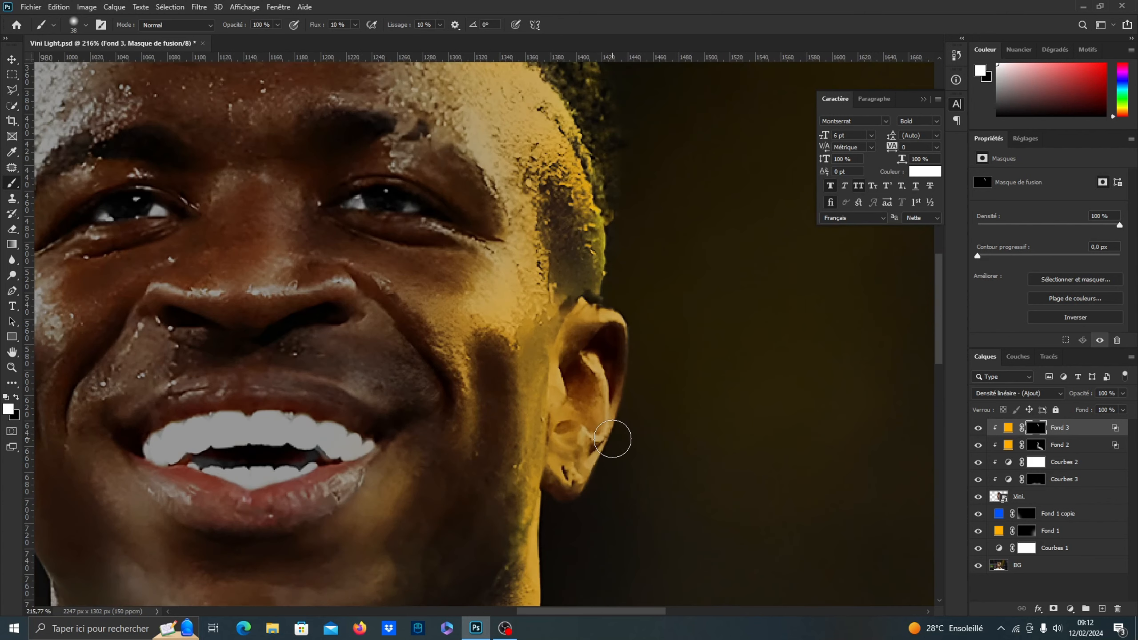
mouse_move(630, 356)
mouse_down()
mouse_move(640, 339)
mouse_move(633, 372)
mouse_move(624, 315)
mouse_up()
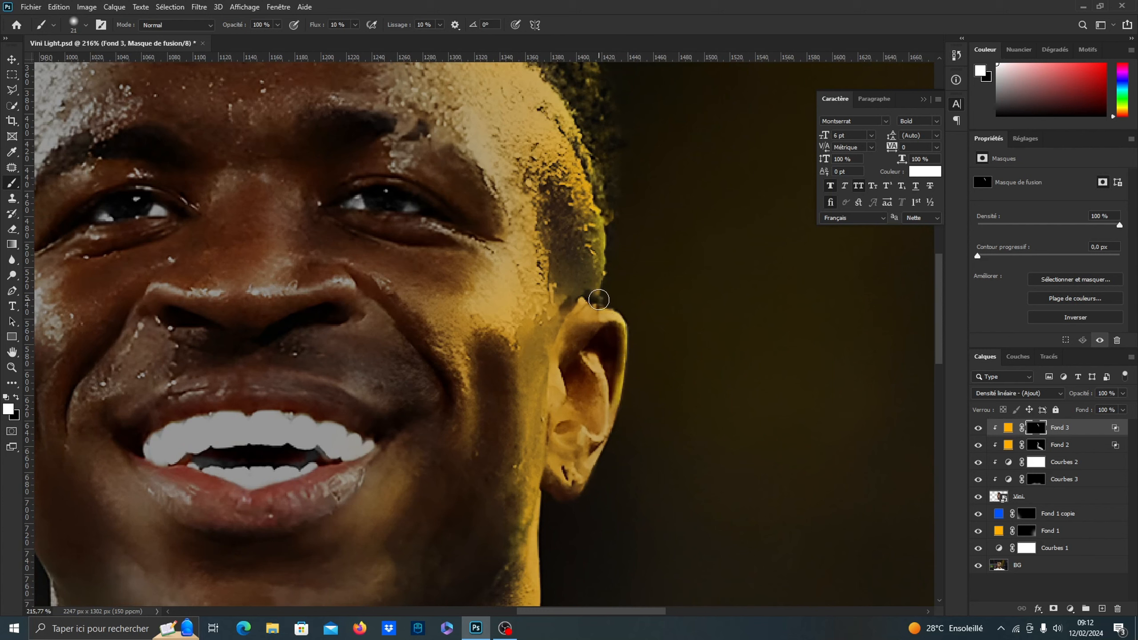
key(x)
drag(599, 224, 601, 298)
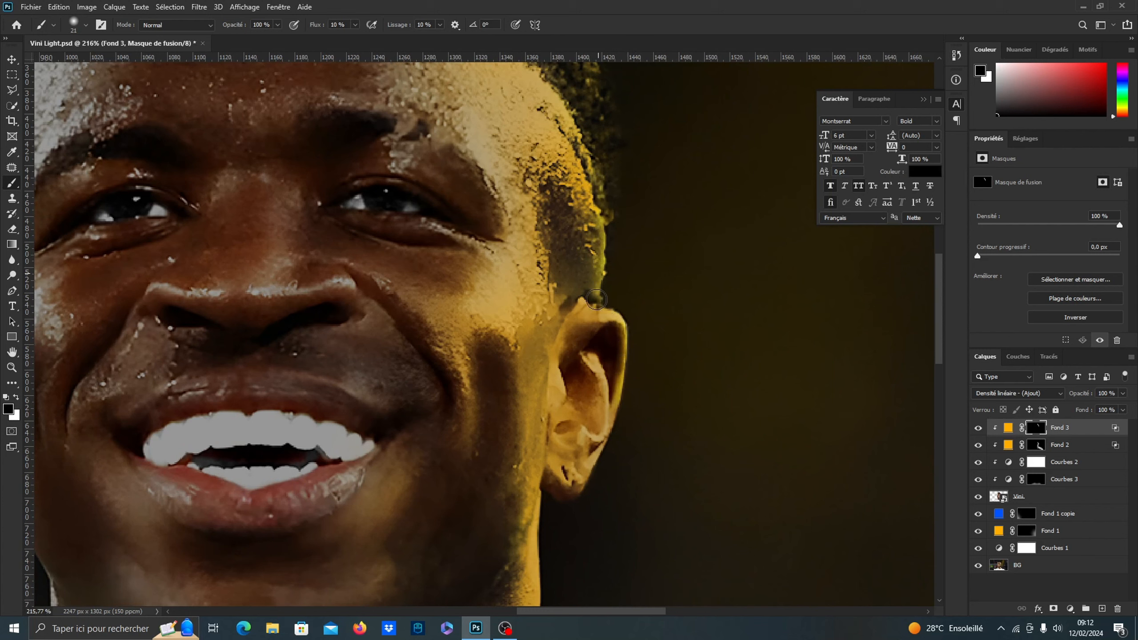
key(x)
scroll(590, 224, down, 4)
scroll(586, 476, up, 3)
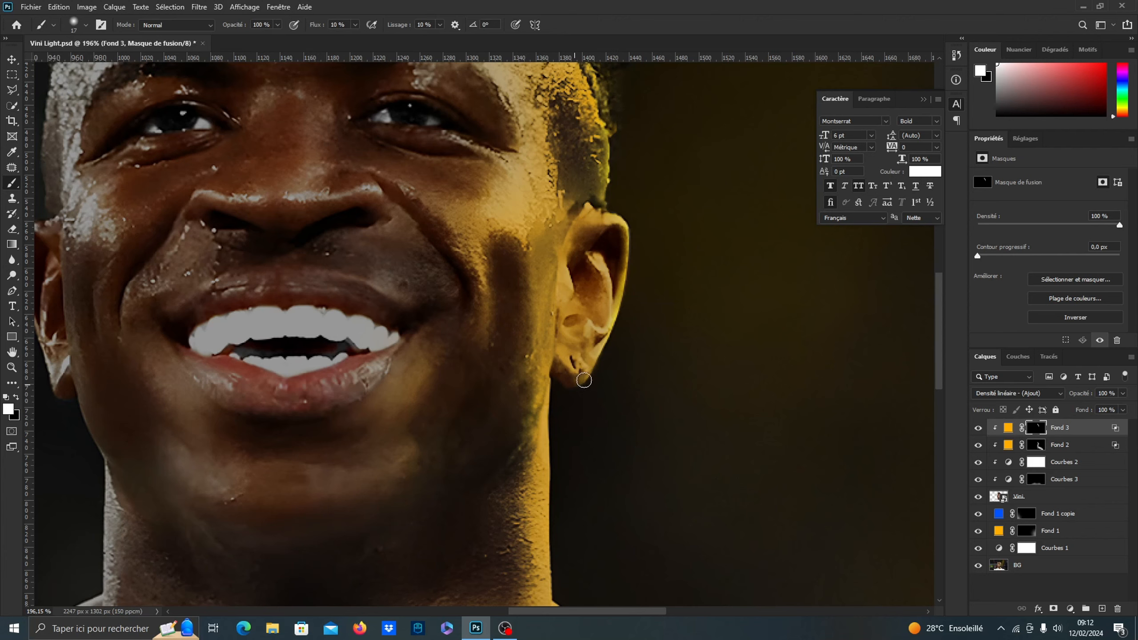
mouse_move(584, 381)
mouse_down()
mouse_move(609, 347)
mouse_move(576, 386)
mouse_move(617, 336)
mouse_move(626, 303)
mouse_up()
Paint a bright rim along the image-right edge of the neck and collar on the Fond 3 mask with a 17 px brush
drag(610, 519, 612, 364)
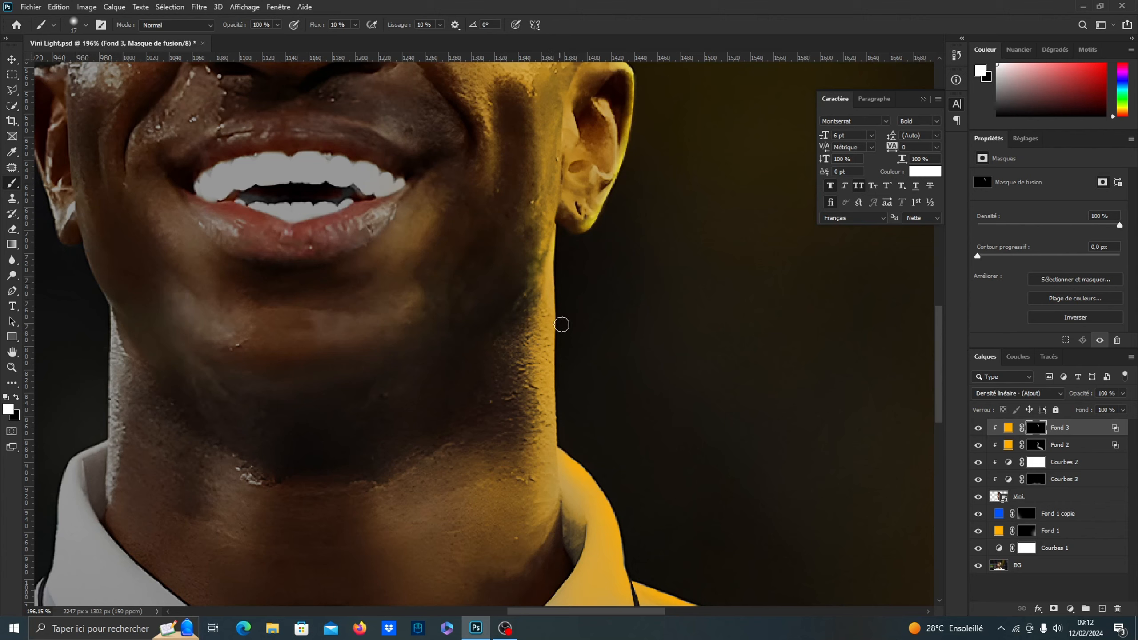
mouse_move(561, 312)
mouse_down()
mouse_move(556, 242)
mouse_move(552, 419)
mouse_move(555, 326)
mouse_move(564, 449)
mouse_up()
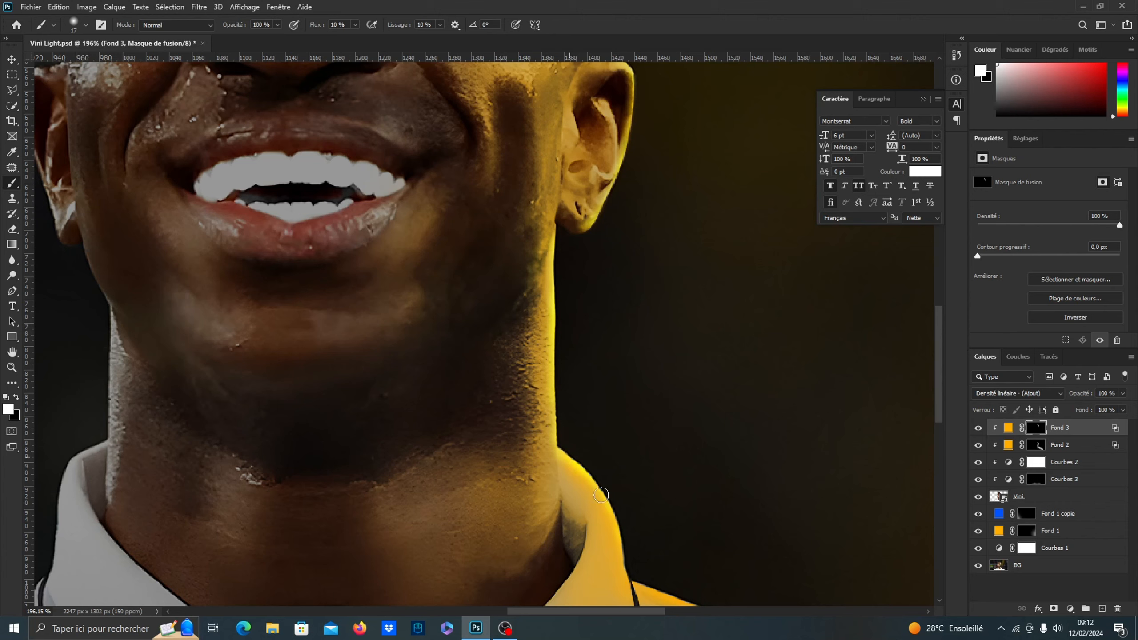
mouse_move(602, 495)
mouse_down()
mouse_move(630, 581)
mouse_move(591, 482)
mouse_up()
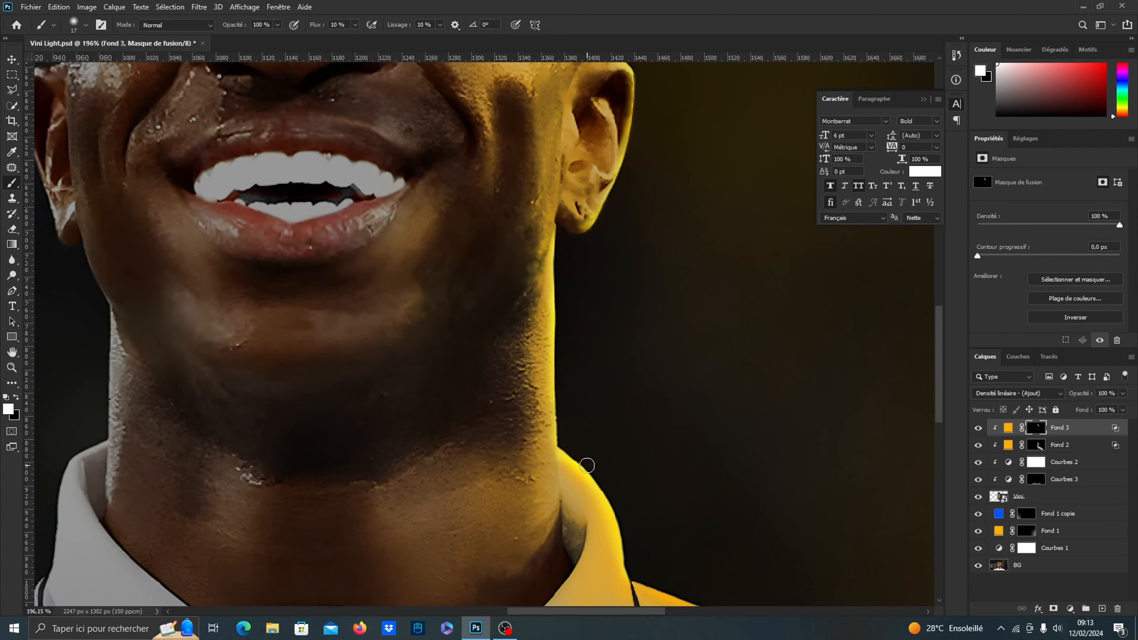
Extend the bright rim on the Fond 3 mask along the top of the image-right shoulder and down the sleeve's outer edge
scroll(587, 466, down, 5)
scroll(663, 519, up, 5)
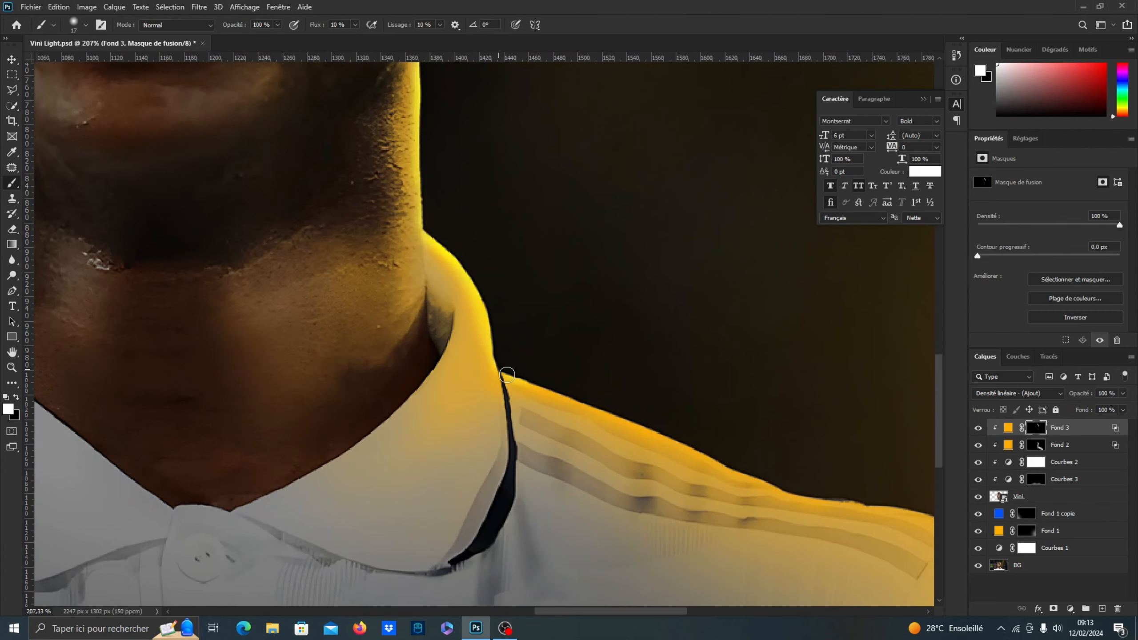
drag(576, 400, 812, 488)
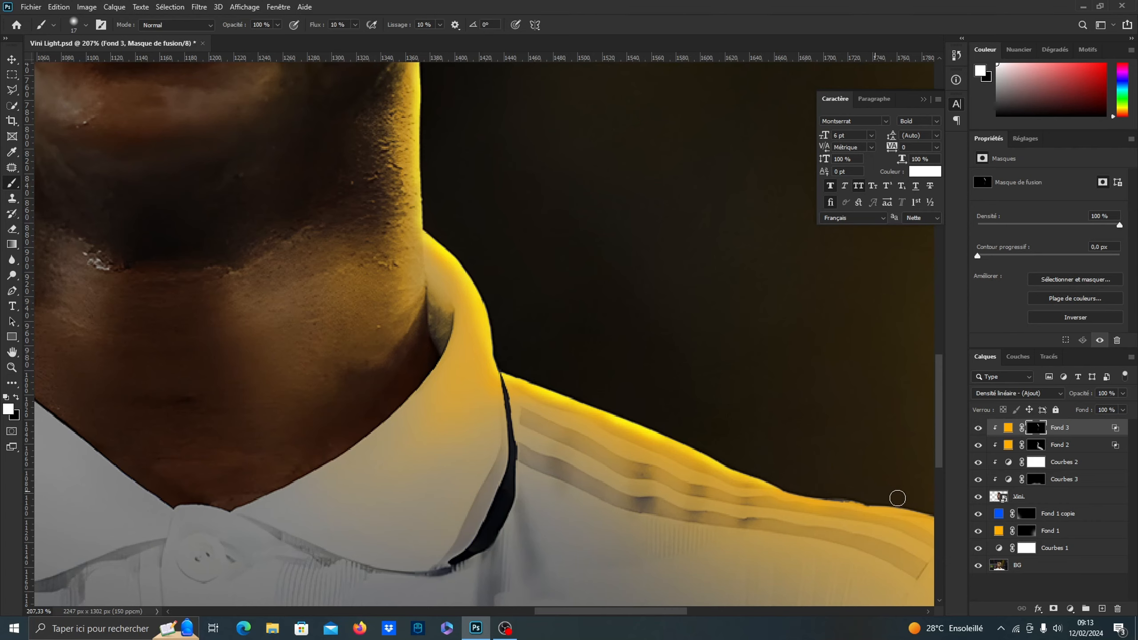
mouse_move(898, 498)
mouse_down()
mouse_move(803, 500)
mouse_move(880, 501)
mouse_move(771, 487)
mouse_move(500, 374)
mouse_up()
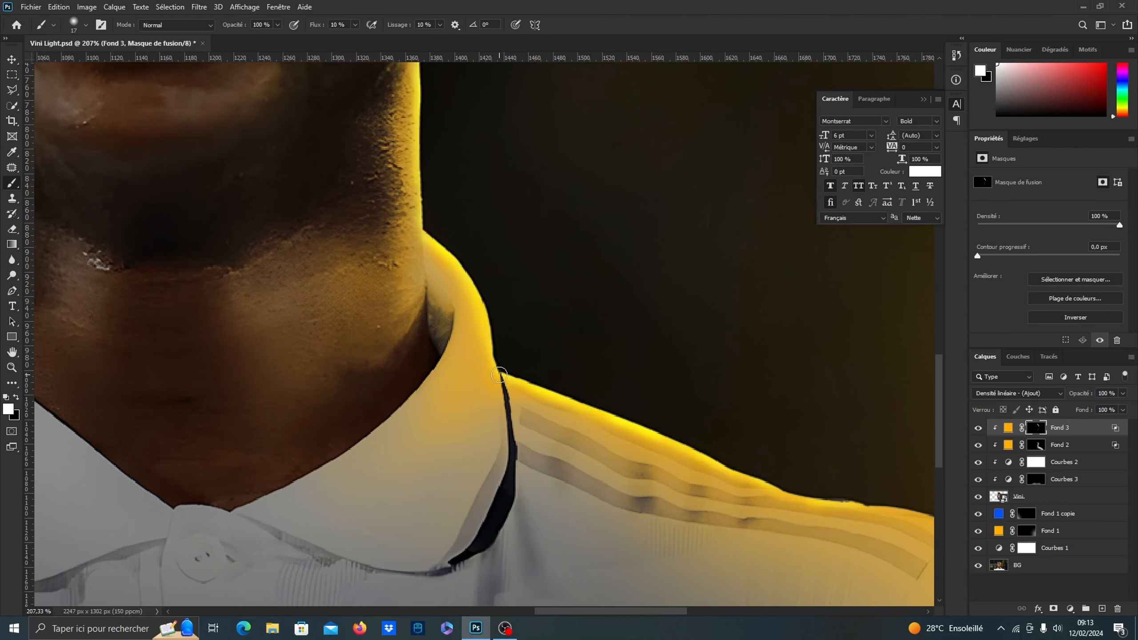
scroll(500, 375, down, 2)
scroll(921, 581, up, 1)
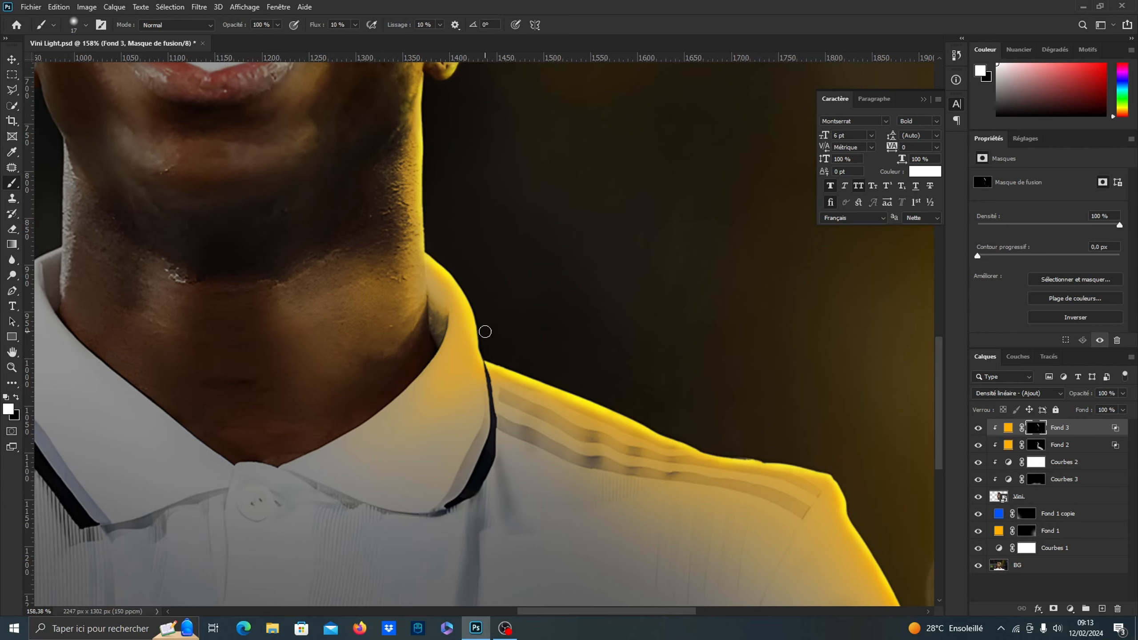
key(ctrl+0)
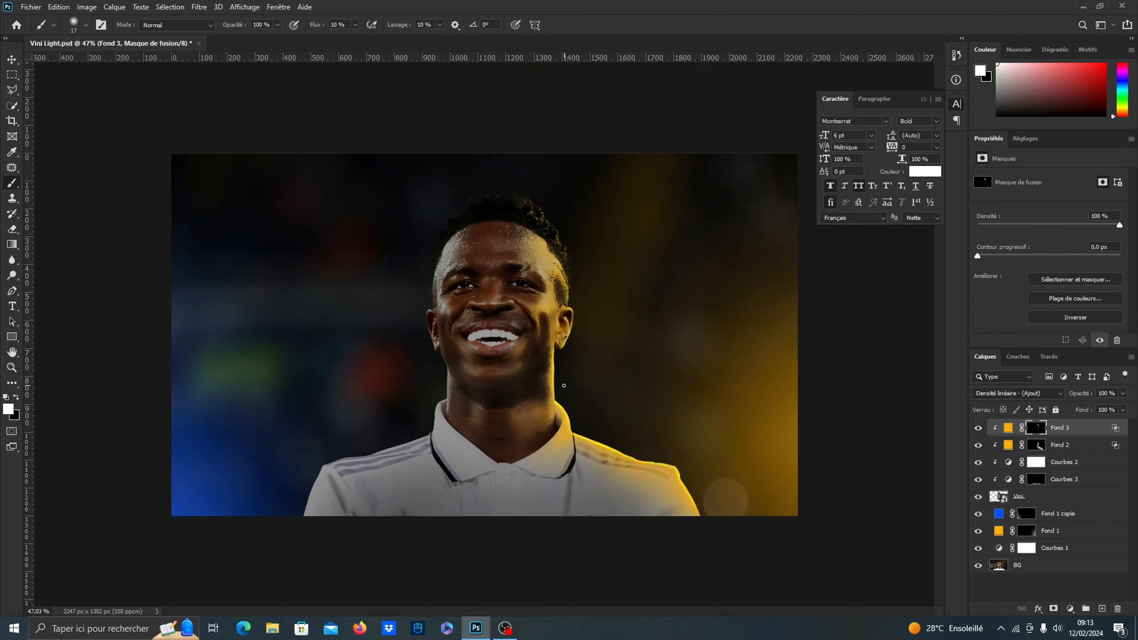
scroll(552, 400, up, 1)
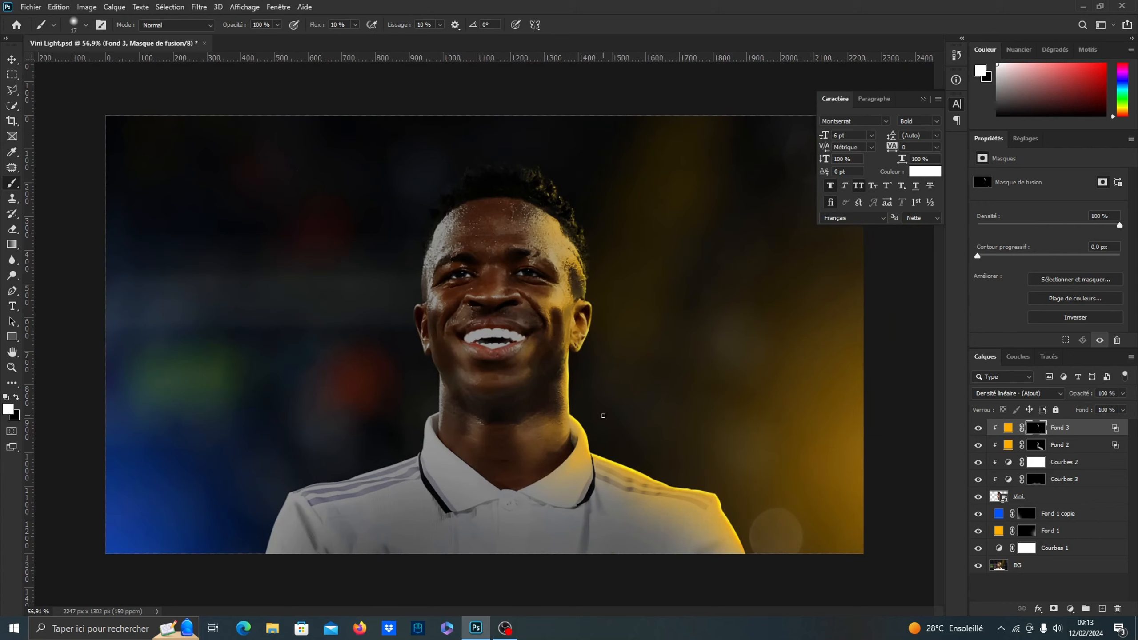
Touch up the soft orange light on the image-right jaw and temple through the Fond 2 mask, alternating black and white
click(1039, 448)
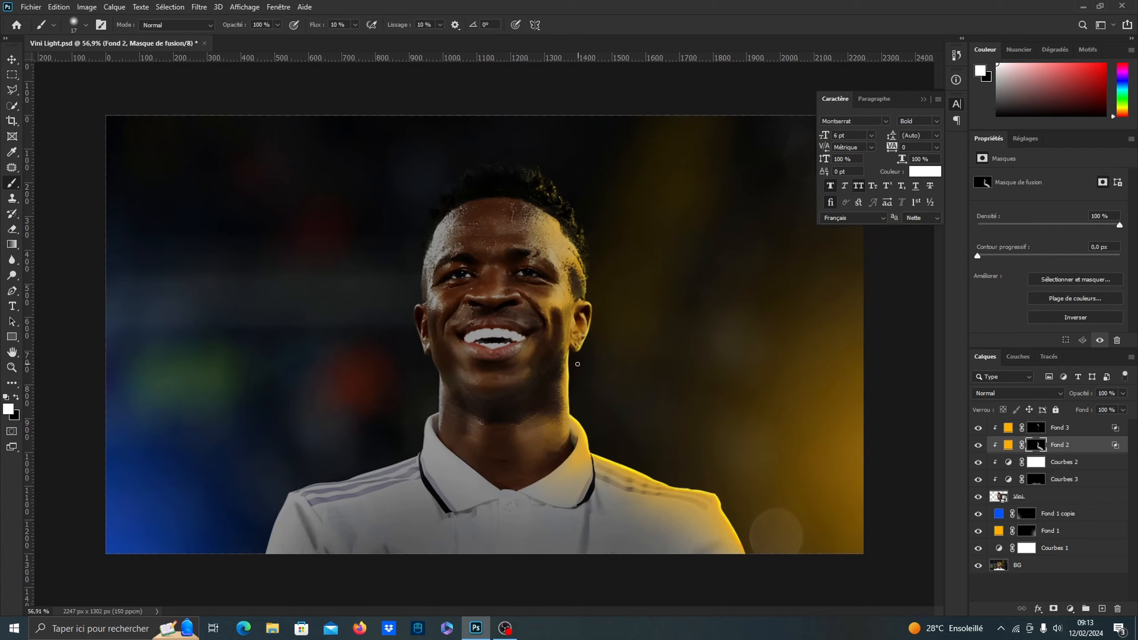
drag(555, 356, 561, 355)
key(x)
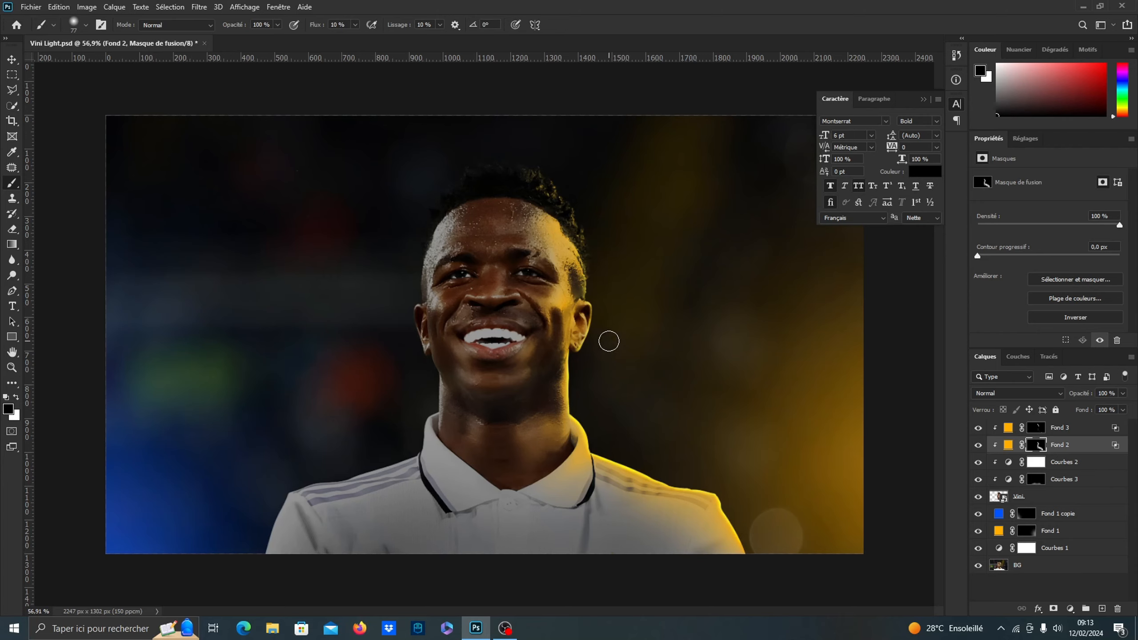
scroll(596, 331, down, 2)
scroll(562, 324, up, 3)
scroll(561, 324, up, 2)
key(x)
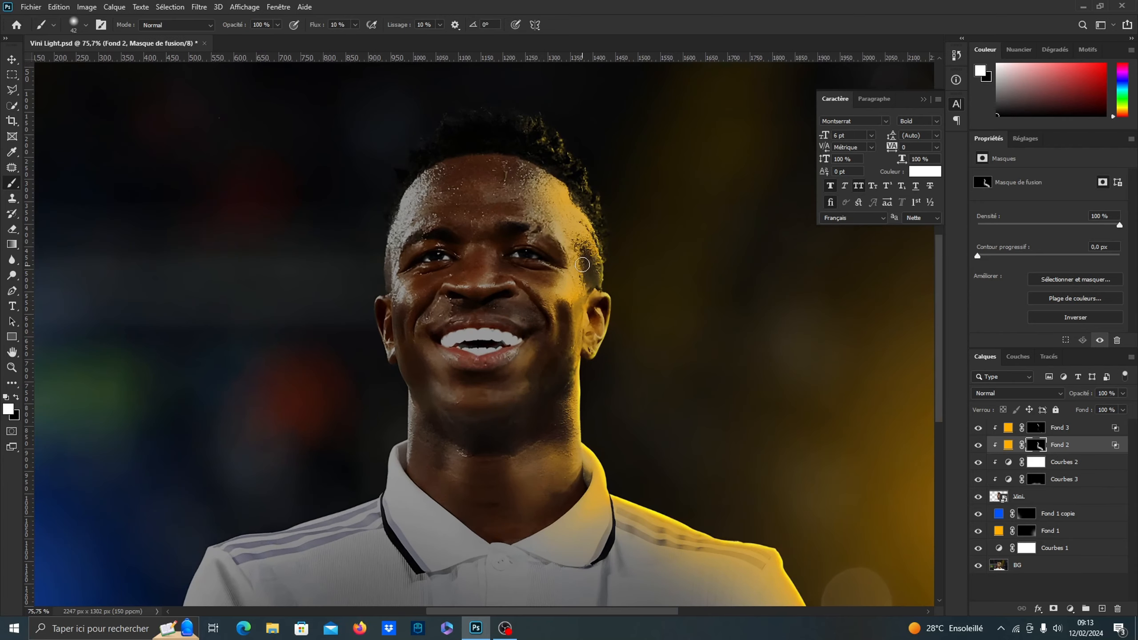
scroll(632, 316, down, 3)
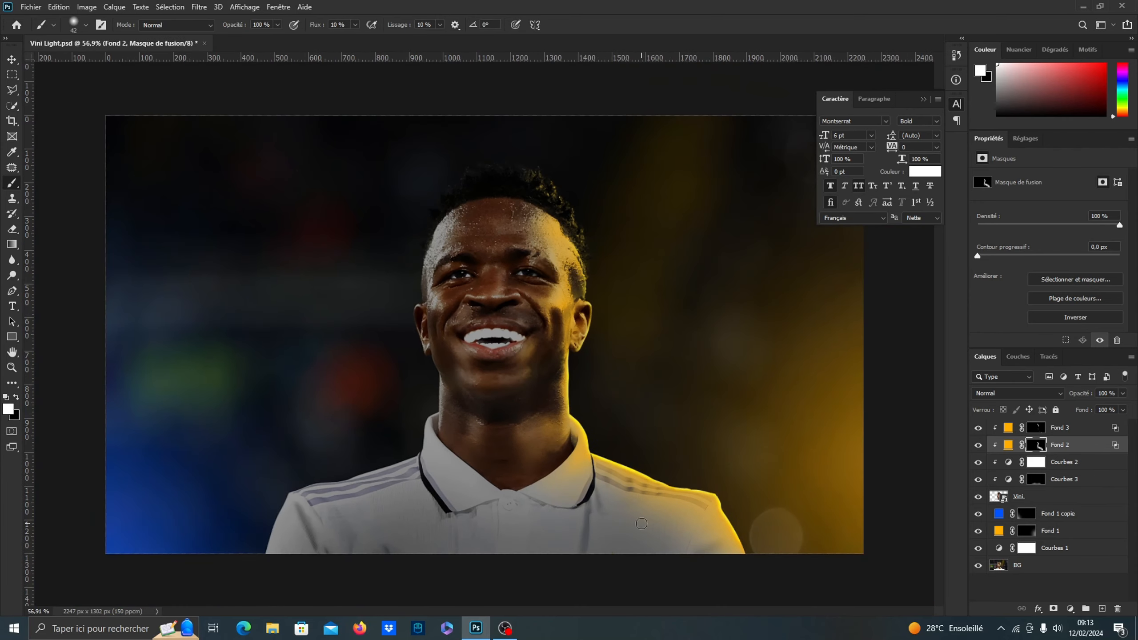
Paint thin orange fold highlights across the shoulder stripes on the Fond 2 mask and fade their lower ends with a large soft black brush
scroll(621, 499, up, 9)
drag(610, 470, 600, 473)
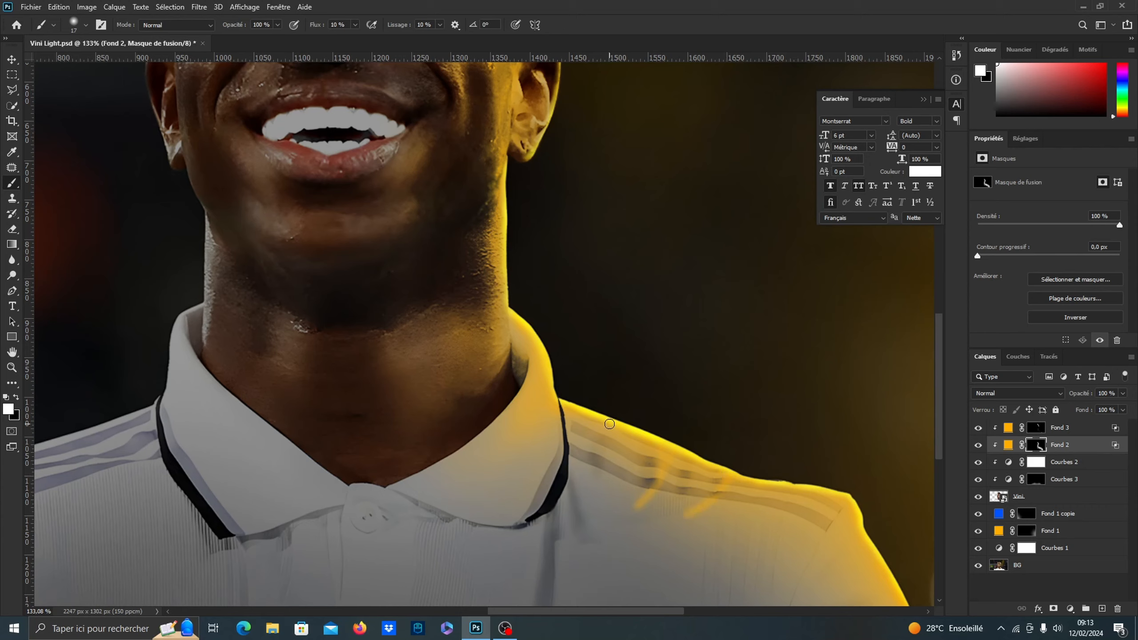
key(x)
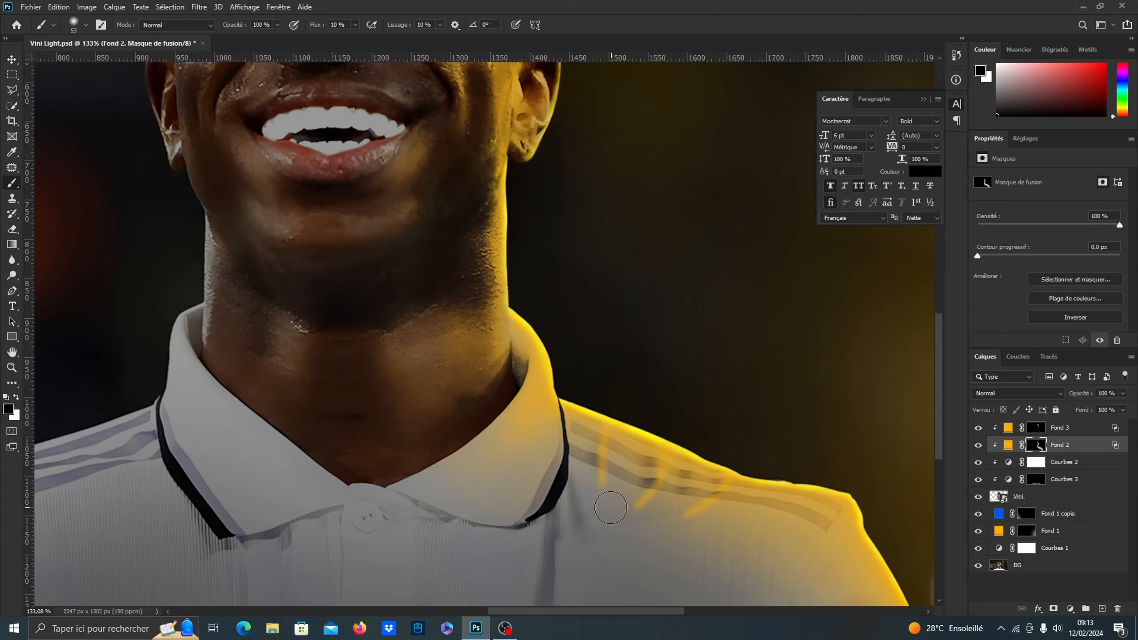
mouse_move(614, 516)
mouse_down()
mouse_move(604, 475)
mouse_move(638, 515)
mouse_move(708, 522)
mouse_move(657, 520)
mouse_move(641, 499)
mouse_move(662, 495)
mouse_up()
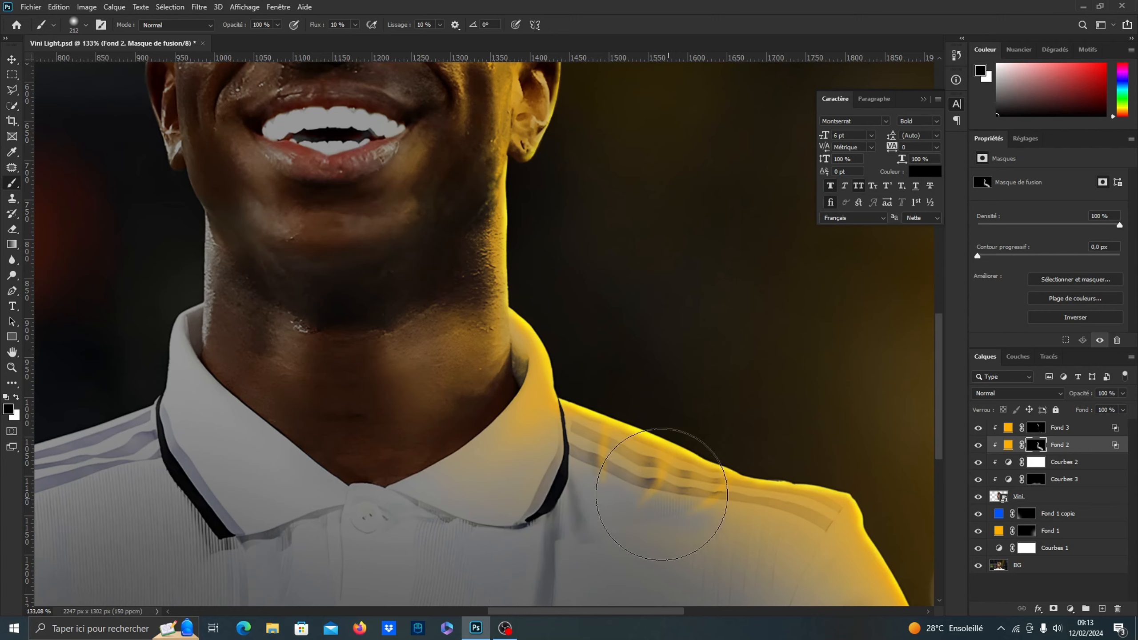
Paint soft orange light back over the collar end of the image-right shoulder stripes on the Fond 2 mask
key(x)
drag(627, 449, 631, 419)
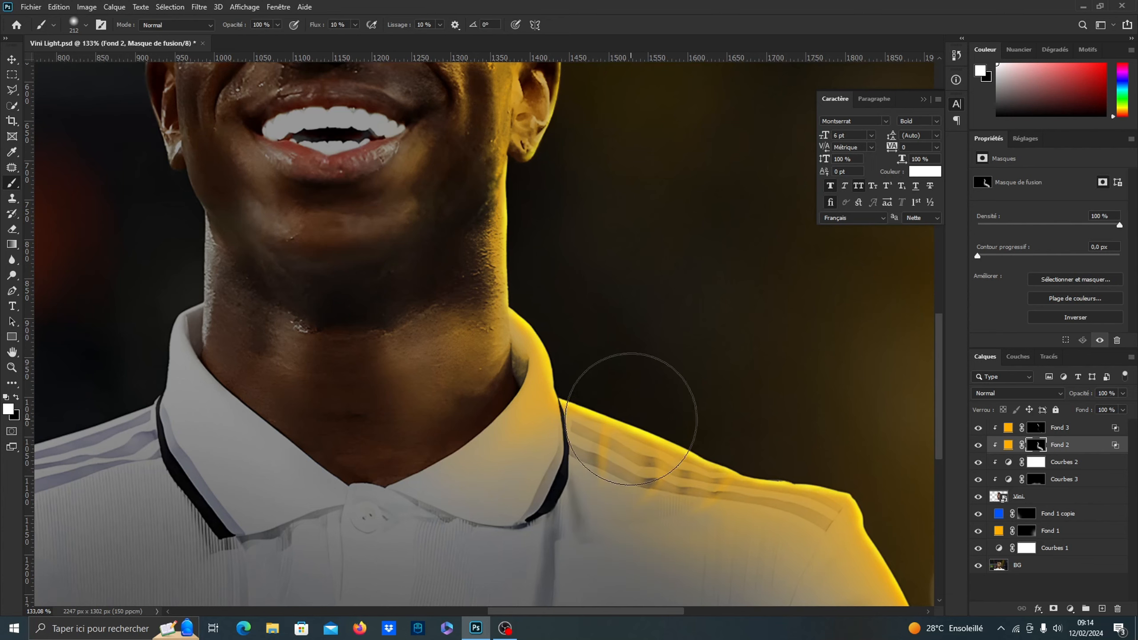
scroll(631, 419, down, 5)
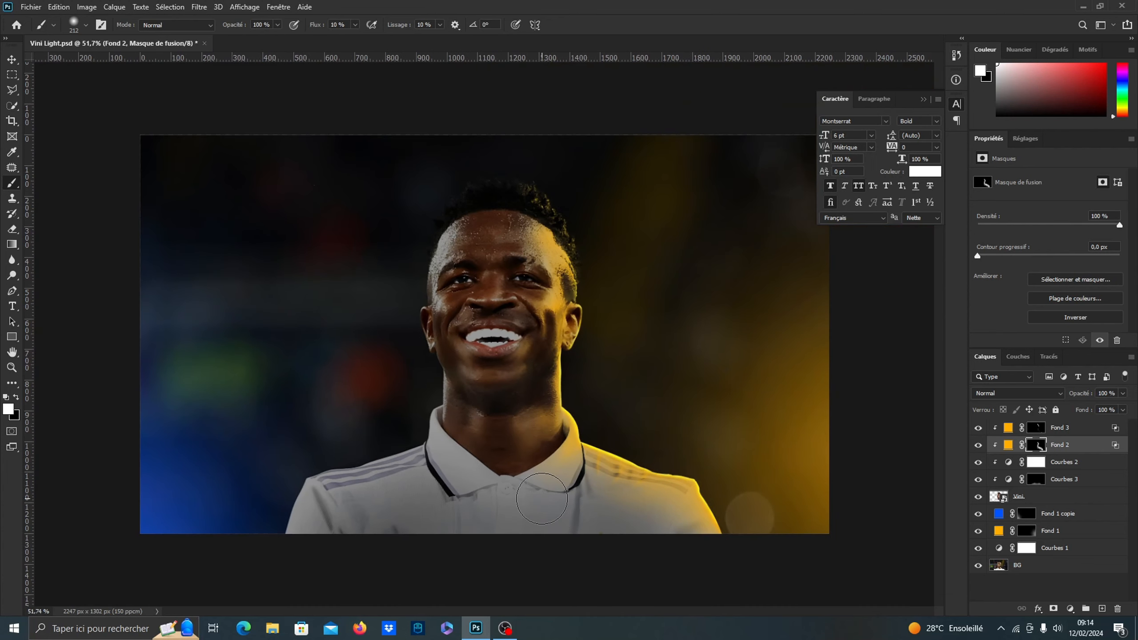
scroll(542, 499, up, 1)
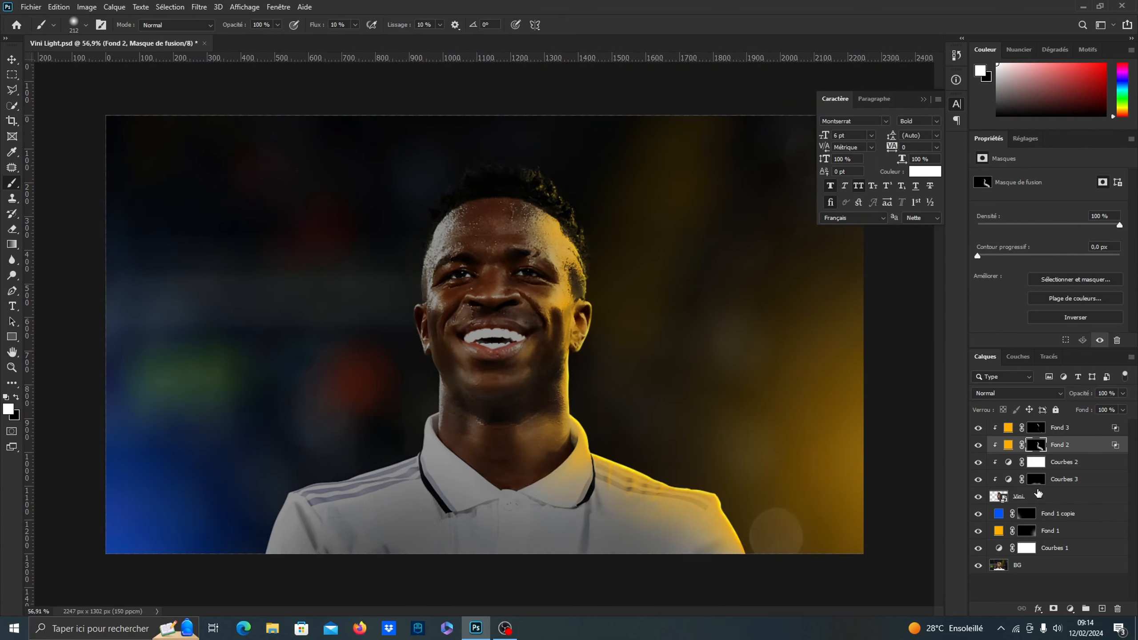
Copy the hex colour code of the Fond 1 copie blue fill, leaving its colour as it is
double_click(999, 514)
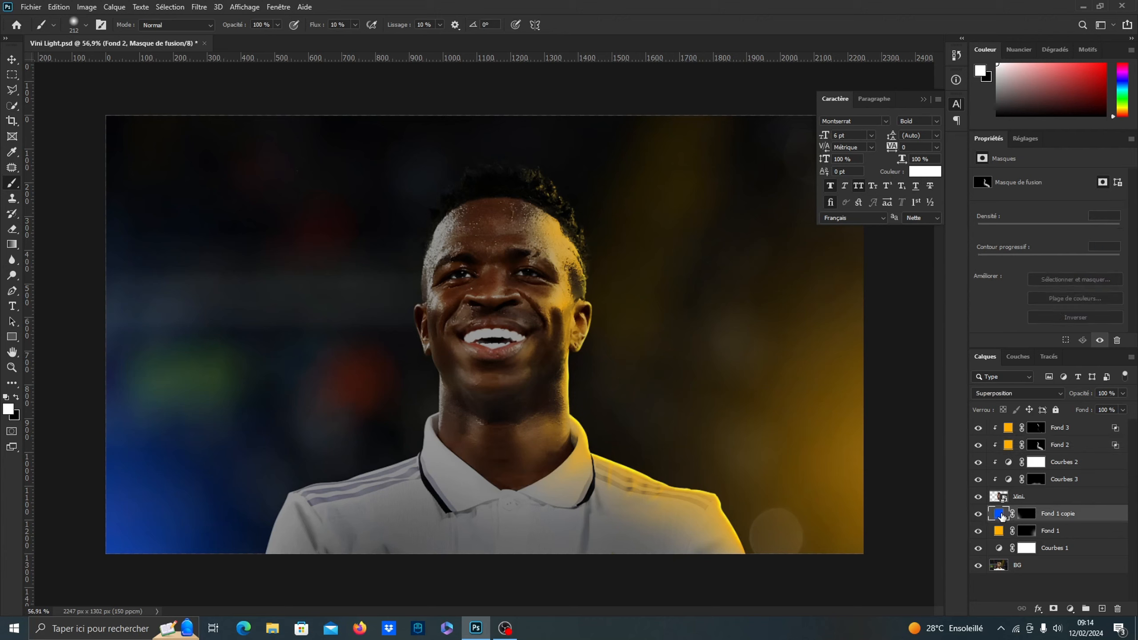
right_click(934, 363)
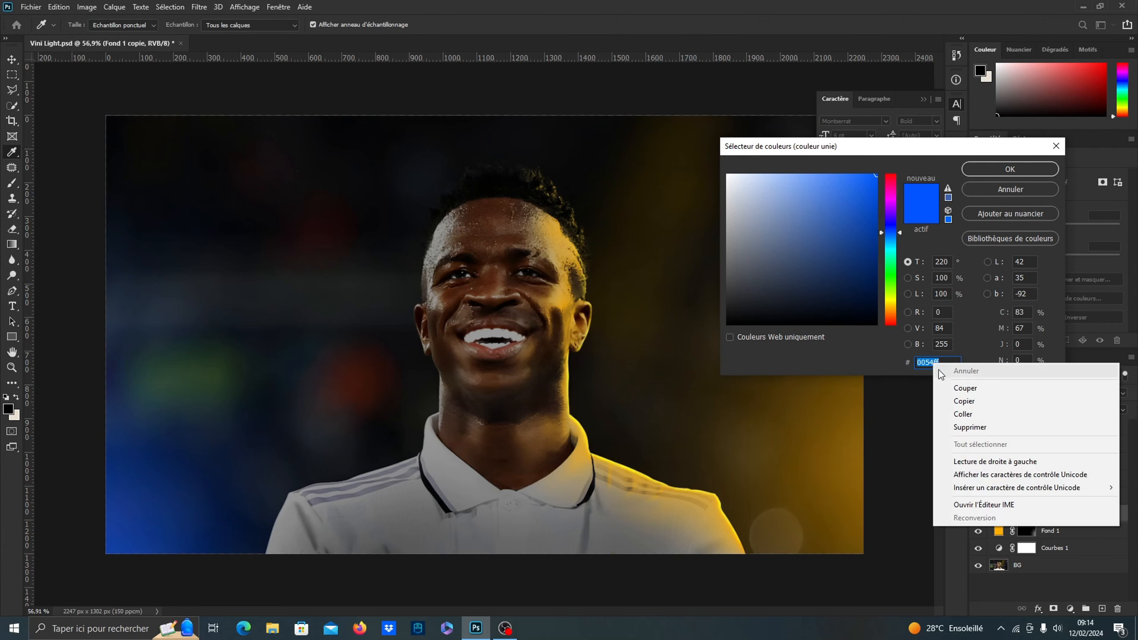
click(966, 402)
click(1010, 189)
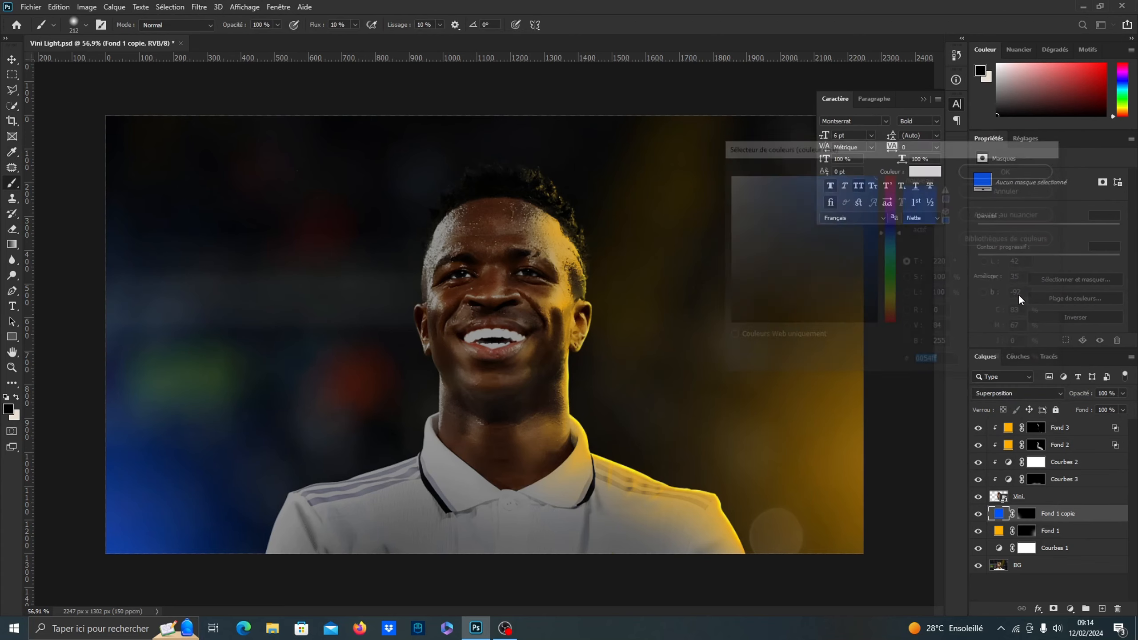
Add a solid colour fill layer above Fond 3 using the copied blue 0054ff
click(1077, 430)
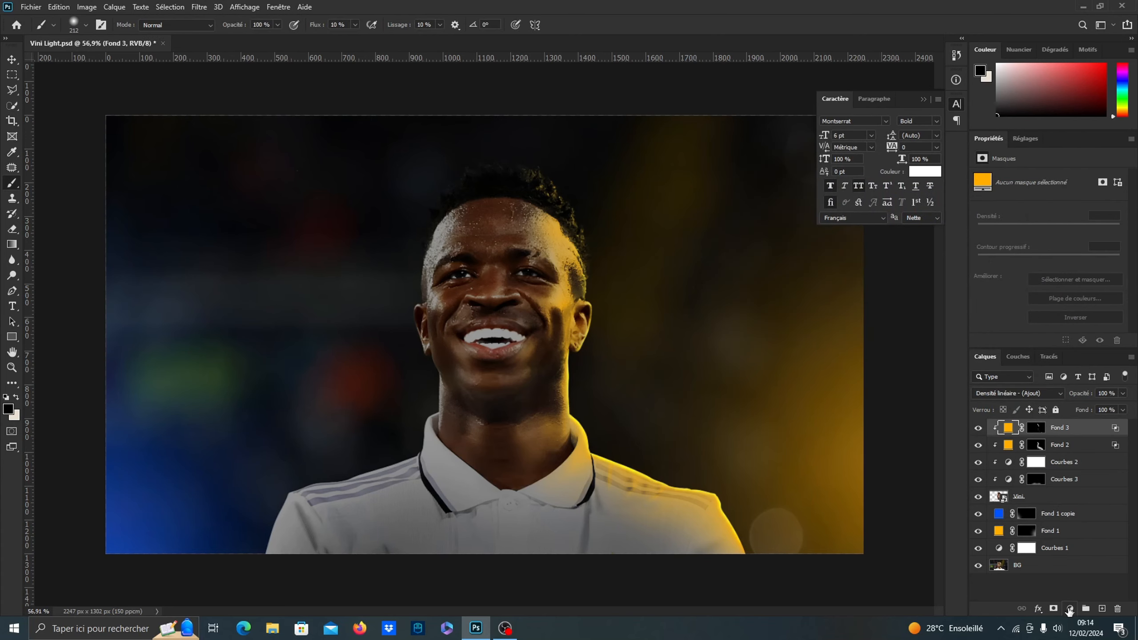
click(1070, 609)
click(1040, 405)
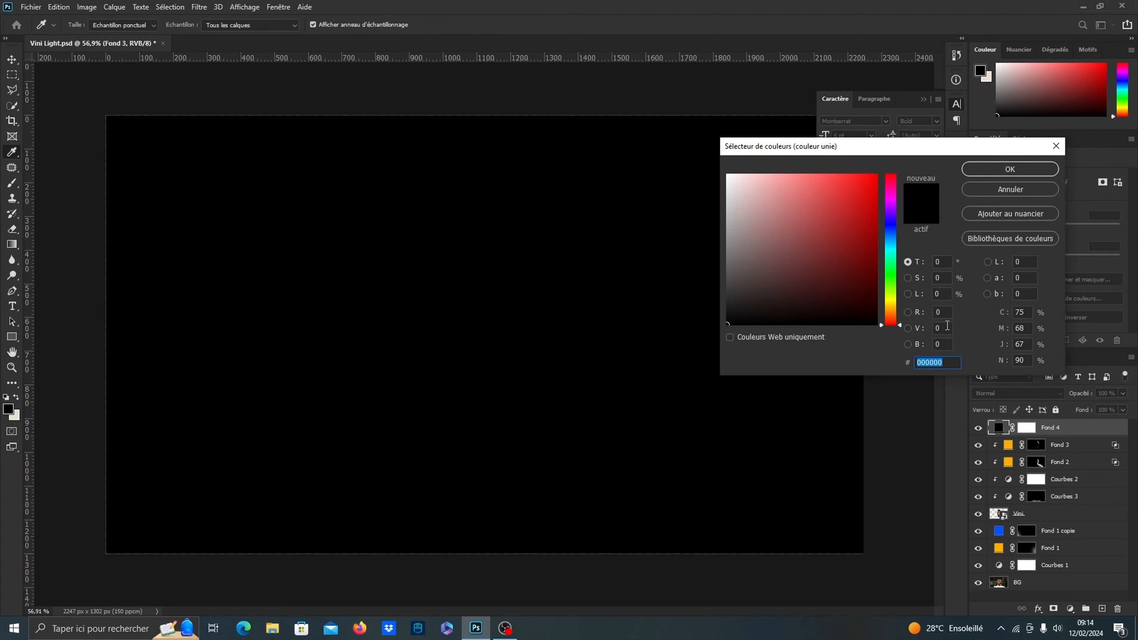
text(0054FF)
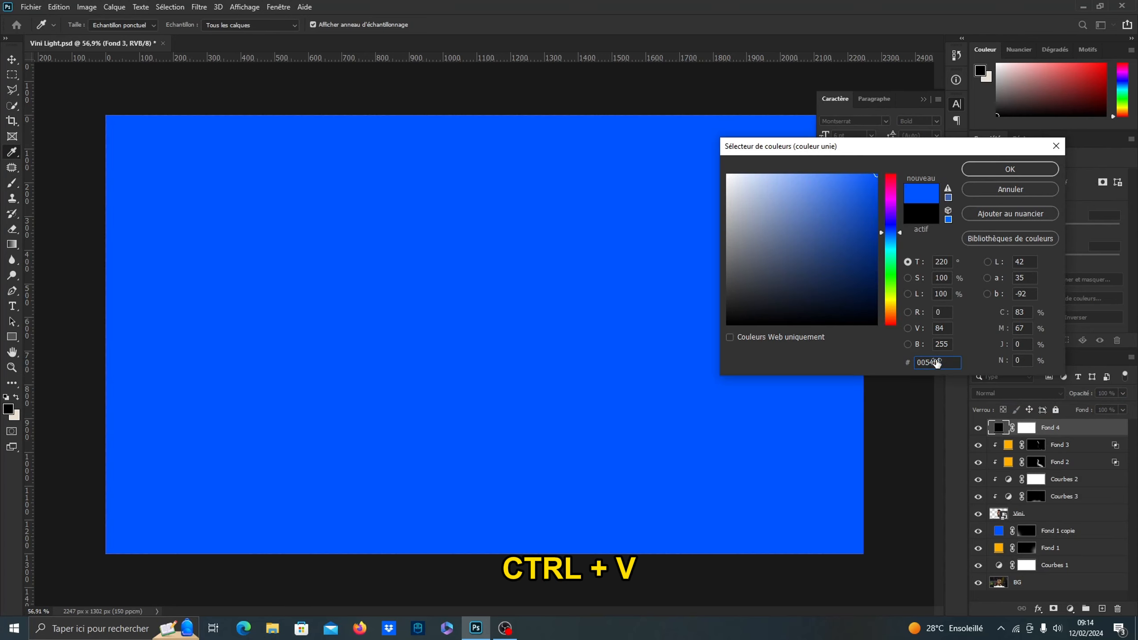
click(999, 170)
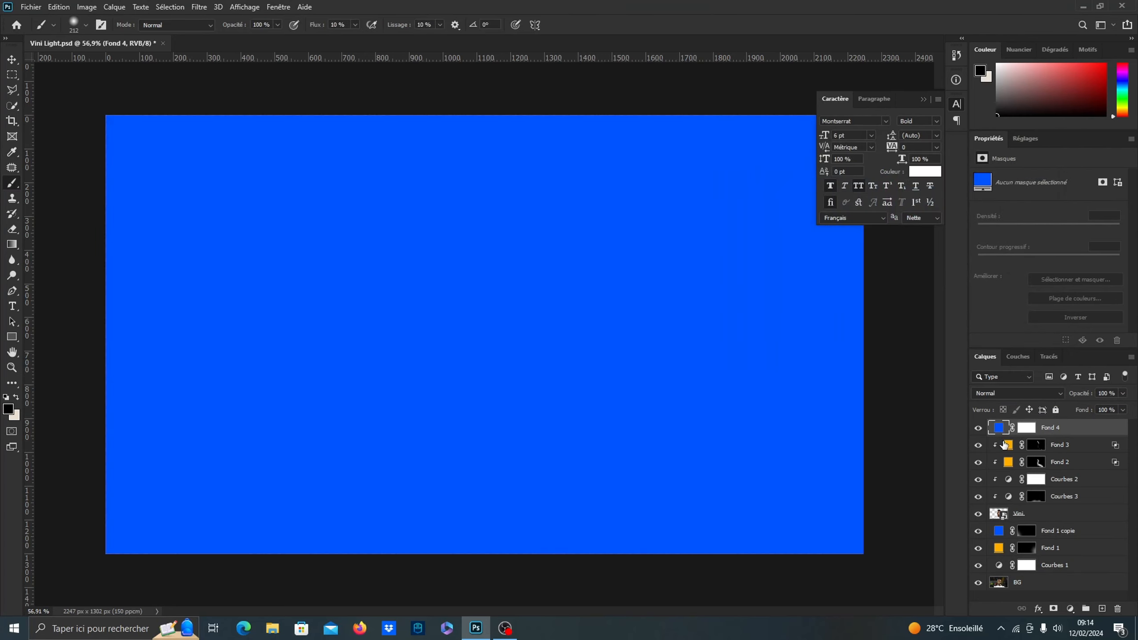
Clip the Fond 4 blue fill to the player and split its Blend If underlying-layer shadow slider to 15 / 68
alt+click(1005, 434)
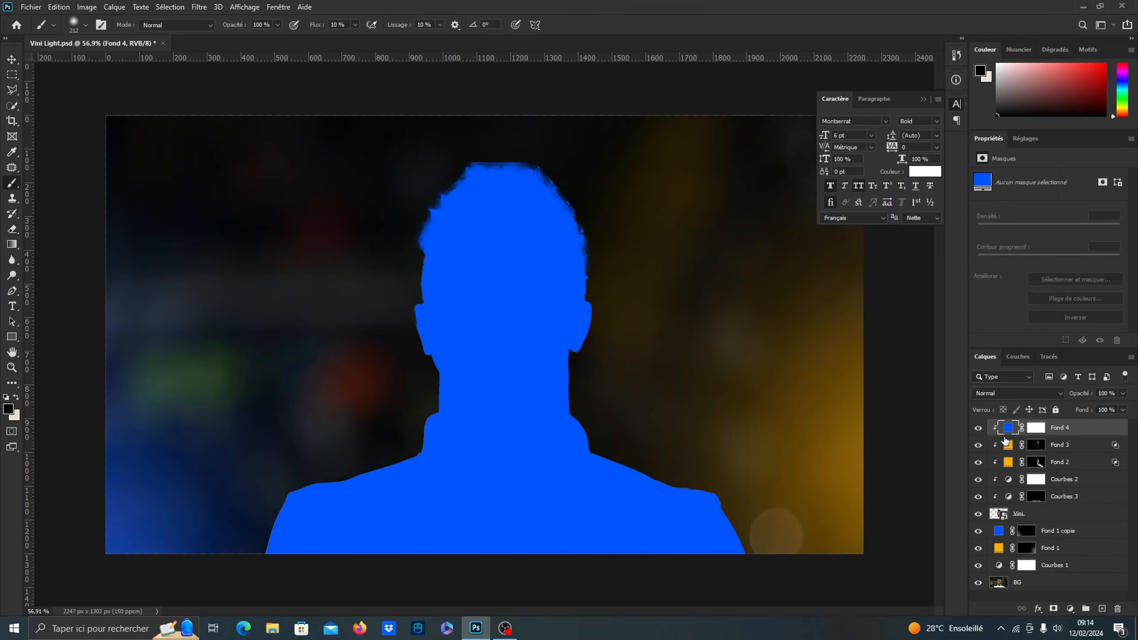
double_click(1120, 432)
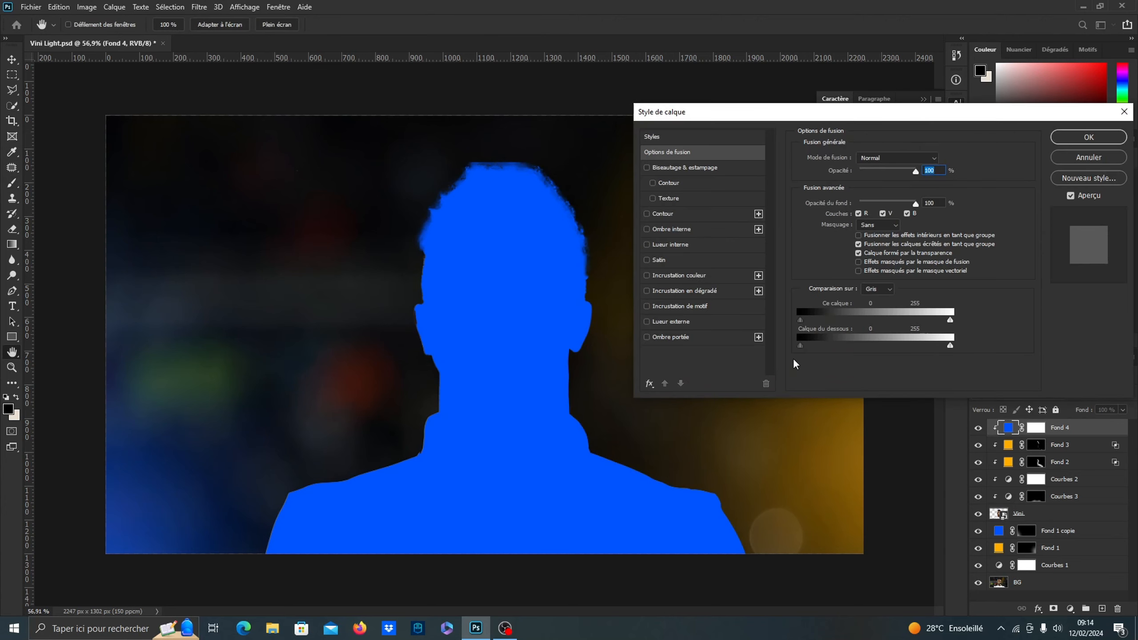
drag(801, 345, 837, 345)
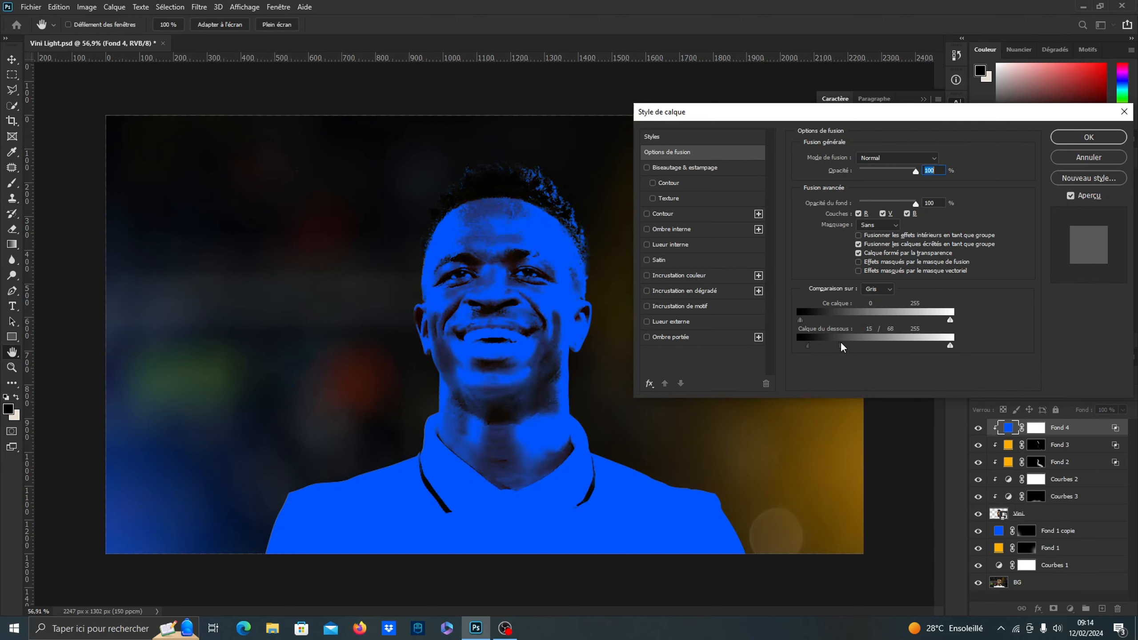
click(1089, 137)
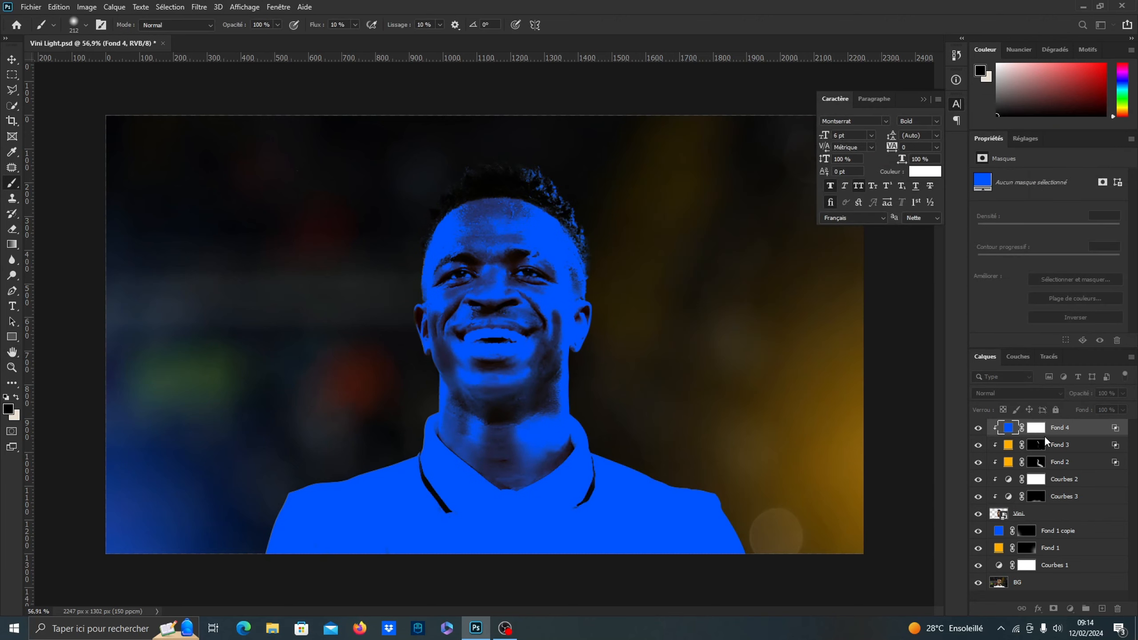
Invert the Fond 4 mask and paint soft blue light down the image-left forehead, temple and cheek
click(1037, 429)
click(1080, 318)
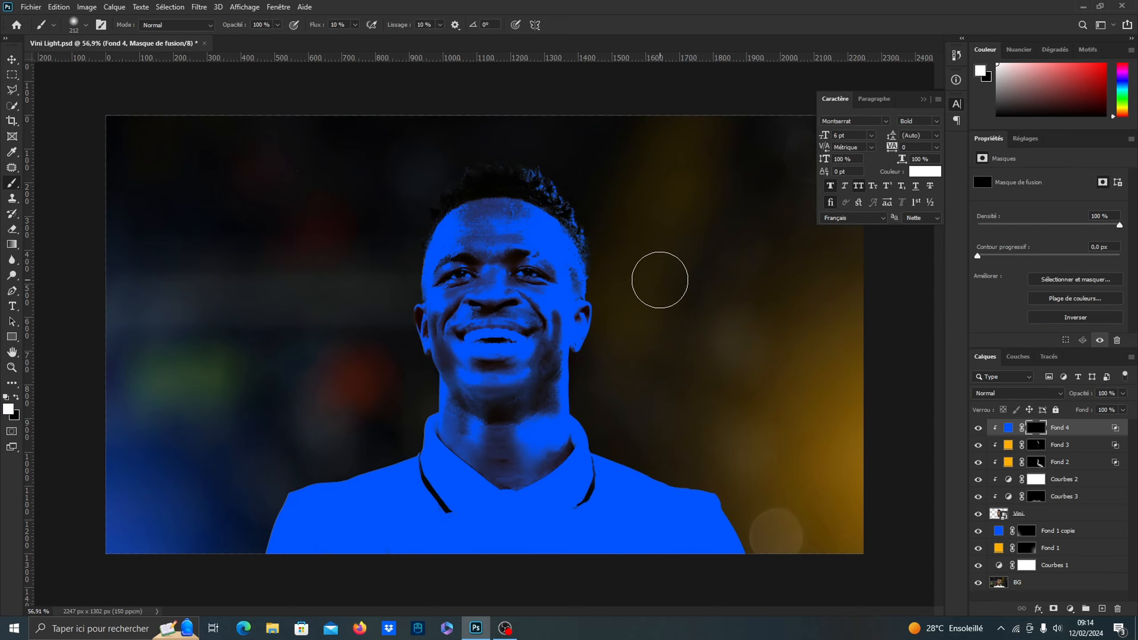
scroll(418, 233, up, 5)
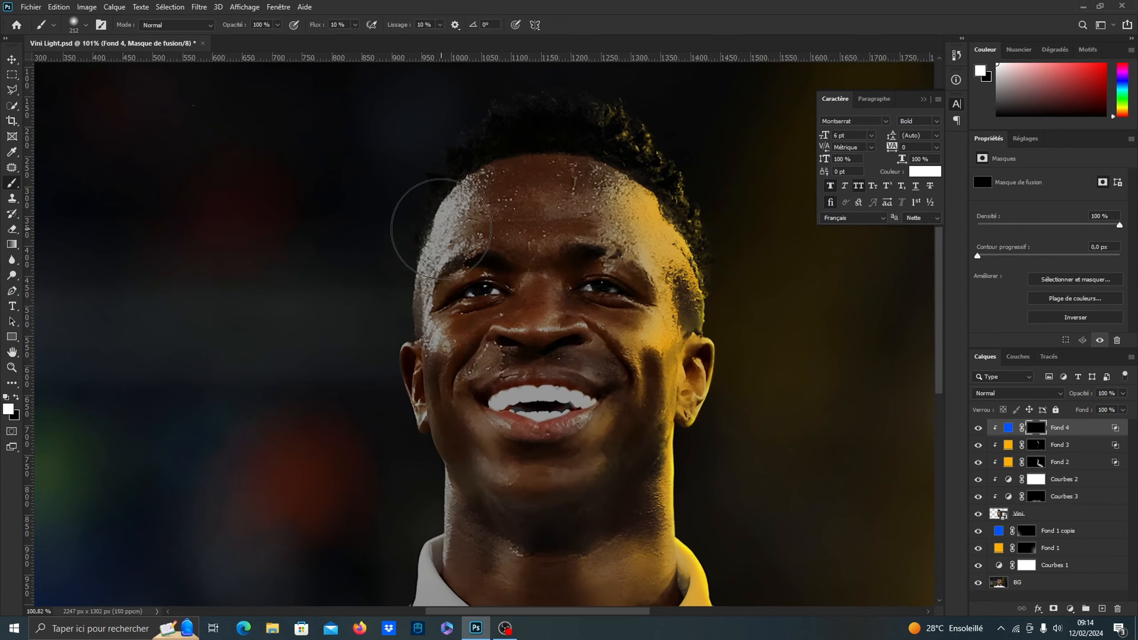
mouse_move(436, 159)
mouse_down()
mouse_move(470, 104)
mouse_move(450, 177)
mouse_move(484, 186)
mouse_up()
mouse_move(430, 234)
mouse_down()
mouse_move(421, 280)
mouse_move(397, 282)
mouse_move(399, 305)
mouse_move(439, 344)
mouse_move(432, 410)
mouse_move(468, 480)
mouse_up()
Strengthen the blue light along the image-left temple, ear, jaw and neck edge, reducing the brush to 75 px
alt+right_click(440, 344)
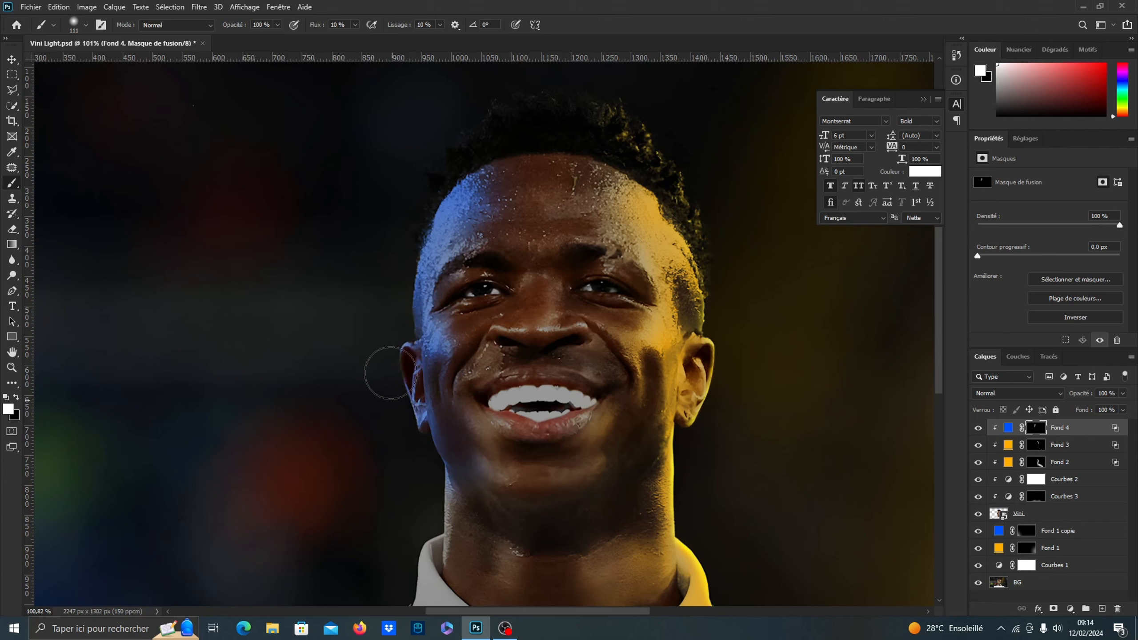
alt+right_click(408, 300)
mouse_move(414, 256)
mouse_down()
mouse_move(407, 331)
mouse_move(412, 258)
mouse_move(399, 277)
mouse_move(439, 190)
mouse_move(436, 204)
mouse_move(464, 179)
mouse_move(429, 200)
mouse_move(417, 224)
mouse_move(395, 310)
mouse_move(418, 351)
mouse_move(473, 186)
mouse_move(430, 258)
mouse_move(432, 239)
mouse_move(430, 314)
mouse_up()
scroll(432, 425, down, 3)
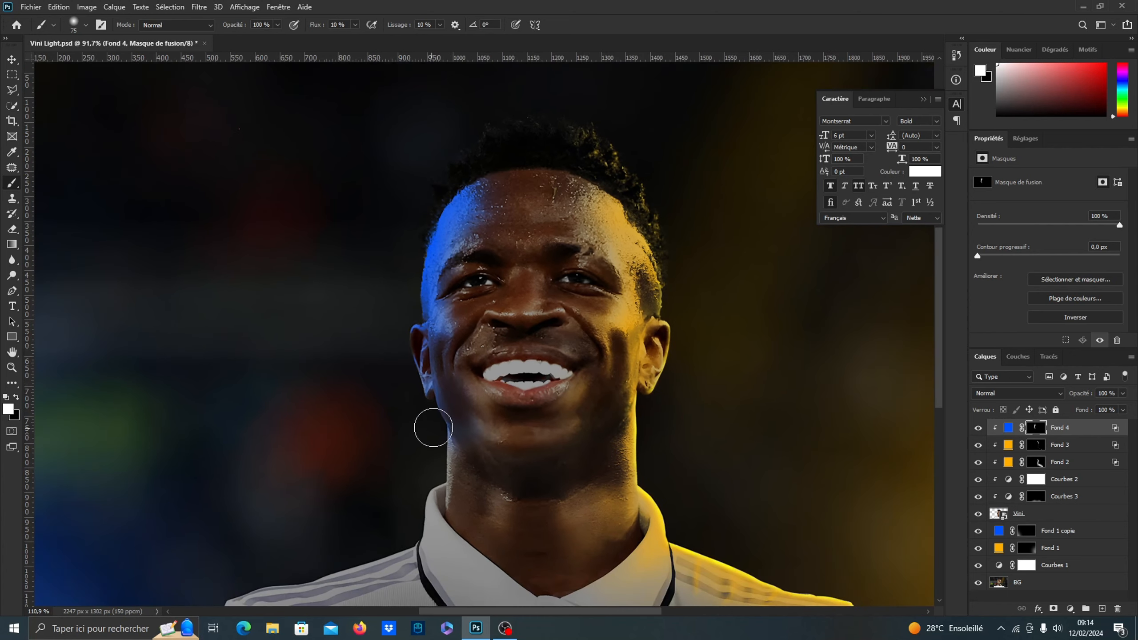
scroll(447, 298, up, 5)
mouse_move(399, 279)
mouse_down()
mouse_move(437, 358)
mouse_move(446, 252)
mouse_move(475, 412)
mouse_move(444, 533)
mouse_move(441, 501)
mouse_up()
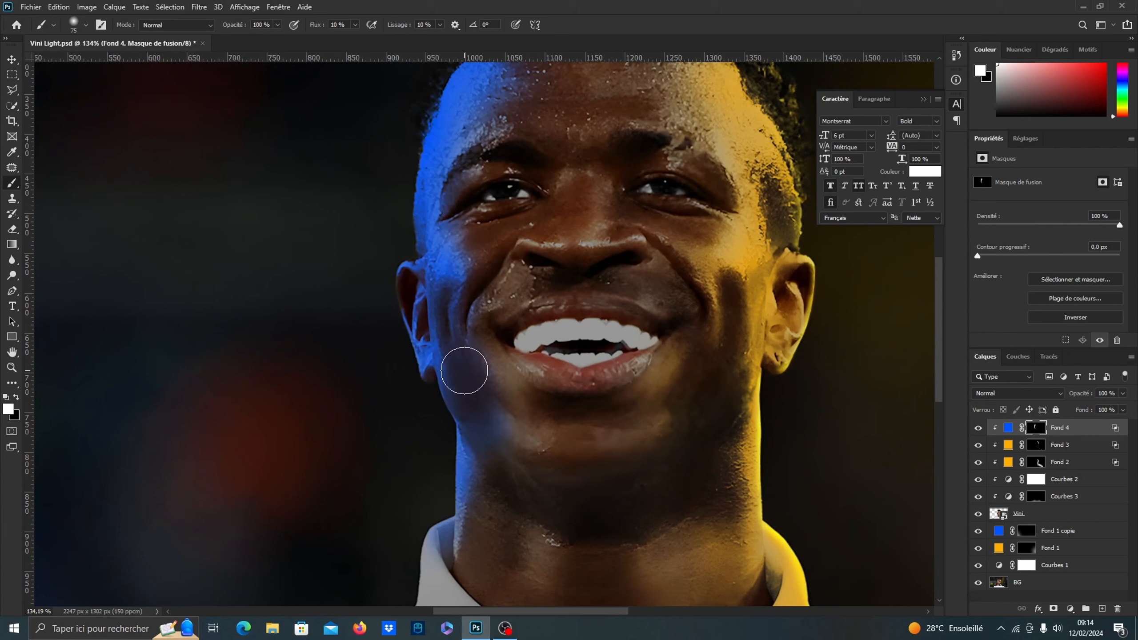
Paint blue light on the image-left side of the nose with a 32 px brush on the Fond 4 mask
key(bracketleft)
key(bracketleft)
key(bracketleft)
alt+drag(549, 226, 542, 226)
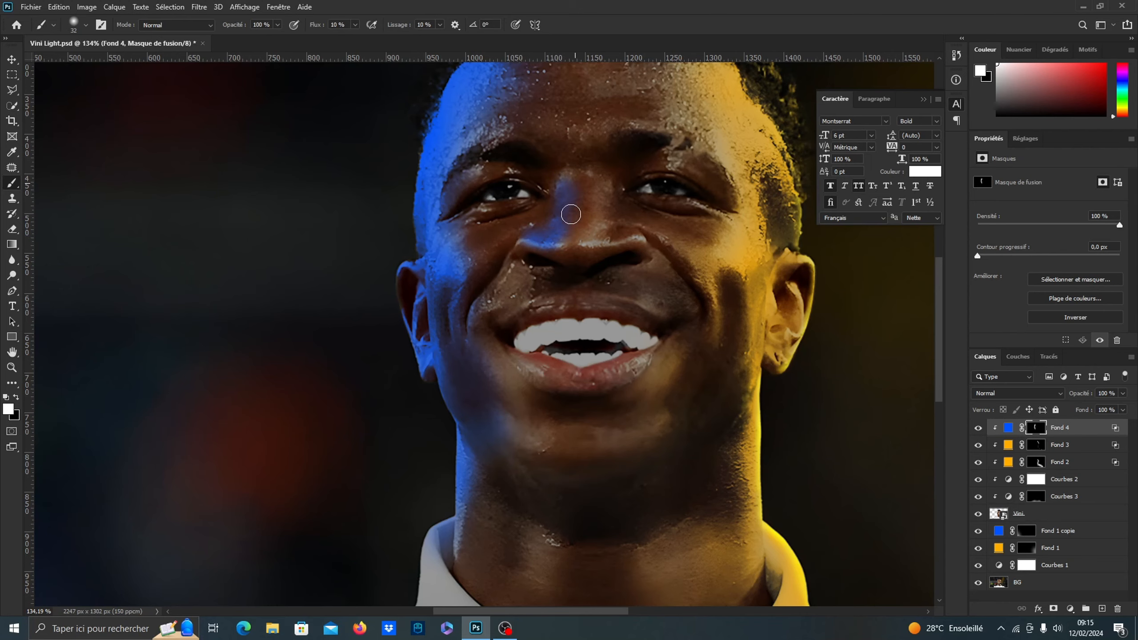
Soften the blue light on the nose bridge and nostril with a 51 px black brush on the Fond 4 mask
key(x)
alt+drag(578, 206, 581, 206)
mouse_move(579, 155)
mouse_down()
mouse_move(581, 192)
mouse_move(556, 247)
mouse_up()
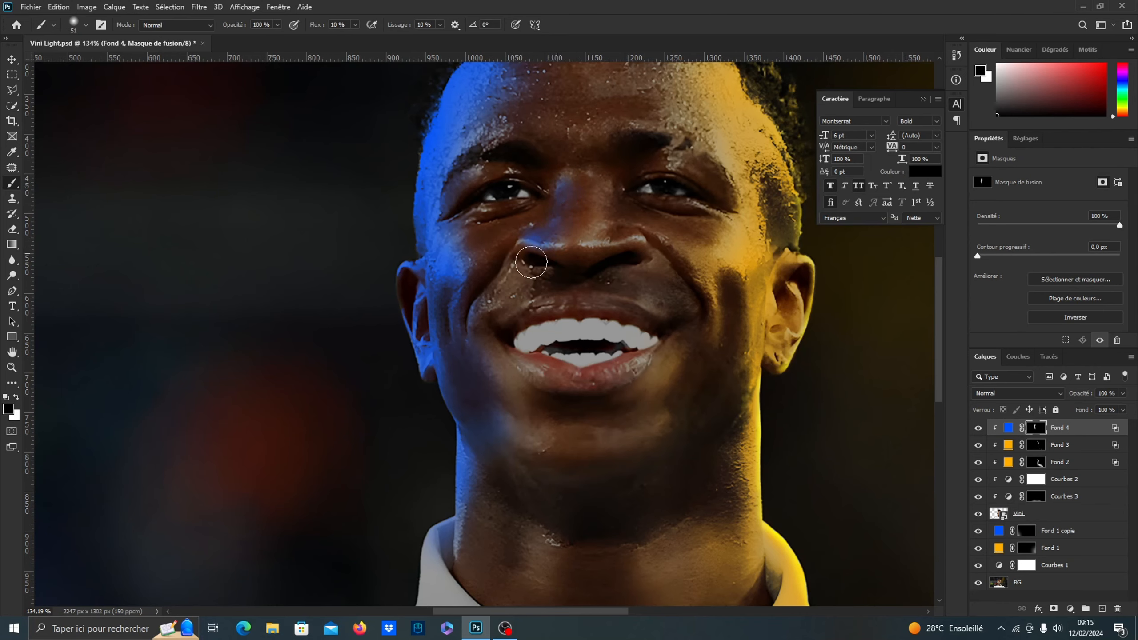
scroll(536, 255, down, 4)
scroll(472, 389, up, 1)
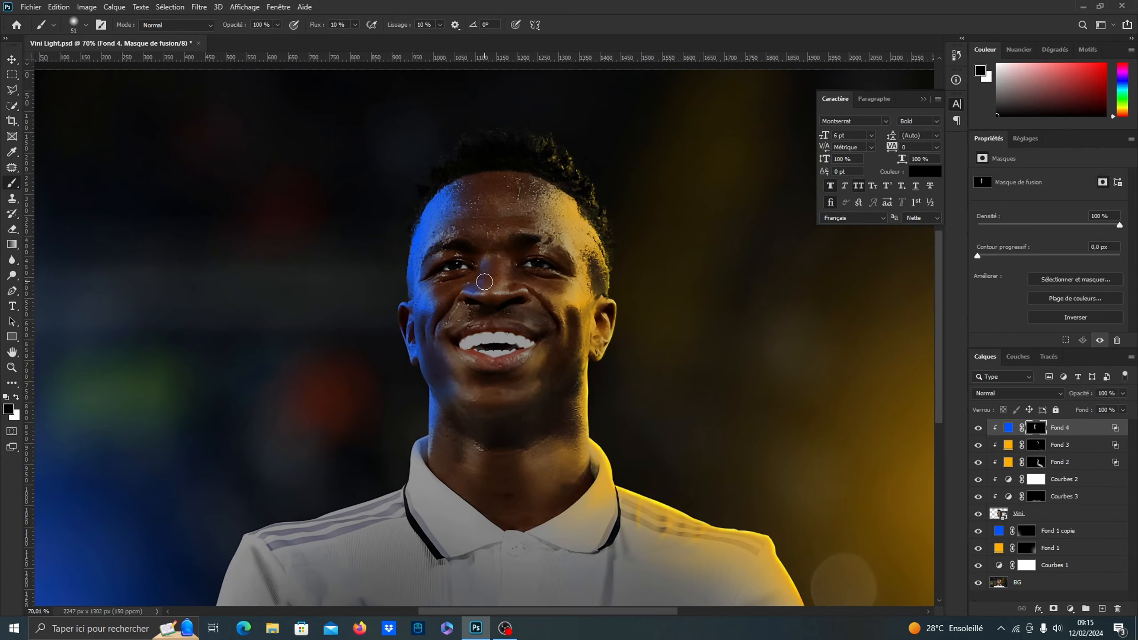
key(x)
key(x)
scroll(480, 305, down, 2)
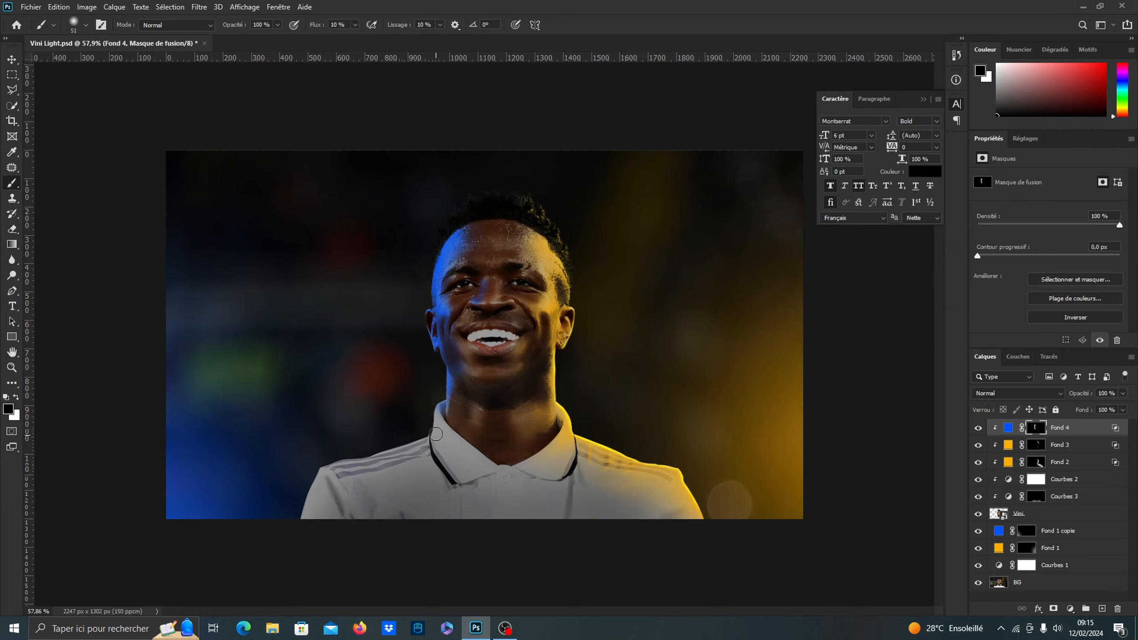
Paint a blue rim in white along the outer edge of the image-left collar on the Fond 4 mask
scroll(445, 438, up, 5)
scroll(445, 437, up, 2)
key(x)
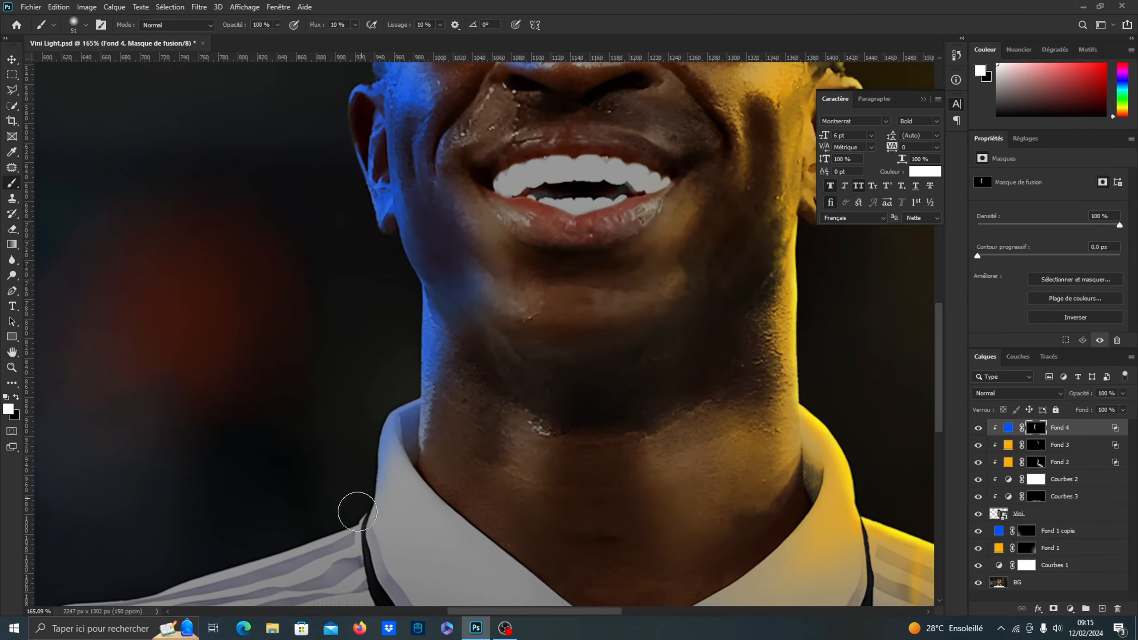
mouse_move(366, 420)
mouse_down()
mouse_move(350, 521)
mouse_move(383, 414)
mouse_move(365, 503)
mouse_move(341, 524)
mouse_up()
Extend the blue rim along the top of the image-left shoulder and down the sleeve's outer edge
scroll(439, 399, down, 6)
scroll(226, 532, up, 2)
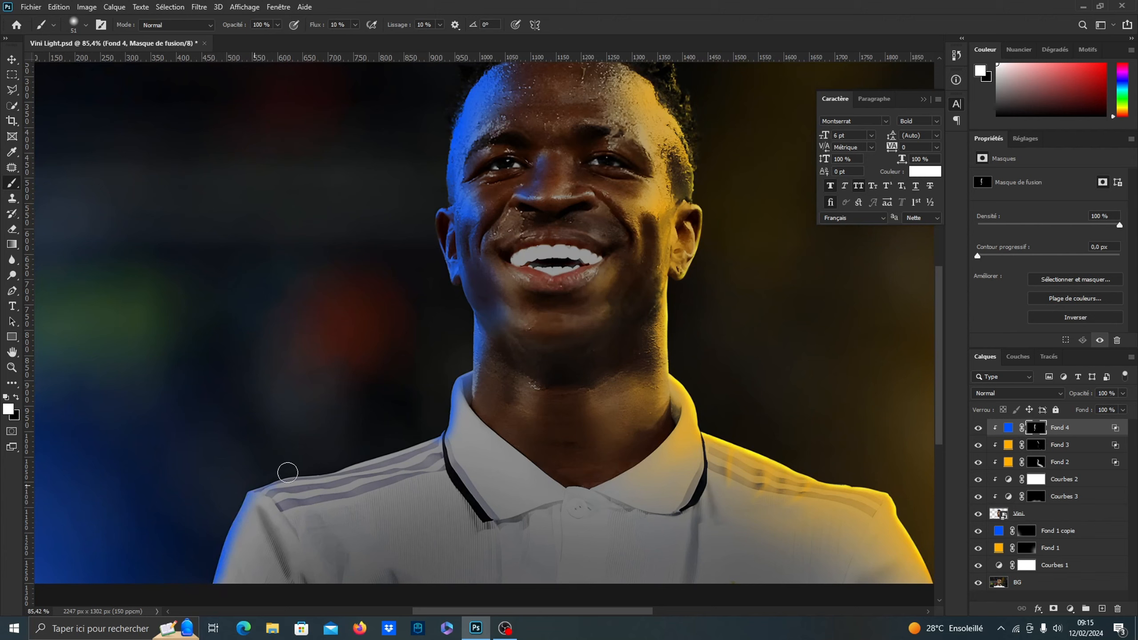
mouse_move(310, 468)
mouse_down()
mouse_move(339, 473)
mouse_move(436, 433)
mouse_move(395, 449)
mouse_up()
mouse_move(294, 480)
mouse_down()
mouse_move(264, 484)
mouse_move(208, 578)
mouse_up()
Paint a blue fold highlight below the image-left shoulder seam and fade it with a larger soft black brush
scroll(277, 515, up, 2)
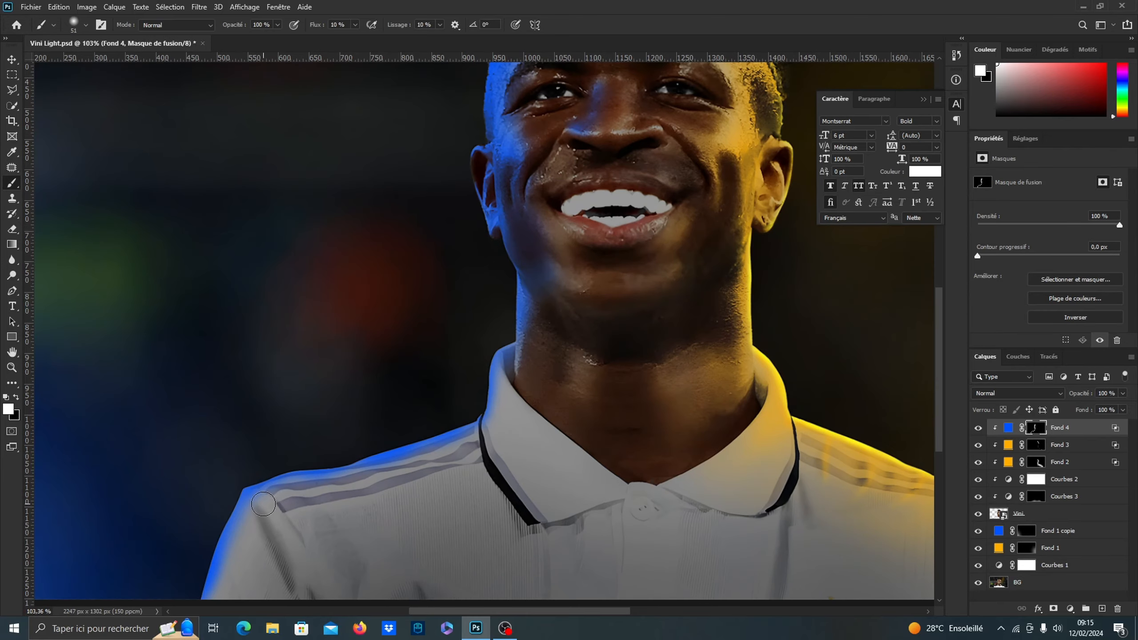
mouse_move(258, 494)
mouse_down()
mouse_move(306, 579)
mouse_move(294, 562)
mouse_move(311, 558)
mouse_move(282, 587)
mouse_move(295, 556)
mouse_move(304, 580)
mouse_move(292, 548)
mouse_up()
key(x)
drag(272, 486, 307, 476)
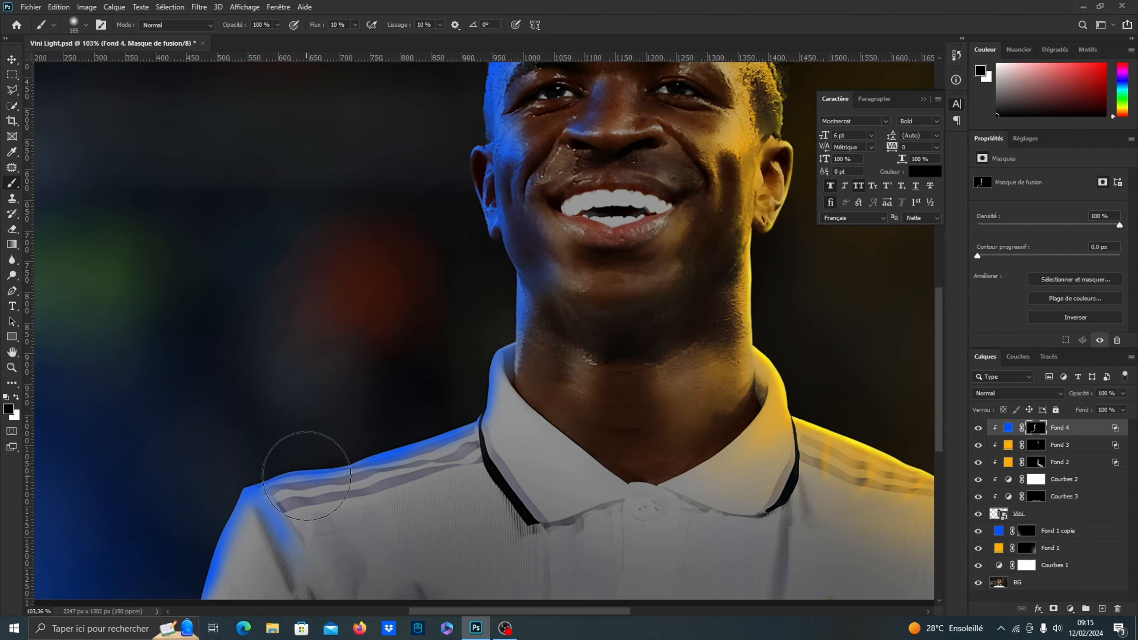
Spread soft blue light over the image-left sleeve and shoulder stripes with a large white brush on the Fond 4 mask
key(x)
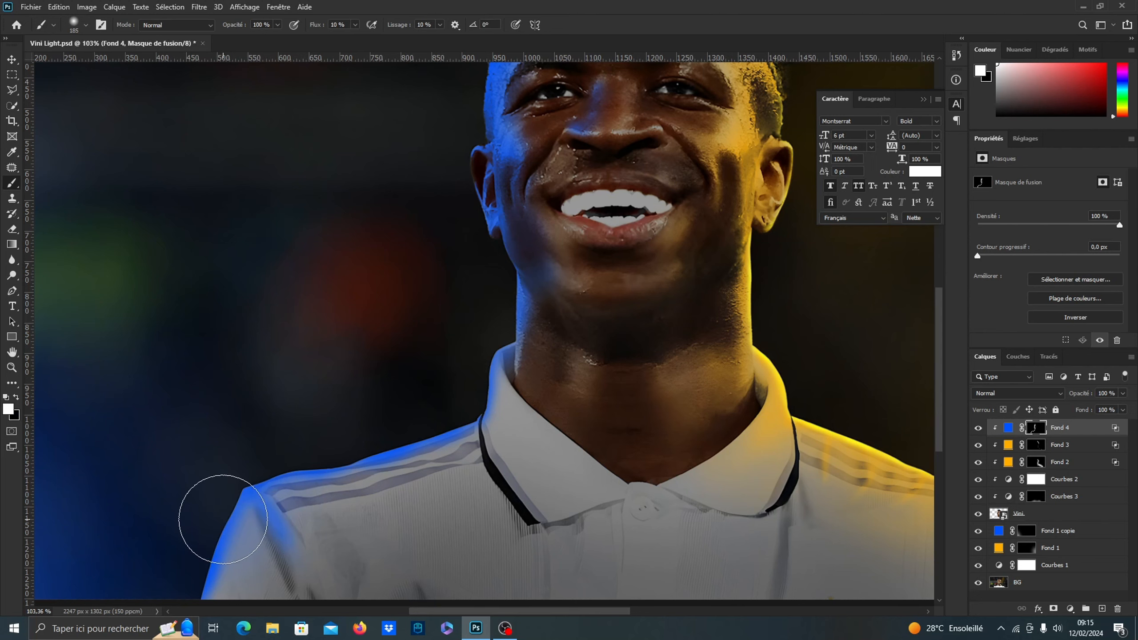
mouse_move(222, 519)
mouse_down()
mouse_move(406, 452)
mouse_move(460, 417)
mouse_move(443, 446)
mouse_move(458, 439)
mouse_move(259, 514)
mouse_move(204, 596)
mouse_move(314, 474)
mouse_up()
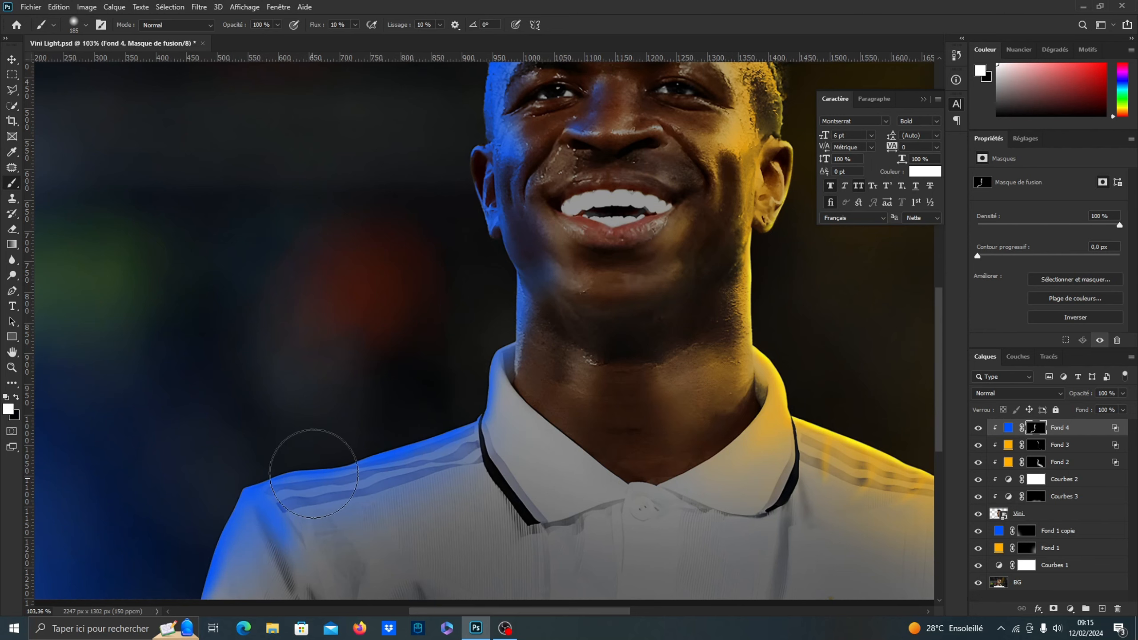
scroll(314, 474, down, 3)
key(x)
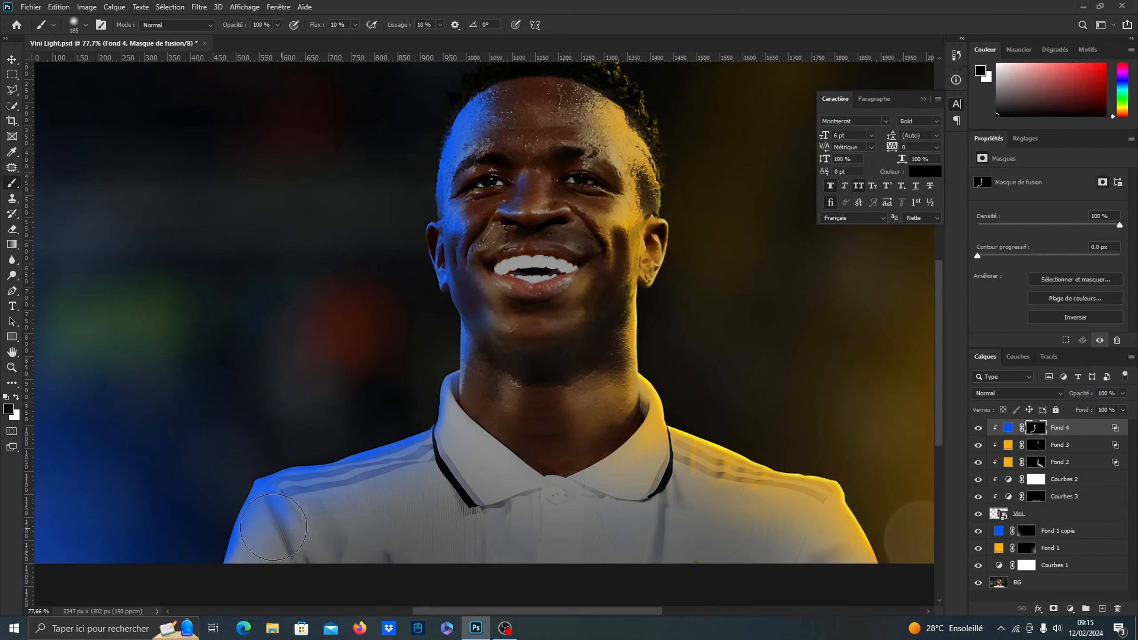
key(x)
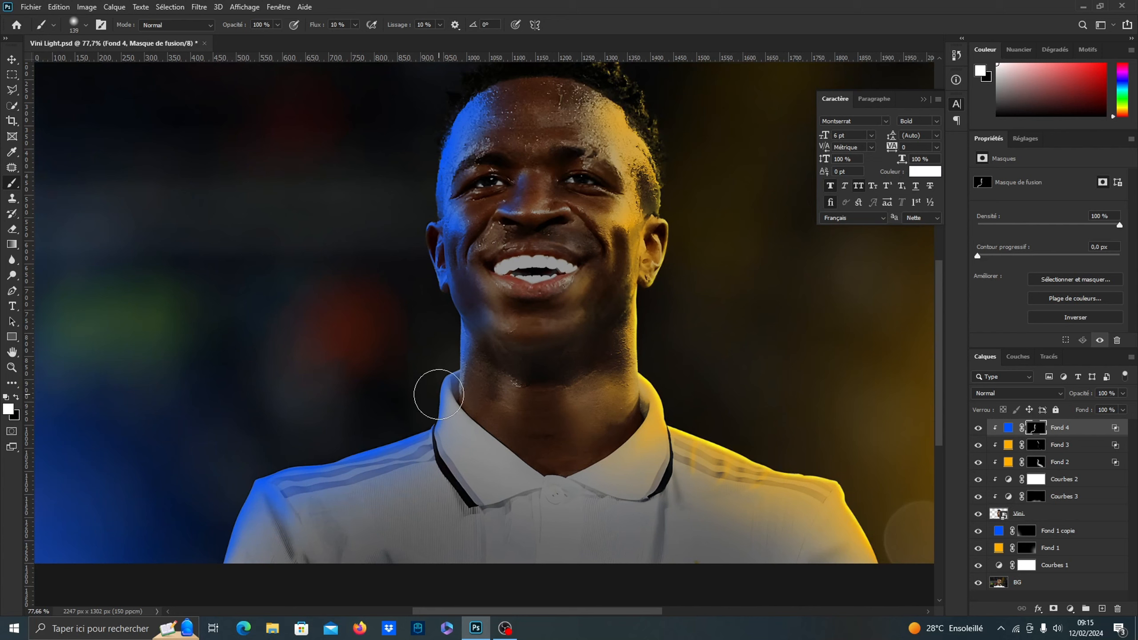
Paint soft blue light over the image-left collar flap on the Fond 4 mask with a medium soft brush
mouse_move(439, 394)
mouse_down()
mouse_move(460, 467)
mouse_move(441, 396)
mouse_move(476, 475)
mouse_move(469, 434)
mouse_move(476, 473)
mouse_up()
key(x)
key(x)
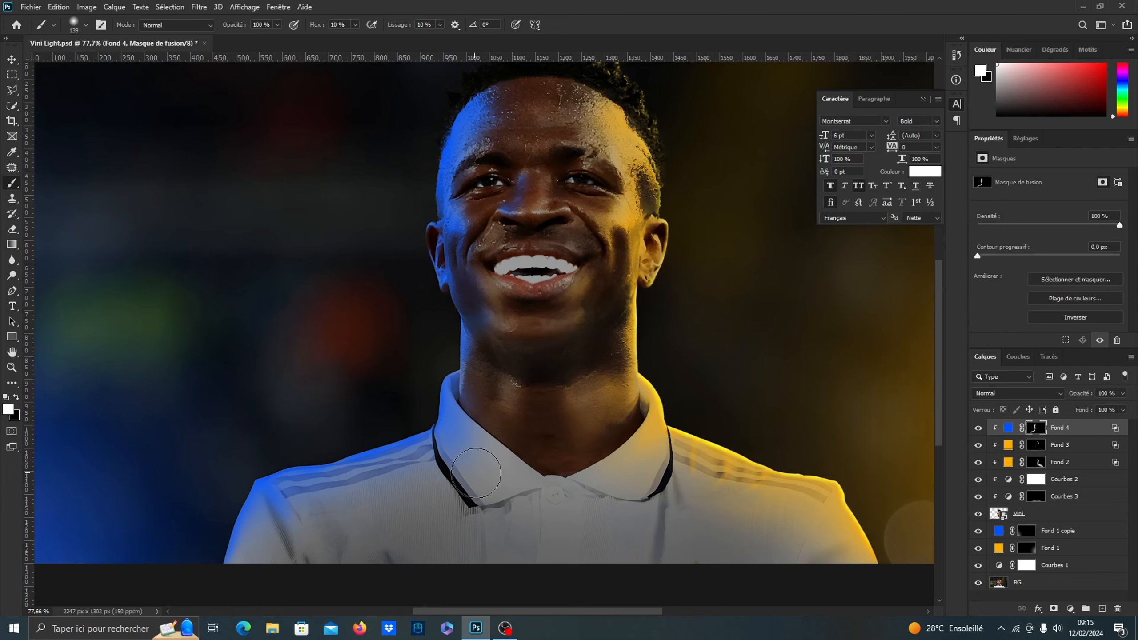
key(x)
key(x)
key(x)
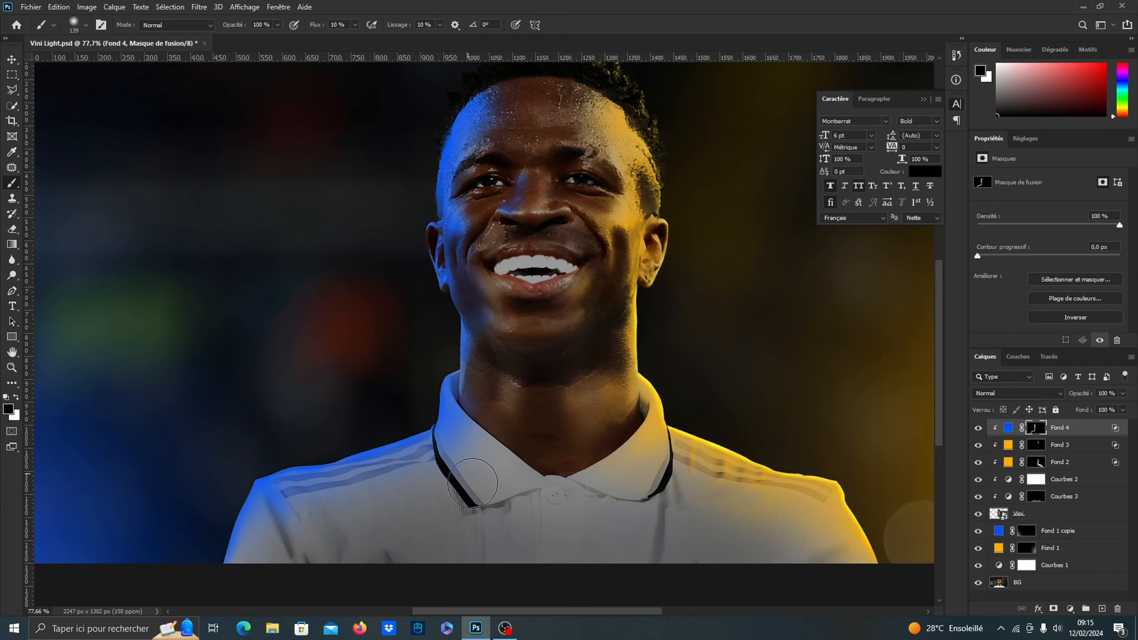
Fade the inner edge of the blue light near the image-left collar and chest with a very large soft black brush
scroll(439, 363, down, 1)
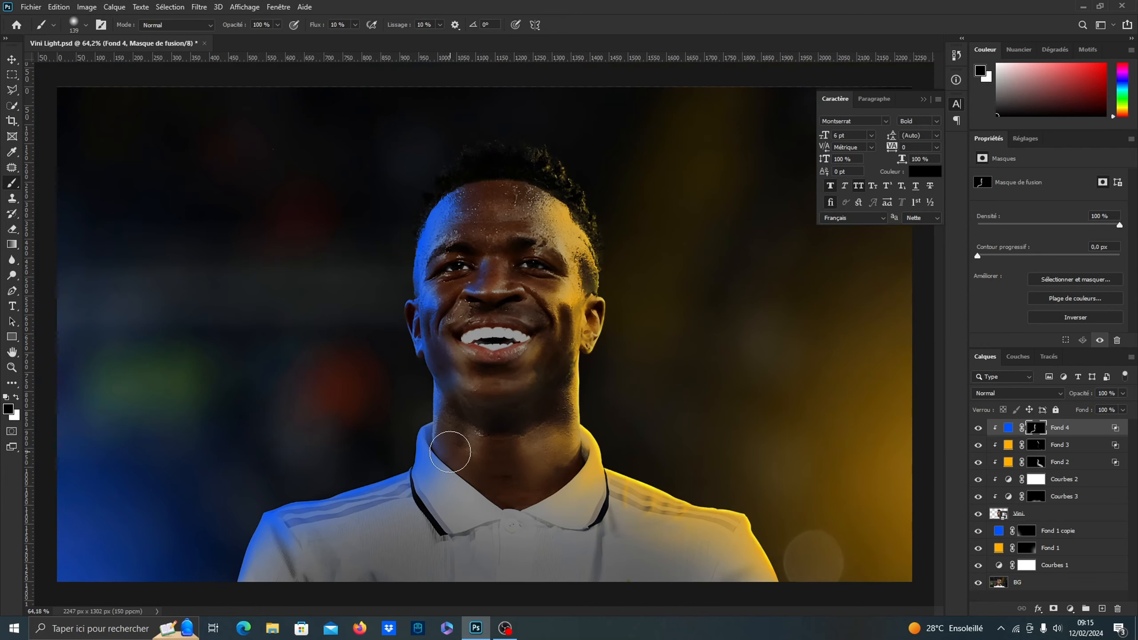
scroll(448, 466, down, 3)
scroll(417, 509, up, 2)
mouse_move(386, 495)
mouse_down()
mouse_move(439, 485)
mouse_move(277, 529)
mouse_move(462, 495)
mouse_up()
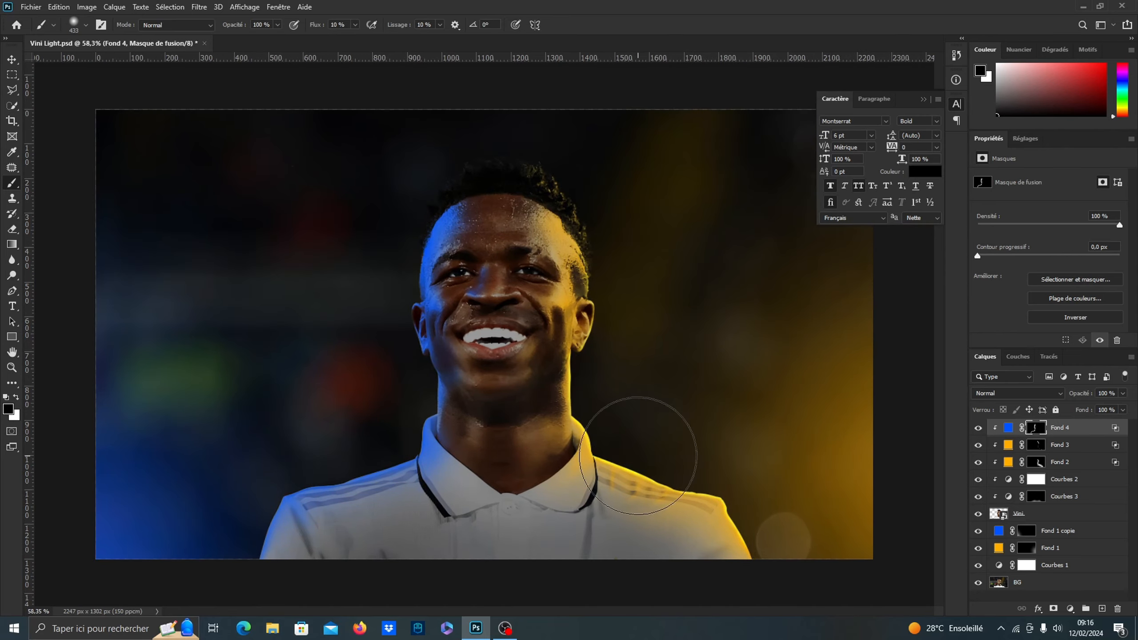
Add a solid colour fill layer in 0054ff above Fond 4 and clip it to the Vini layer
click(1070, 609)
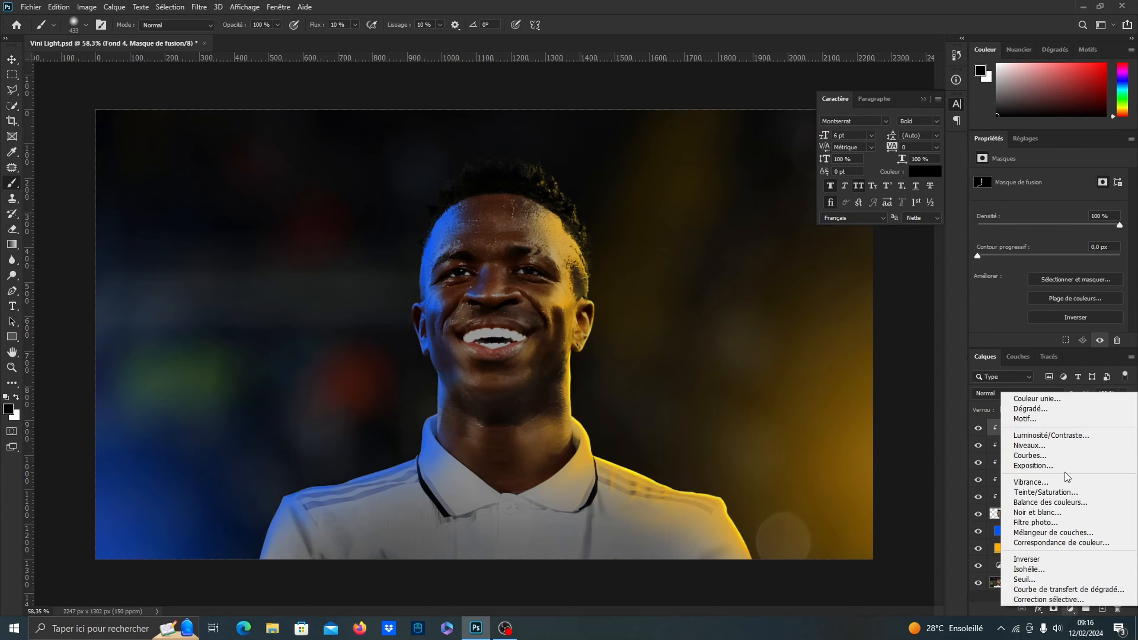
click(1051, 401)
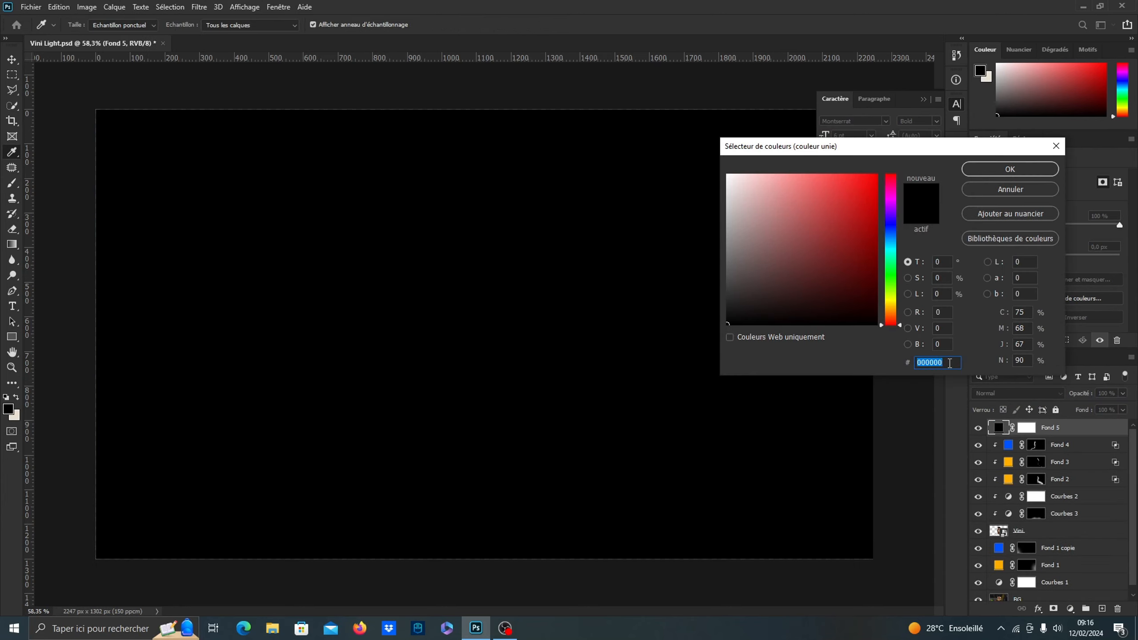
text(0054ff)
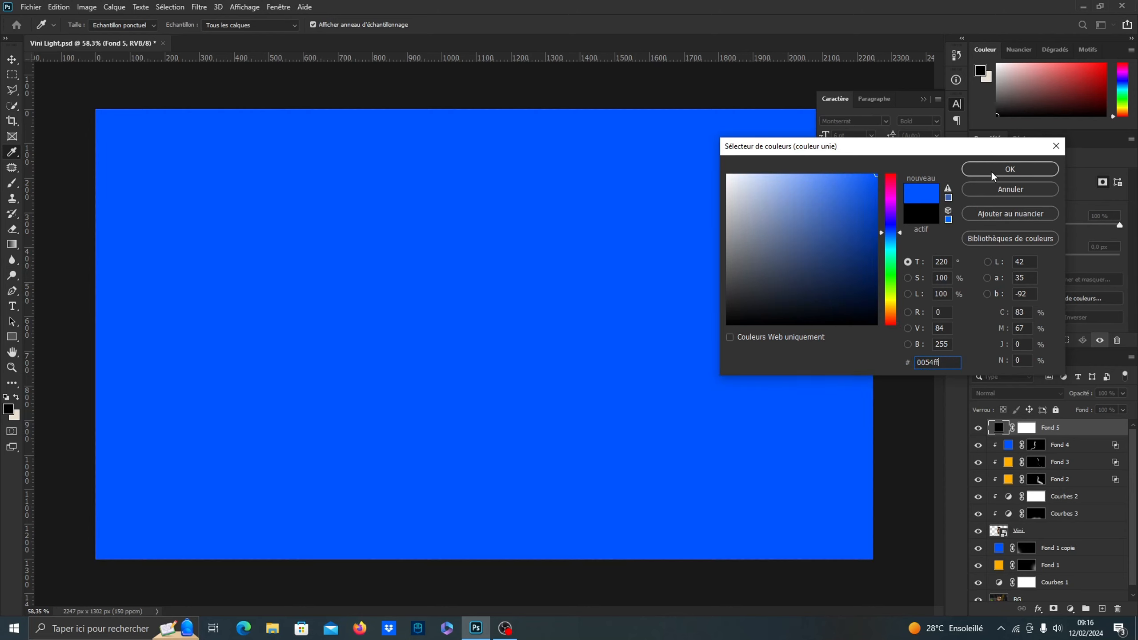
click(991, 171)
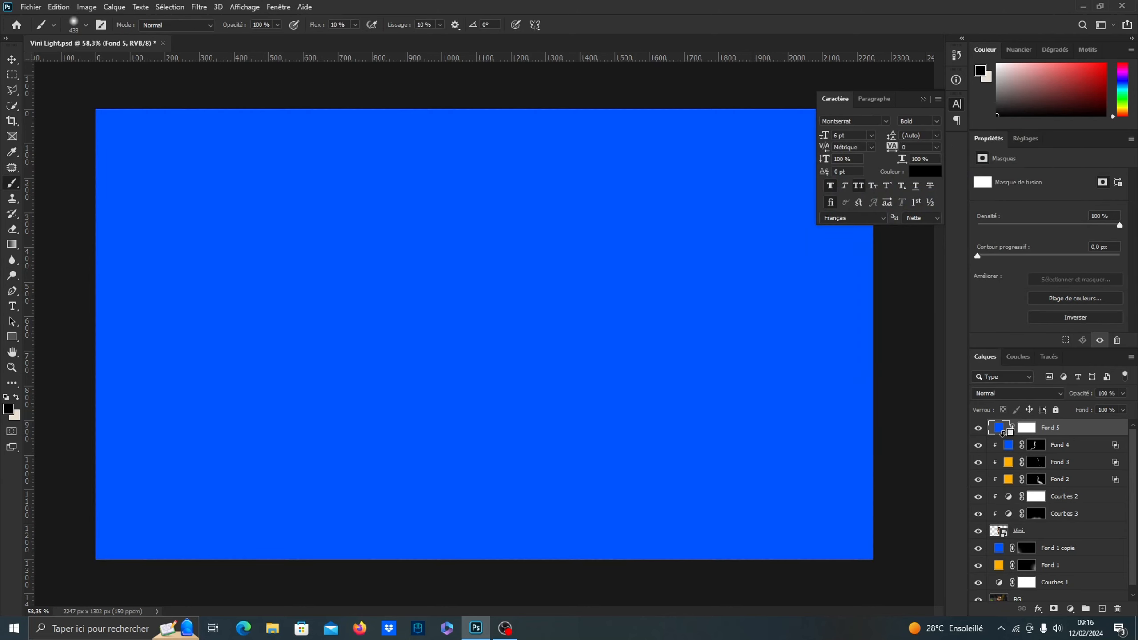
alt+click(1002, 434)
Set Fond 5 to Superposition blending and split its underlying-layer shadow threshold to 4 / 29
click(1019, 393)
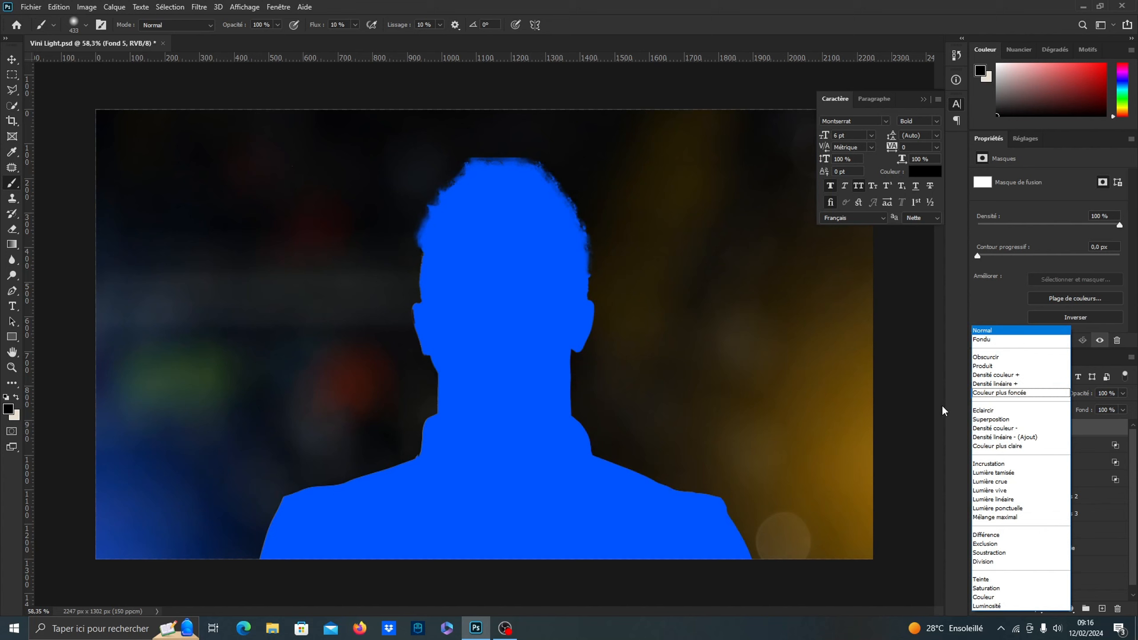
click(977, 421)
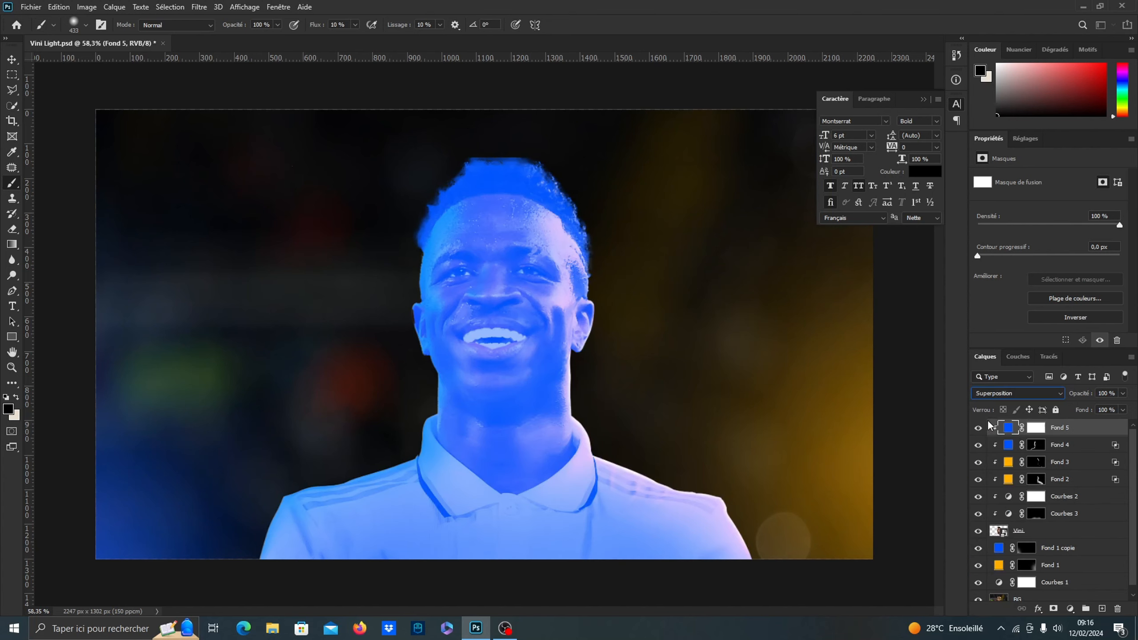
double_click(1118, 430)
mouse_move(803, 347)
mouse_down()
mouse_move(815, 343)
mouse_move(802, 344)
mouse_up()
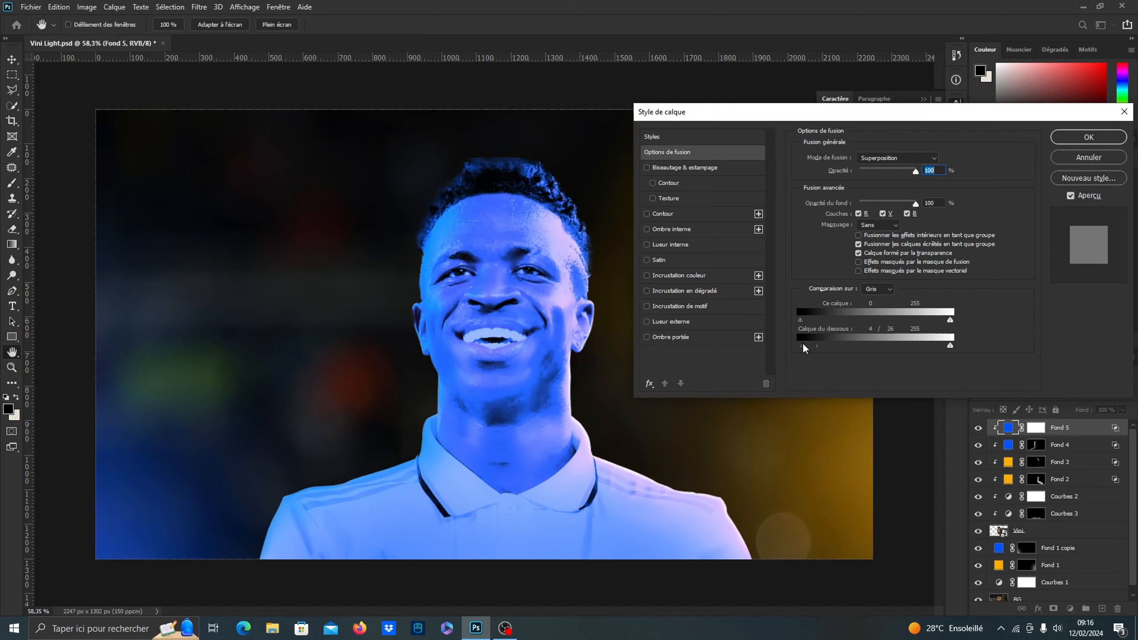
click(1089, 137)
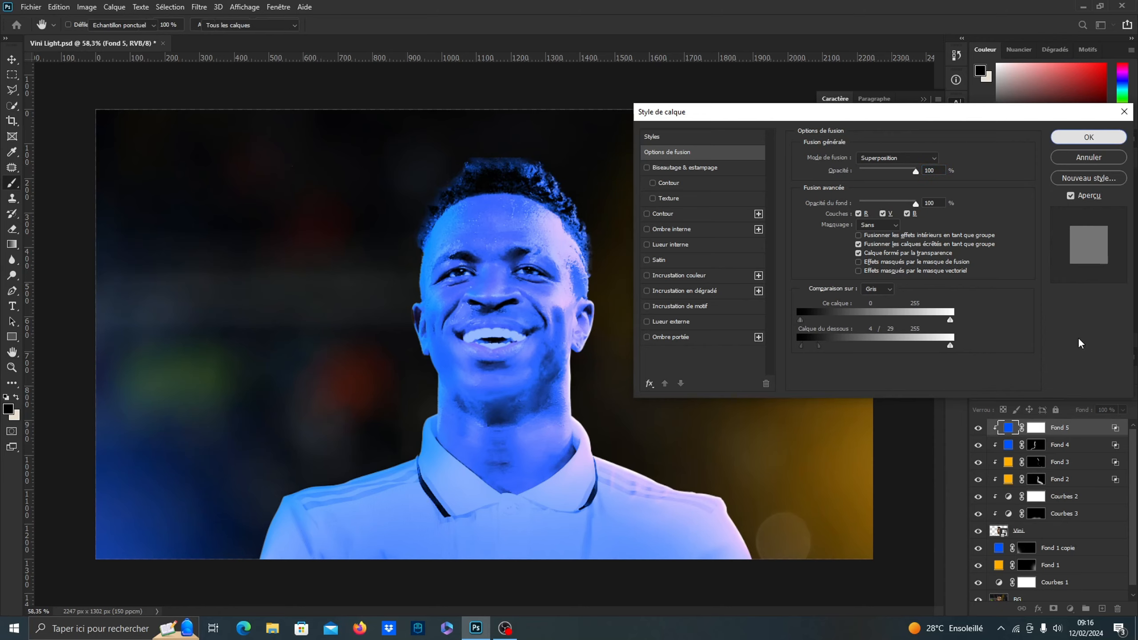
Invert the Fond 5 mask and paint a blue rim along the image-left hair edge with a soft 41 px white brush
click(1035, 428)
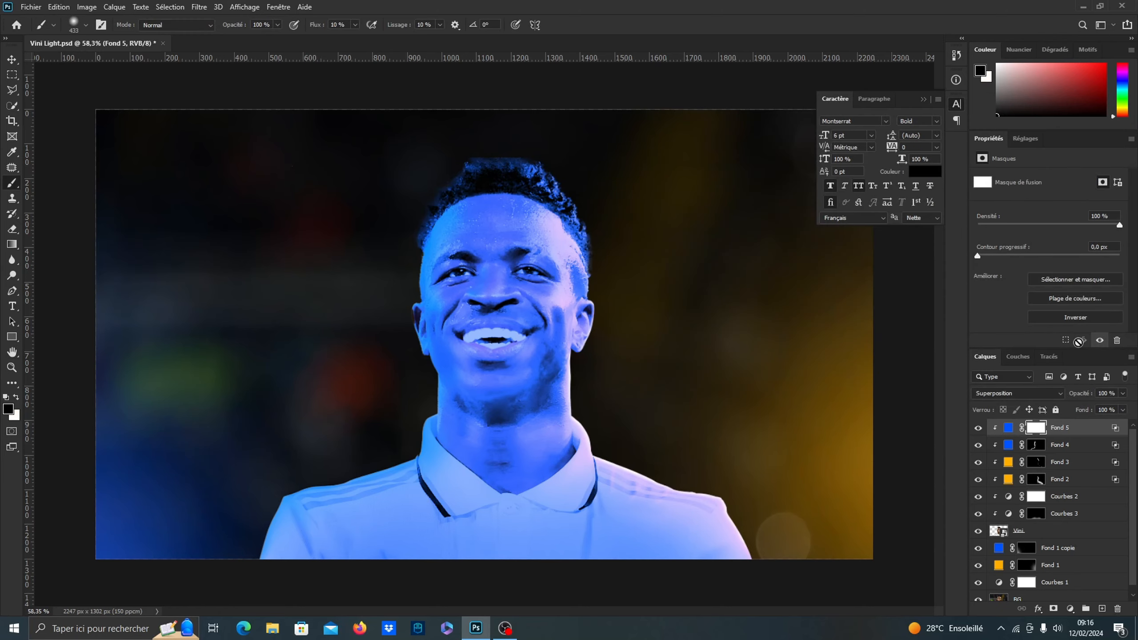
click(1066, 318)
scroll(419, 245, up, 5)
key(x)
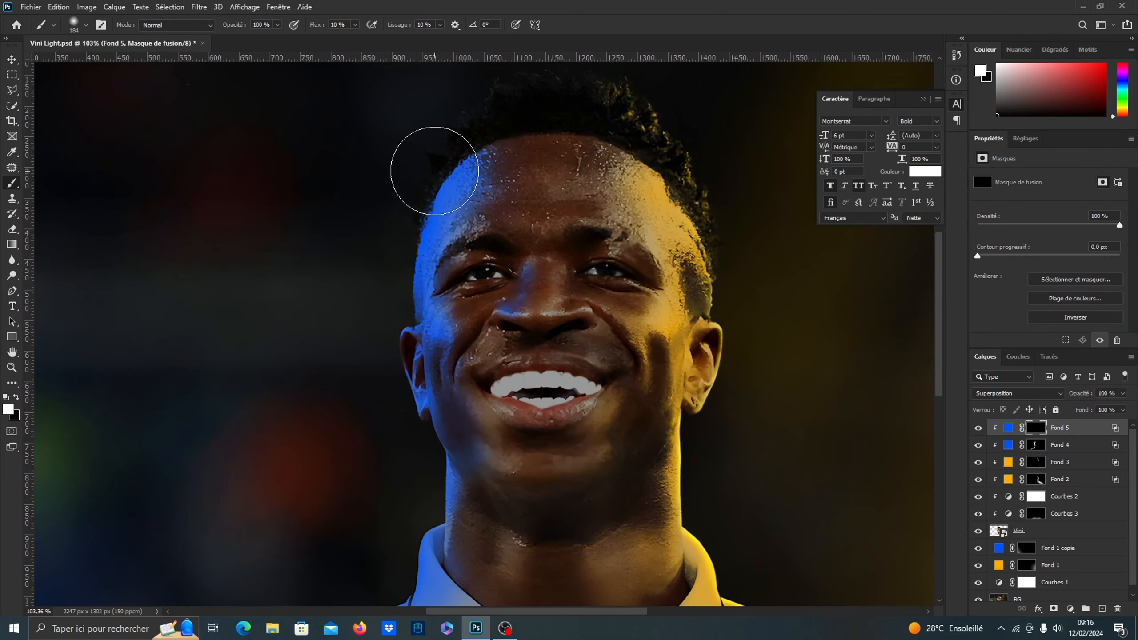
alt+drag(444, 156, 397, 155)
drag(473, 121, 469, 113)
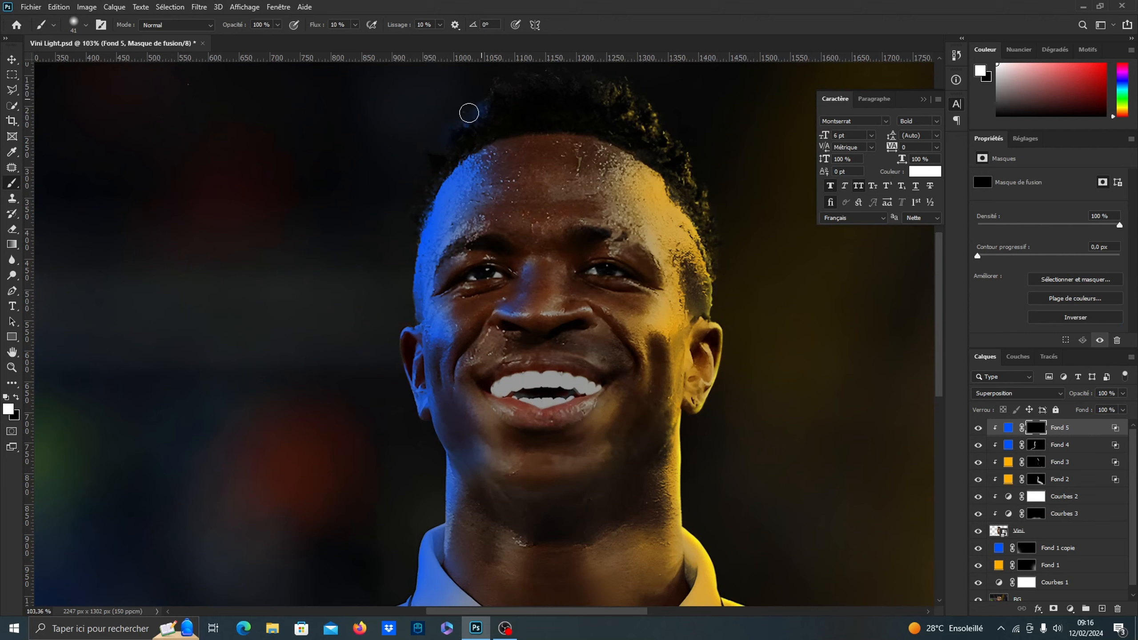
drag(423, 189, 414, 223)
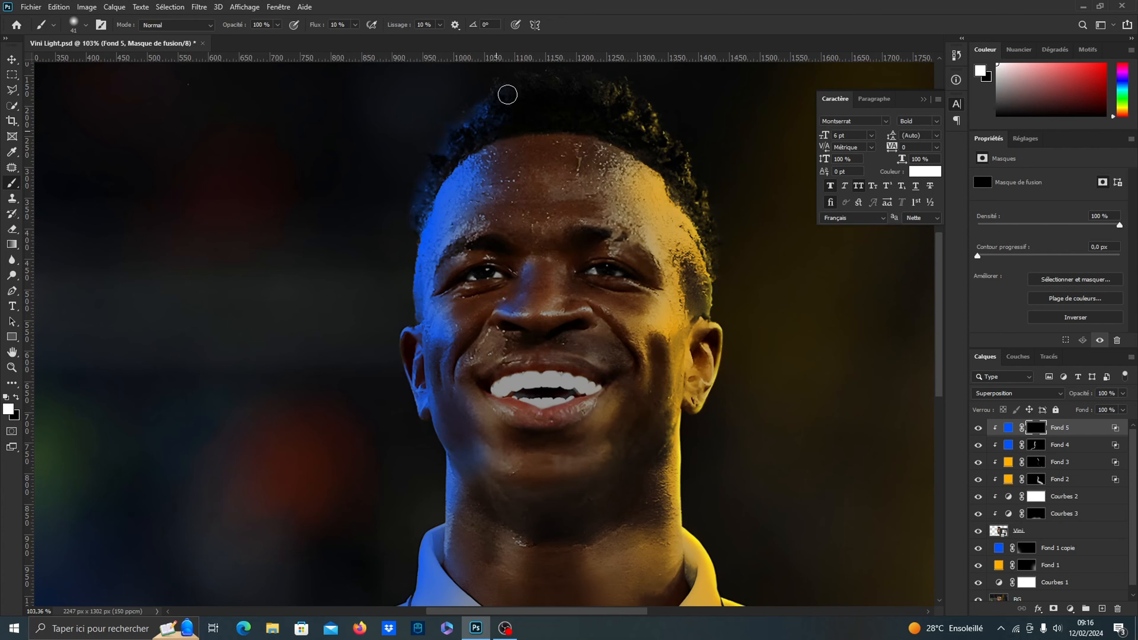
Paint a thin bright blue rim down the image-left temple, jaw and neck edge with a 19 px white brush
scroll(410, 190, down, 3)
scroll(406, 399, up, 5)
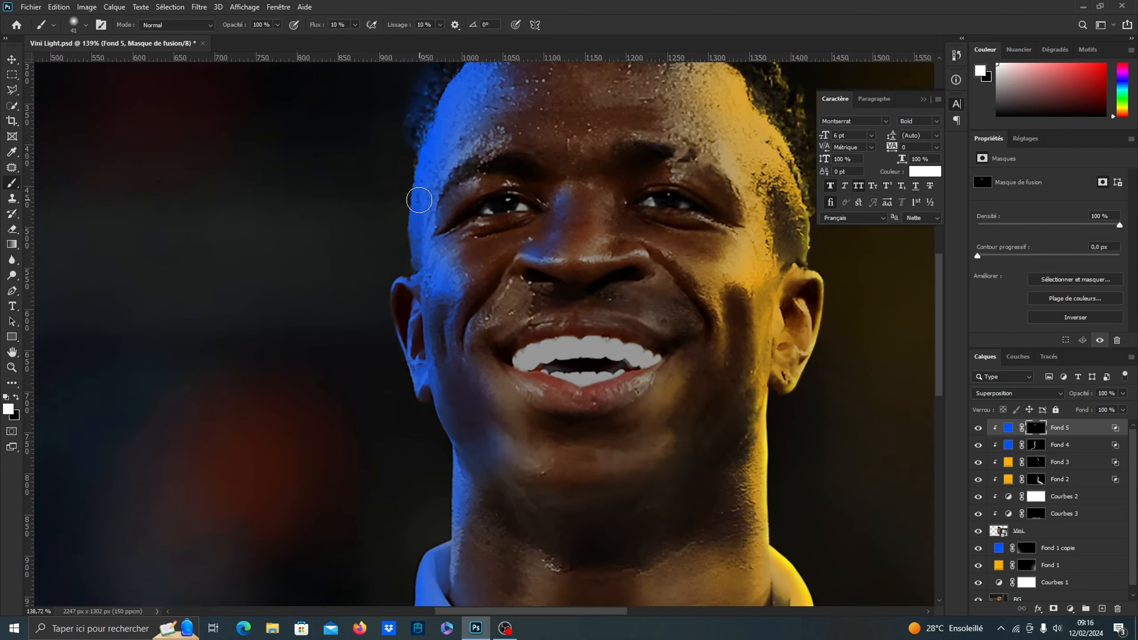
scroll(419, 200, up, 3)
drag(401, 187, 398, 175)
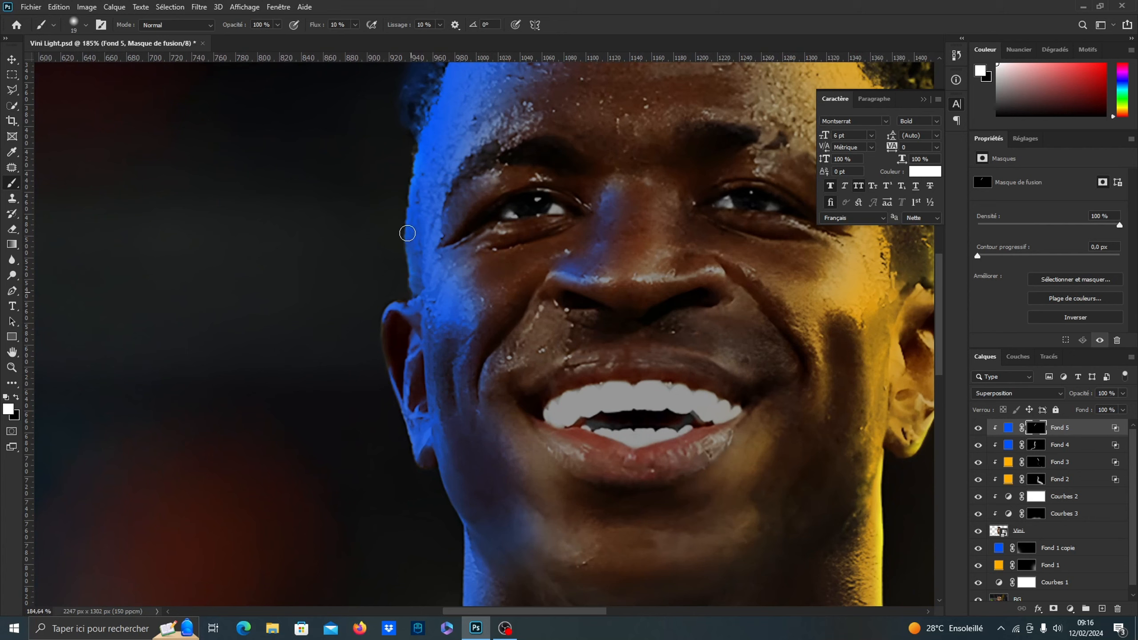
drag(407, 233, 412, 196)
drag(428, 459, 446, 492)
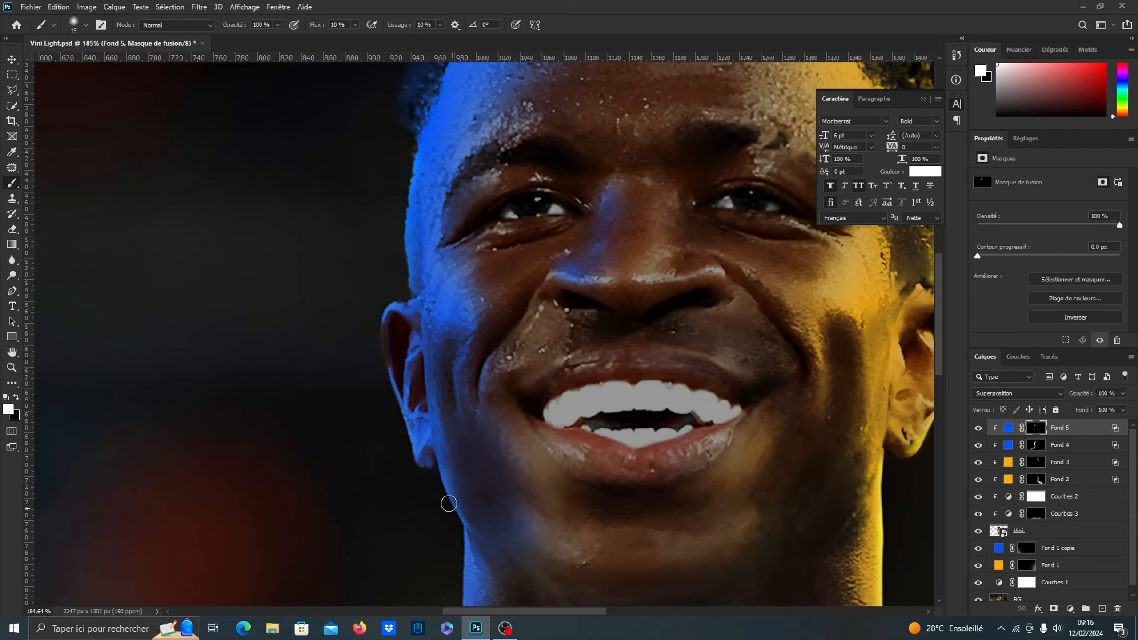
drag(438, 467, 433, 247)
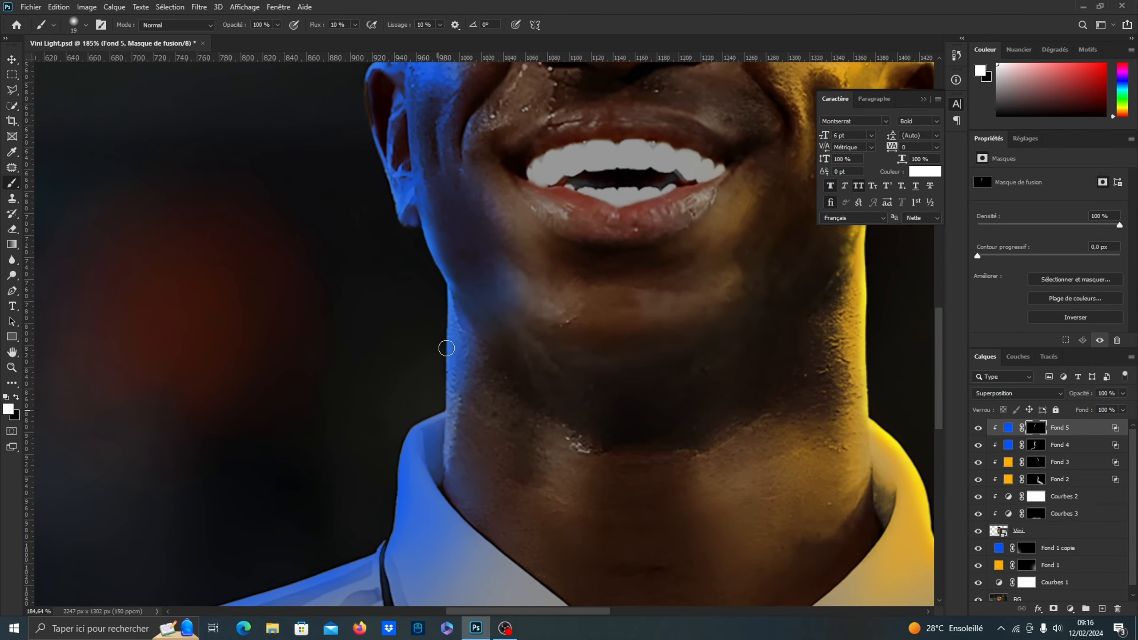
drag(447, 349, 449, 297)
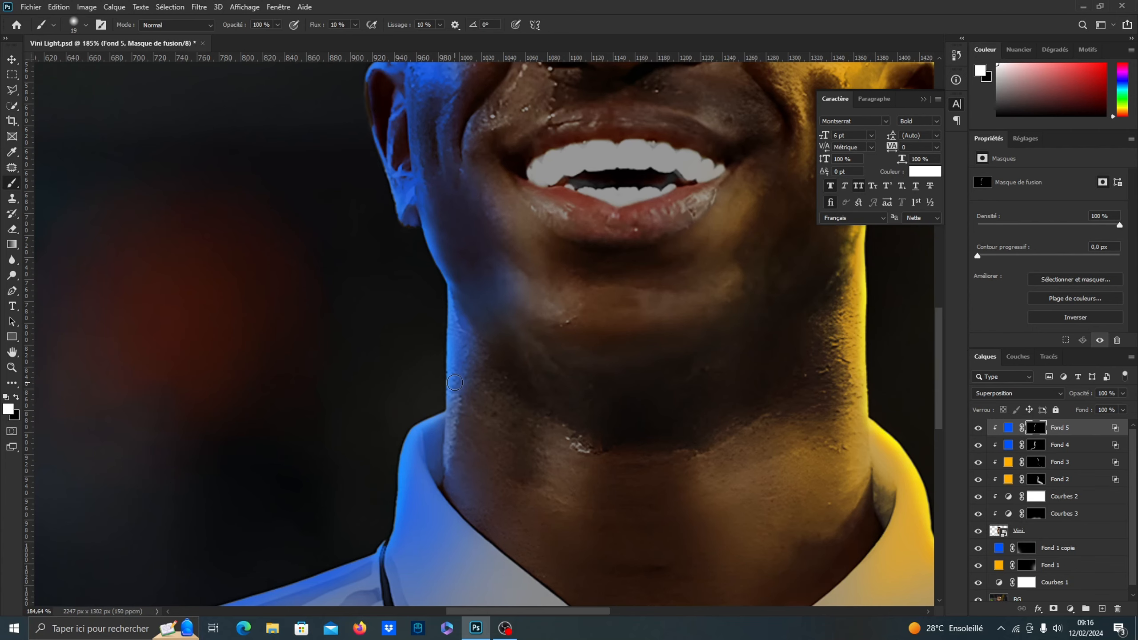
Paint a thin bright blue rim along the top edge of the image-left shoulder up to the collar
scroll(417, 409, down, 4)
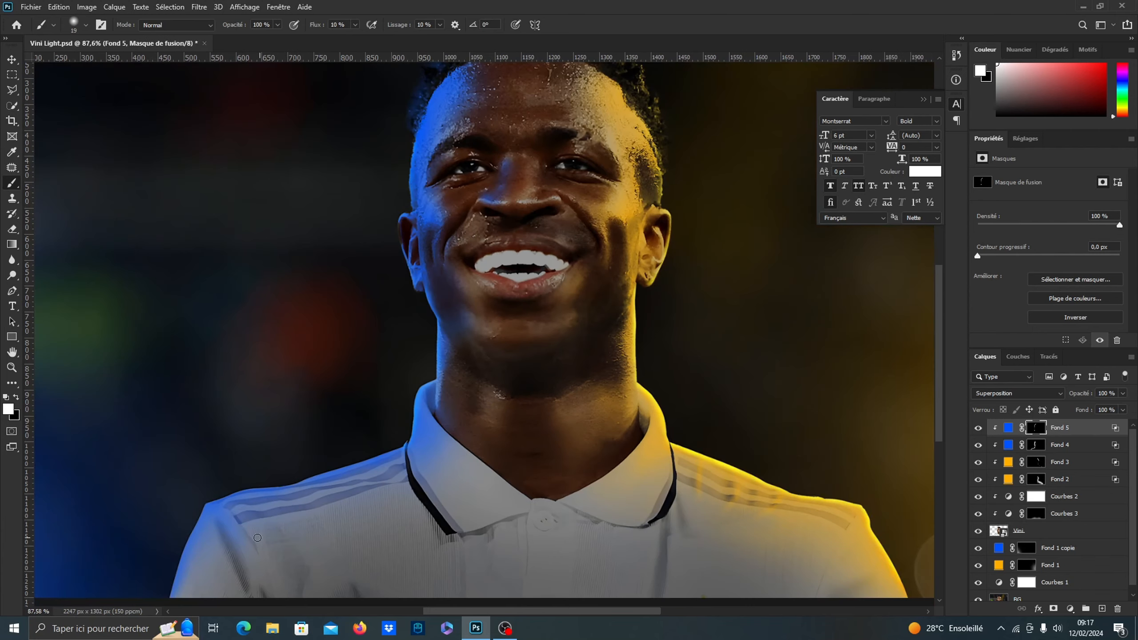
scroll(371, 481, up, 3)
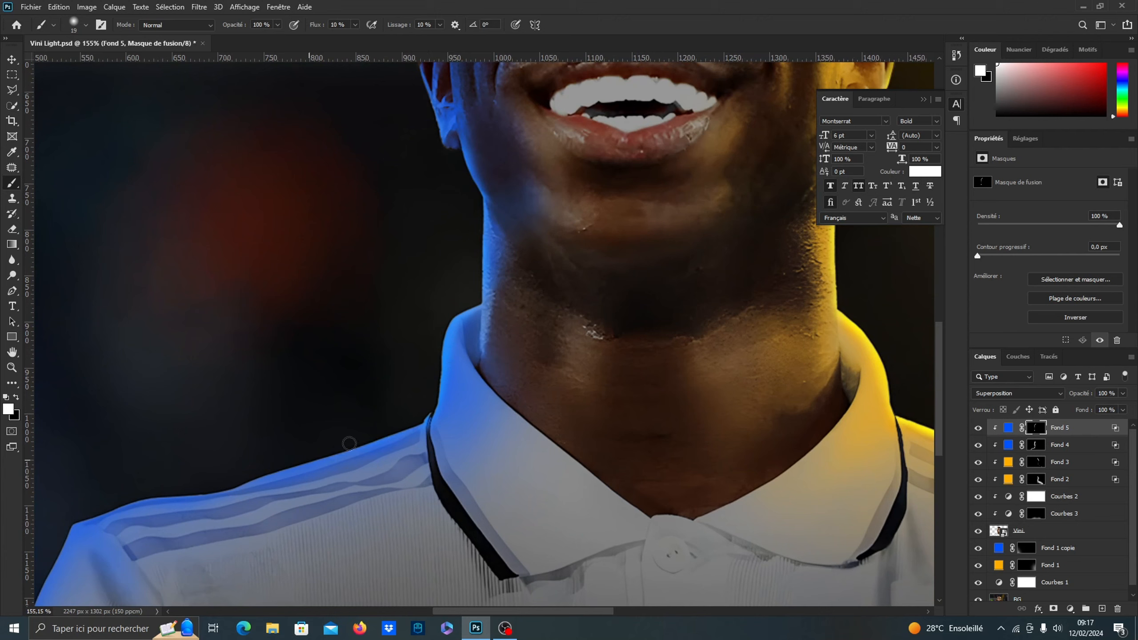
drag(375, 446, 294, 463)
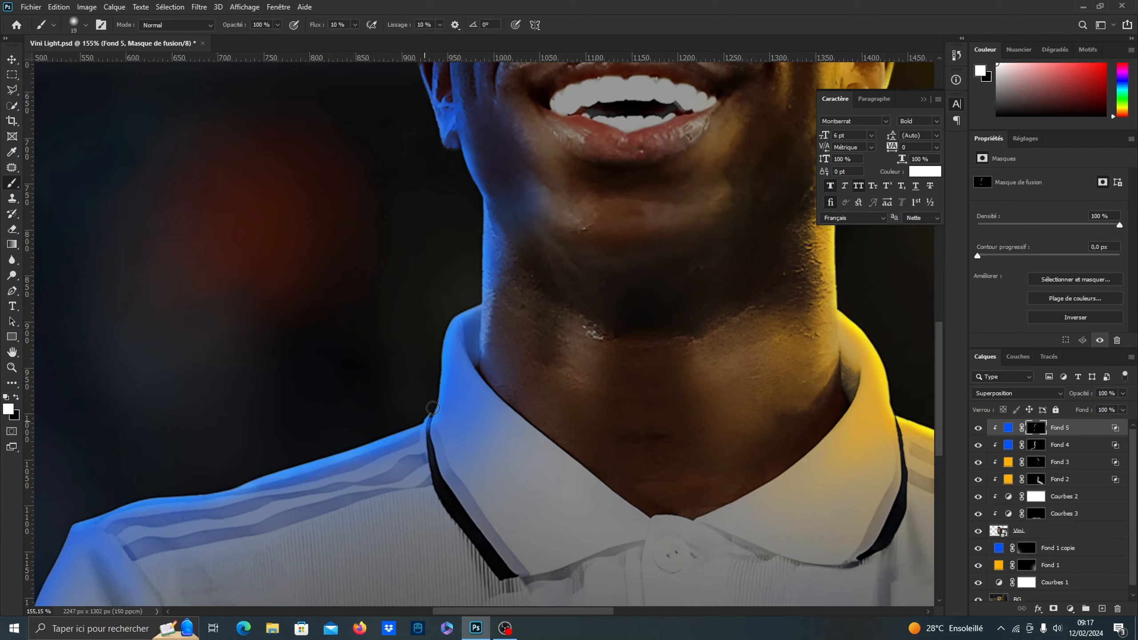
scroll(406, 376, down, 3)
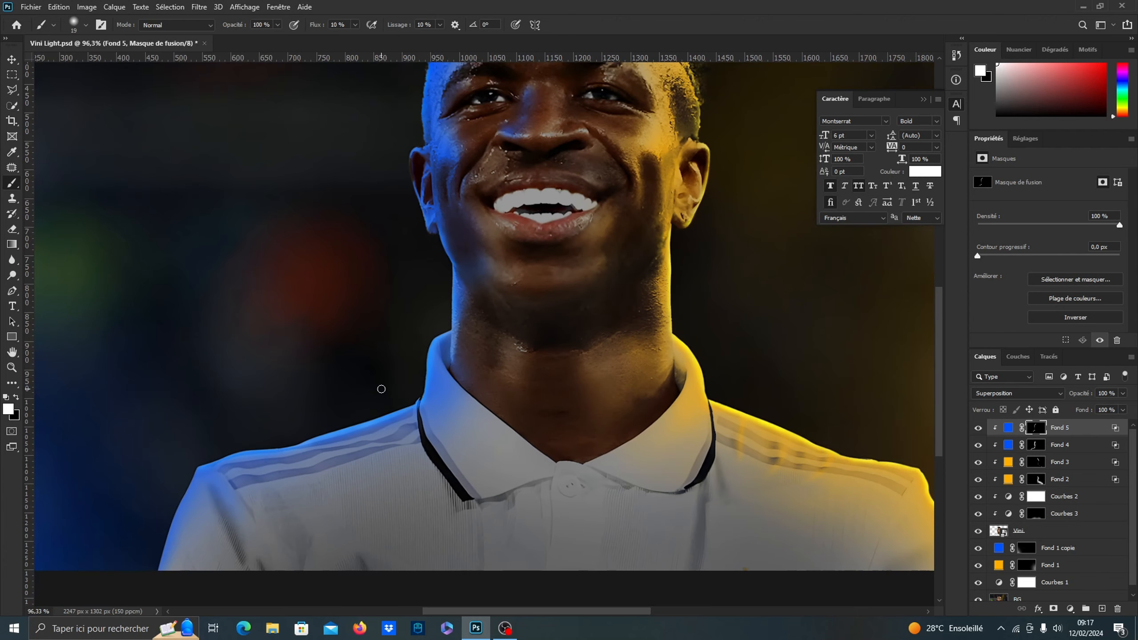
Spread soft blue light over the image-left sleeve and shoulder stripes on the Fond 5 mask with a 170 px brush
scroll(197, 446, up, 3)
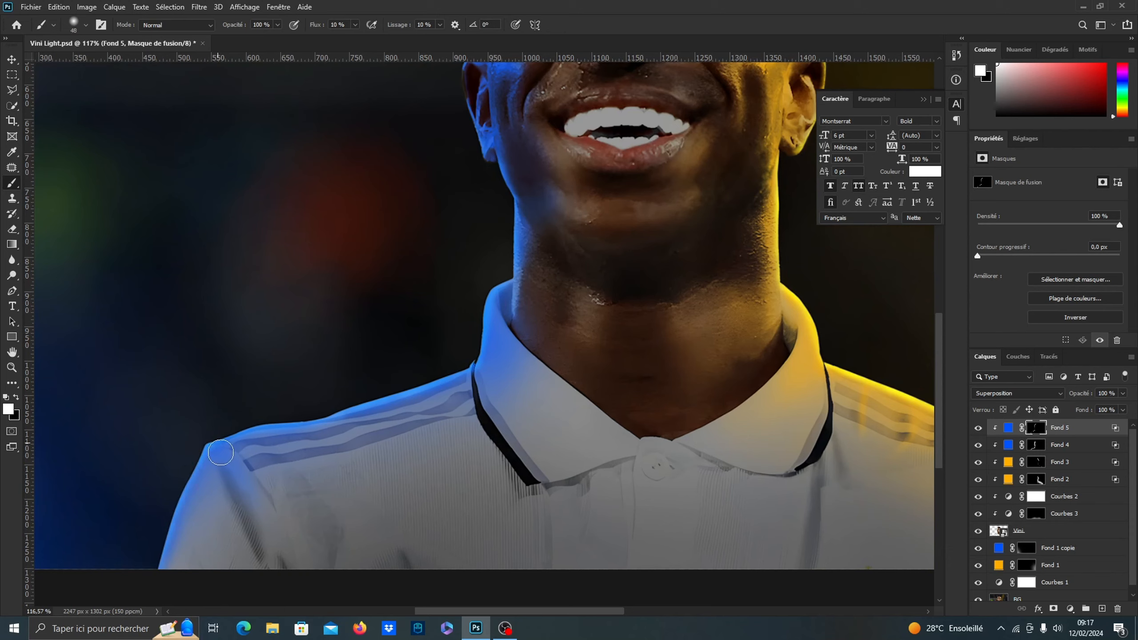
drag(238, 489, 282, 489)
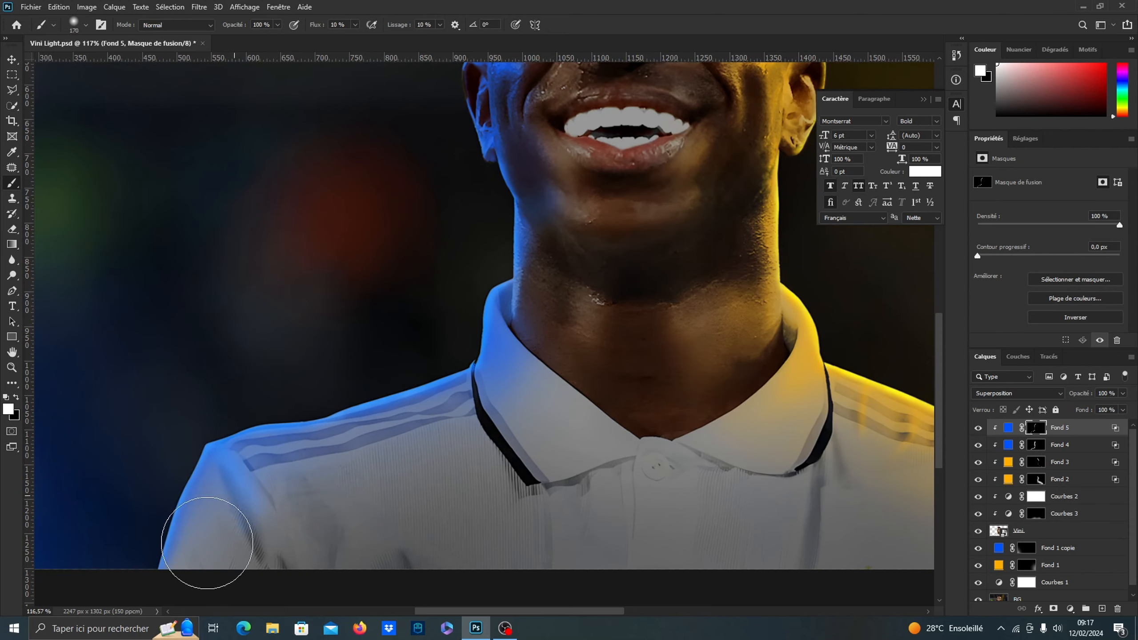
mouse_move(208, 542)
mouse_down()
mouse_move(297, 448)
mouse_move(447, 401)
mouse_move(260, 454)
mouse_up()
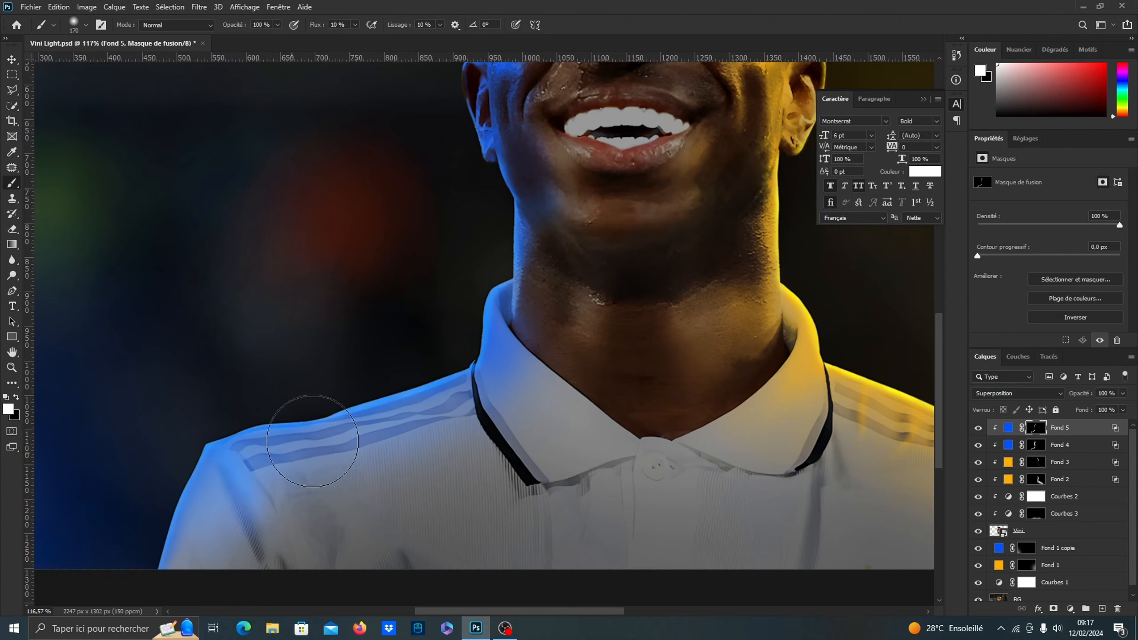
scroll(305, 437, down, 6)
scroll(556, 330, up, 1)
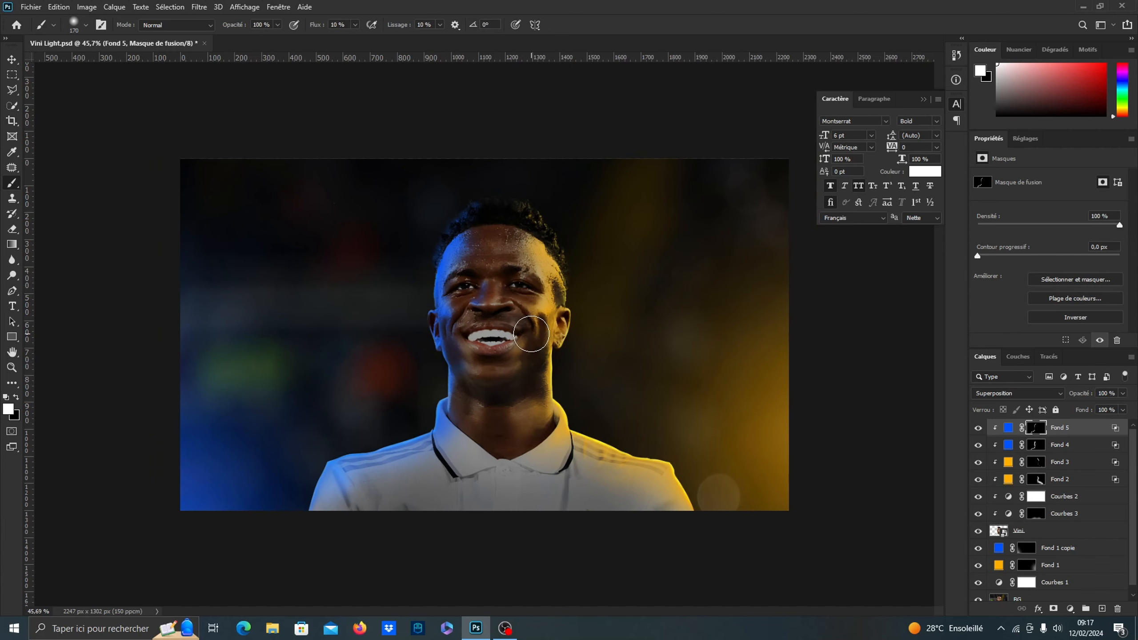
scroll(531, 334, up, 2)
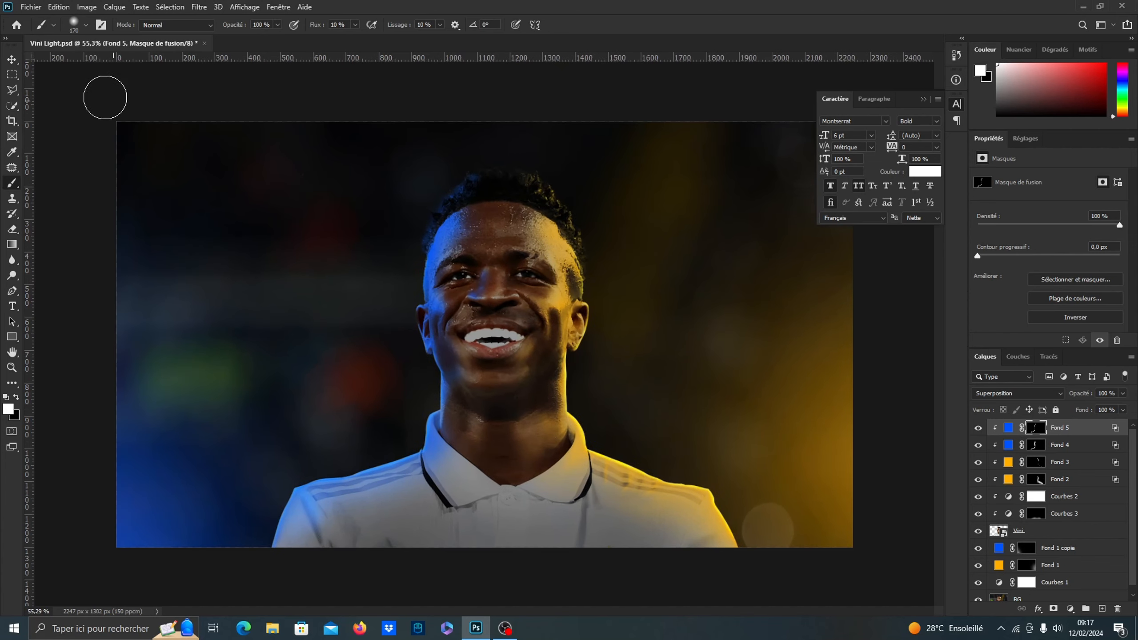
Add a stroke effect in white (ffffff) to the Vini layer
click(12, 59)
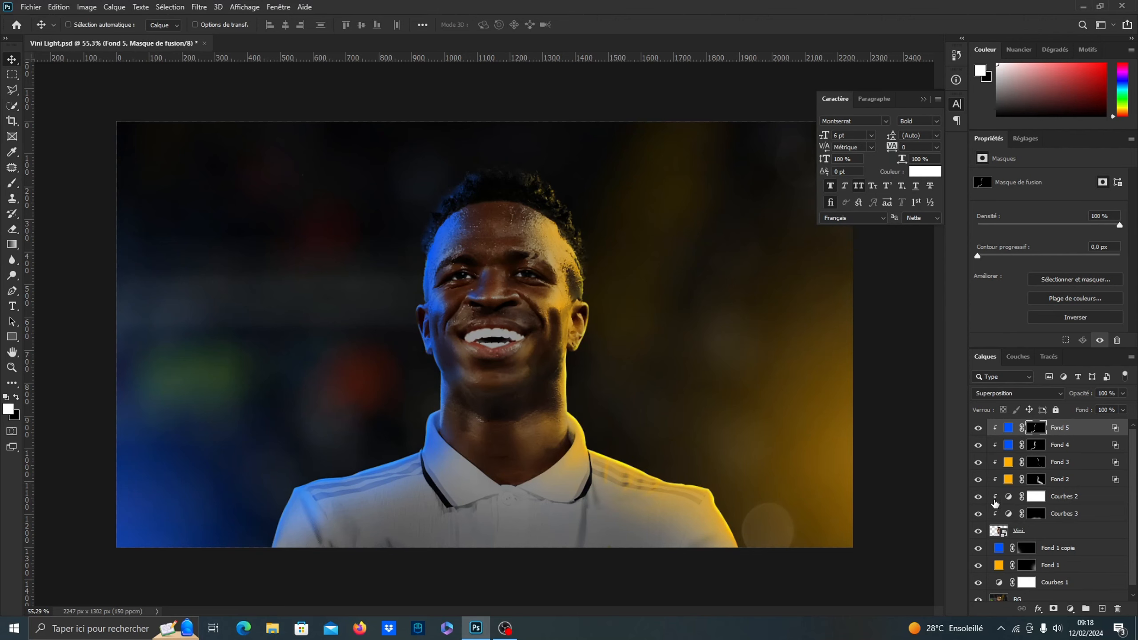
click(1093, 534)
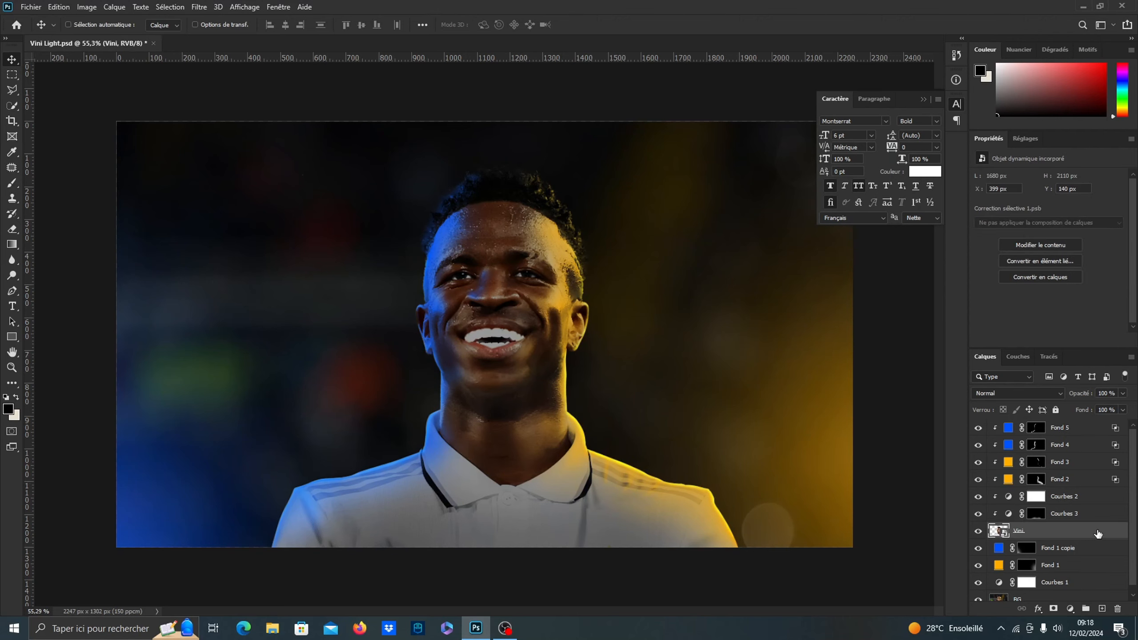
double_click(1112, 533)
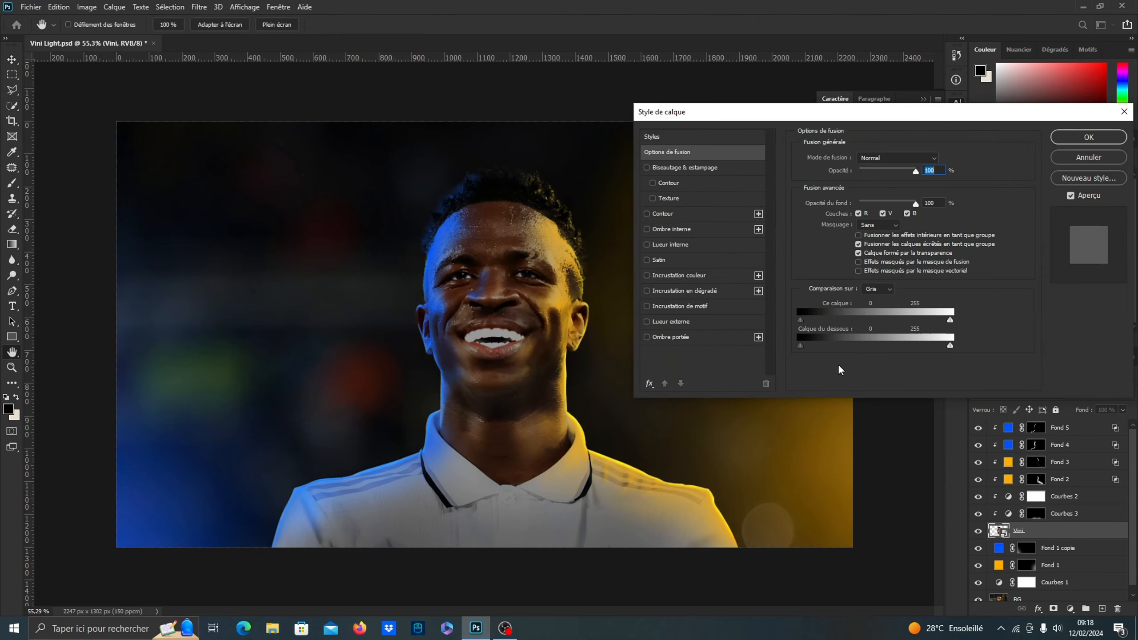
click(680, 213)
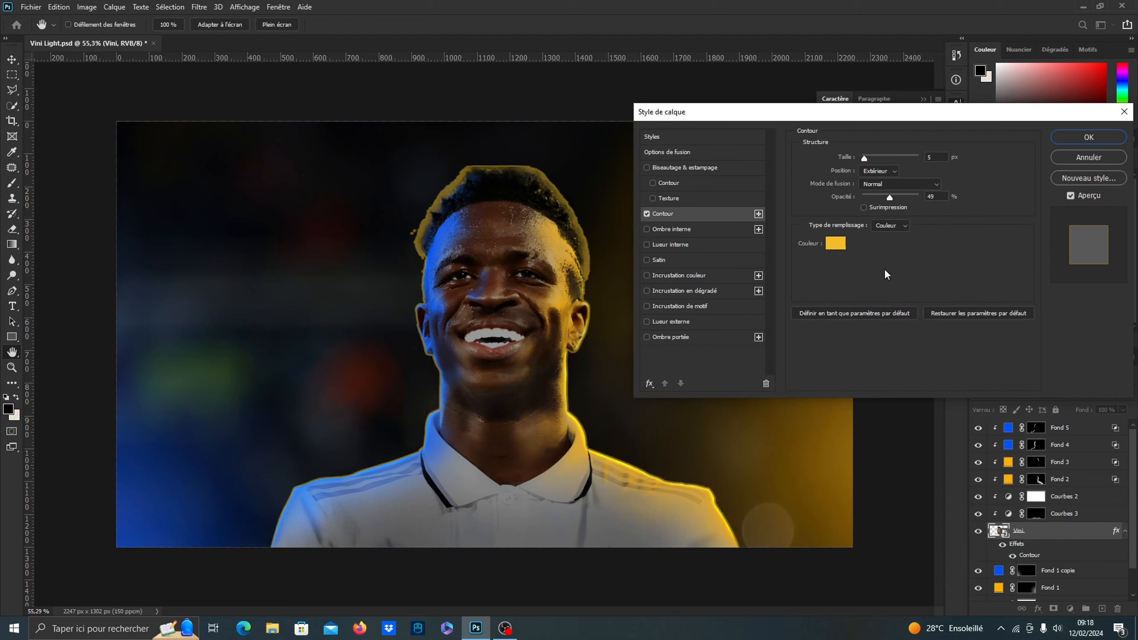
click(837, 244)
click(729, 175)
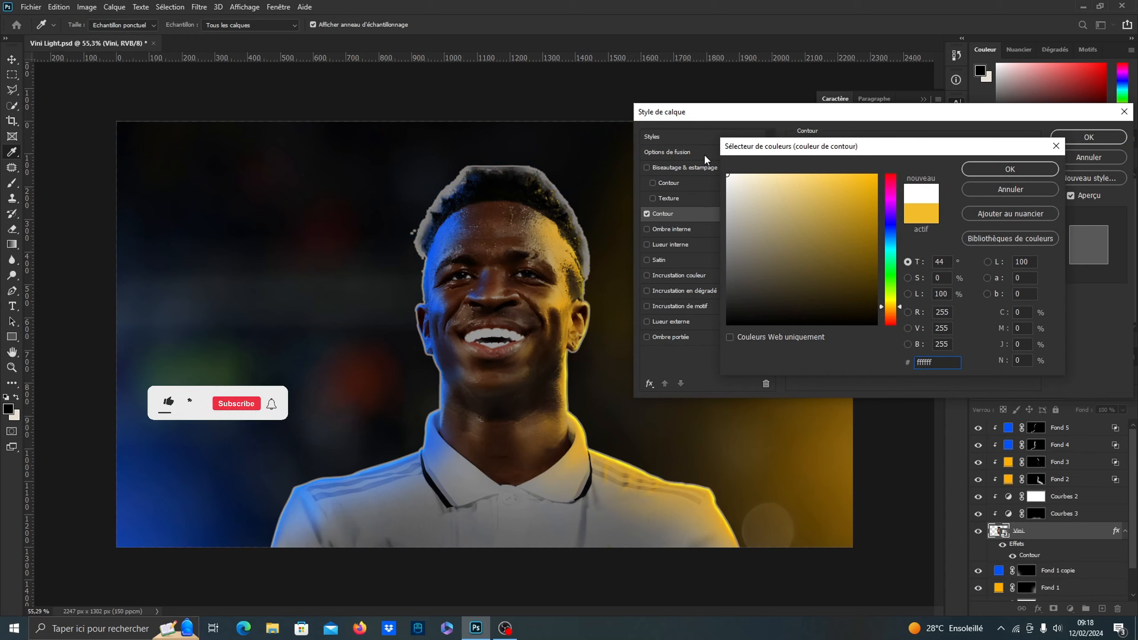
click(991, 170)
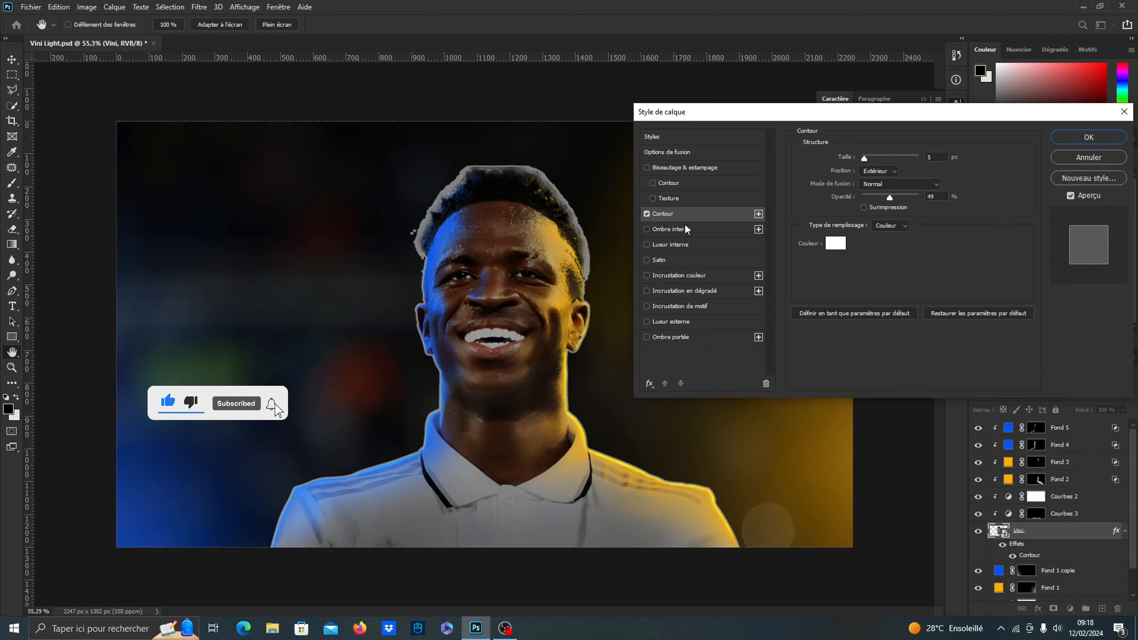
Set the Vini layer's stroke to 100% opacity and a size of 2 px
click(870, 196)
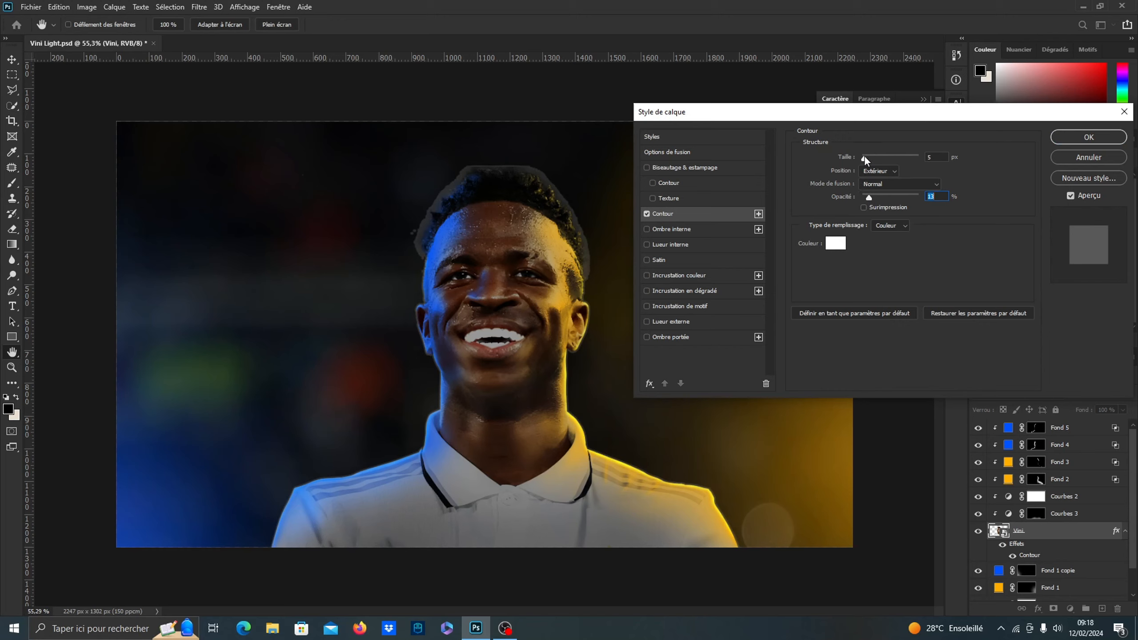
drag(871, 196, 932, 196)
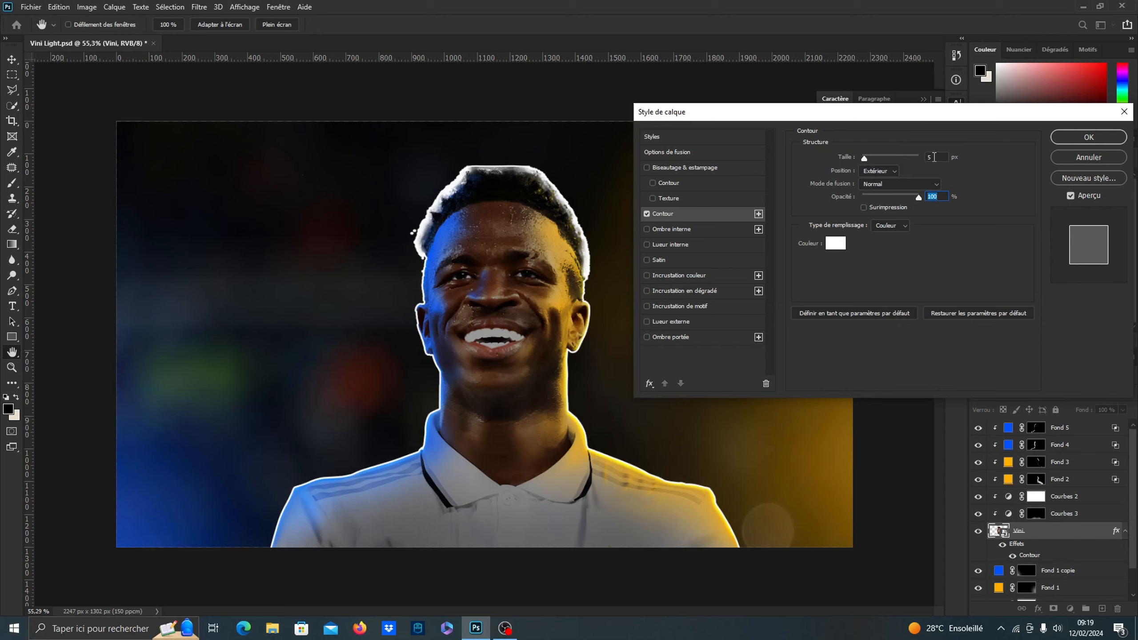
double_click(934, 157)
text(2)
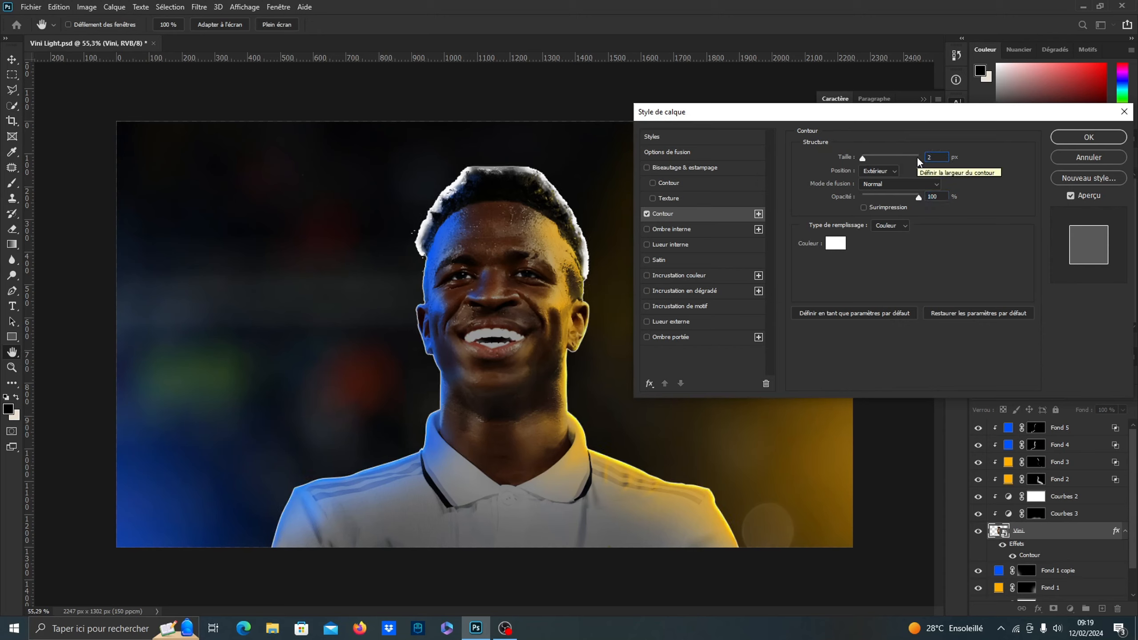
Reduce the stroke's opacity to 56%, set its size to 3 px and apply the layer style
click(897, 196)
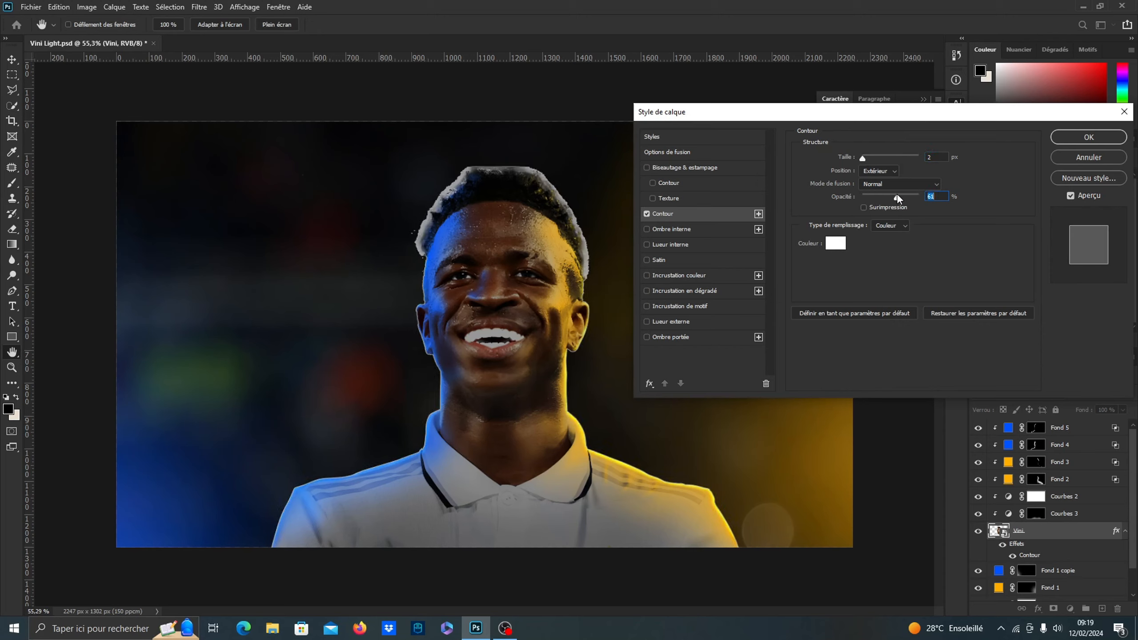
drag(895, 196, 893, 196)
drag(933, 157, 920, 159)
text(3)
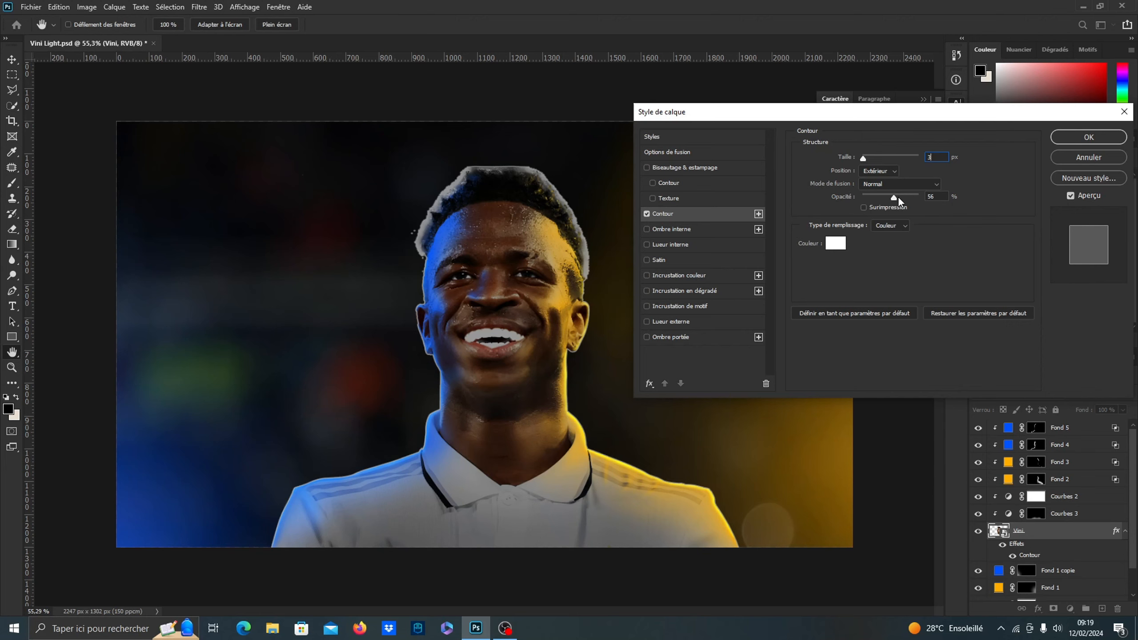
click(1066, 141)
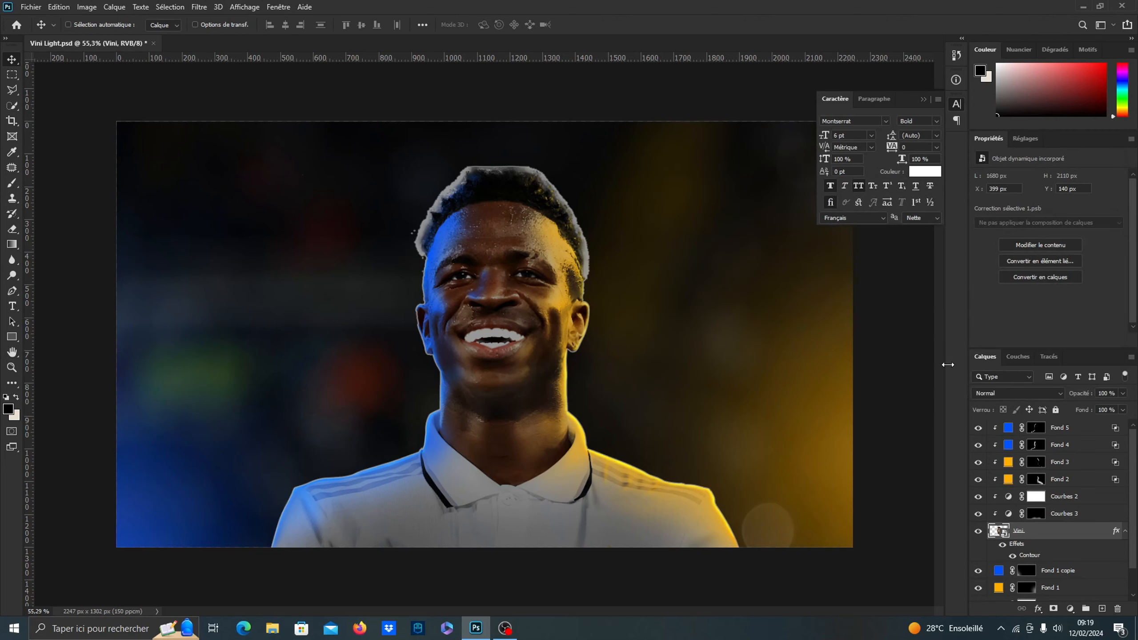
Separate the Vini layer's stroke effect into its own layer and add a white layer mask to that layer
right_click(1033, 556)
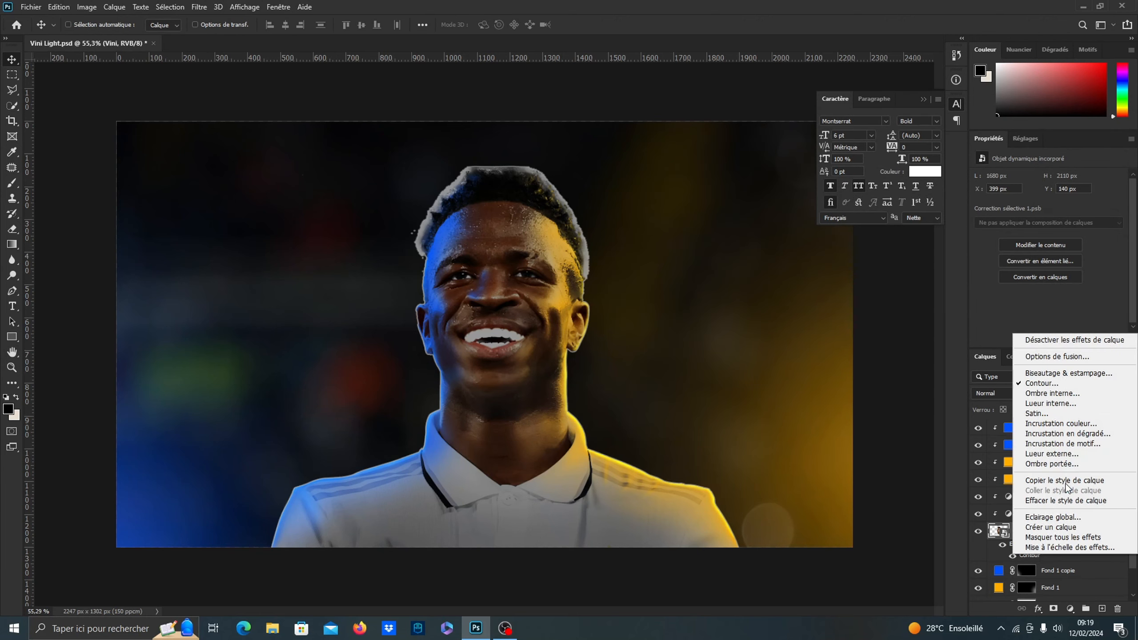
click(1052, 527)
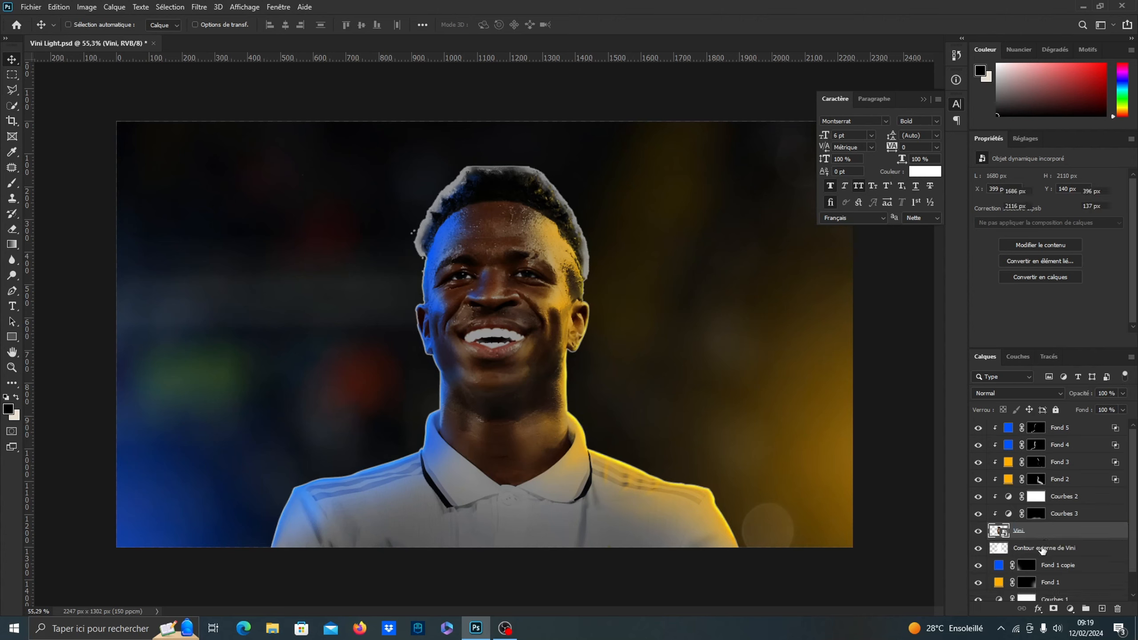
click(1044, 551)
click(1055, 609)
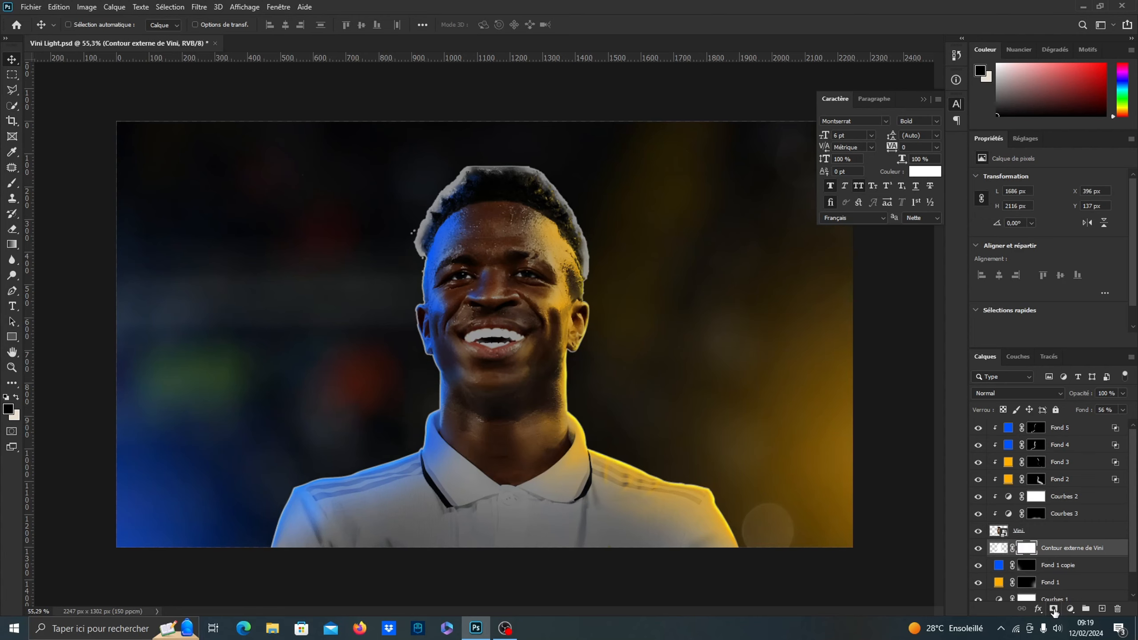
Hide the white outline around the hair by painting black on the outline layer's mask with a 412 px brush at 100% flow
click(12, 182)
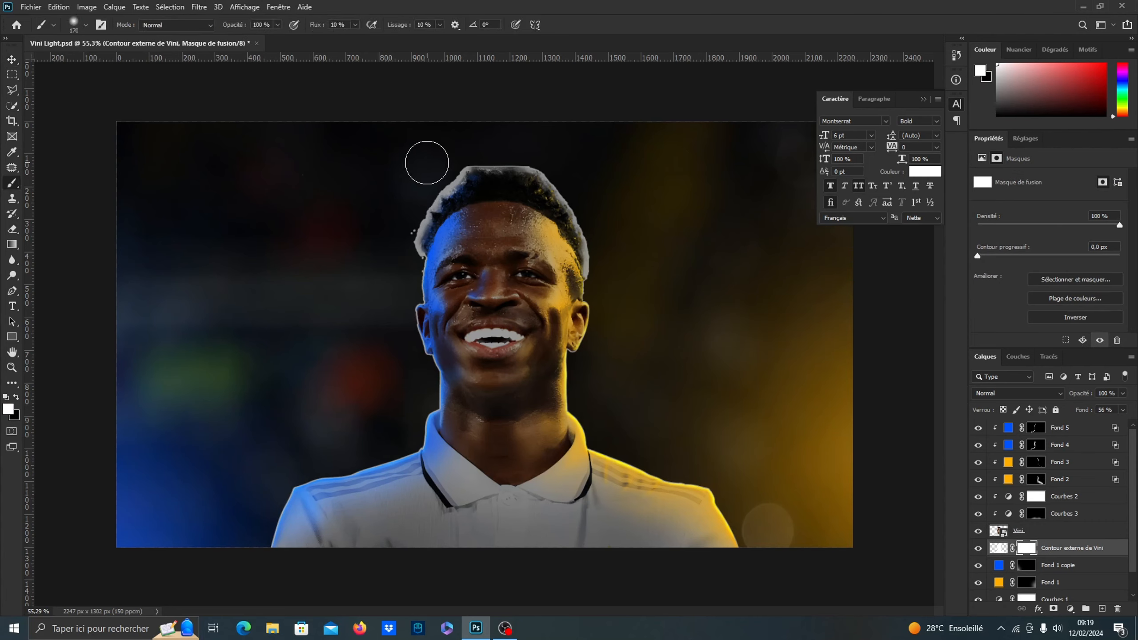
alt+drag(436, 161, 477, 161)
key(x)
drag(414, 262, 471, 136)
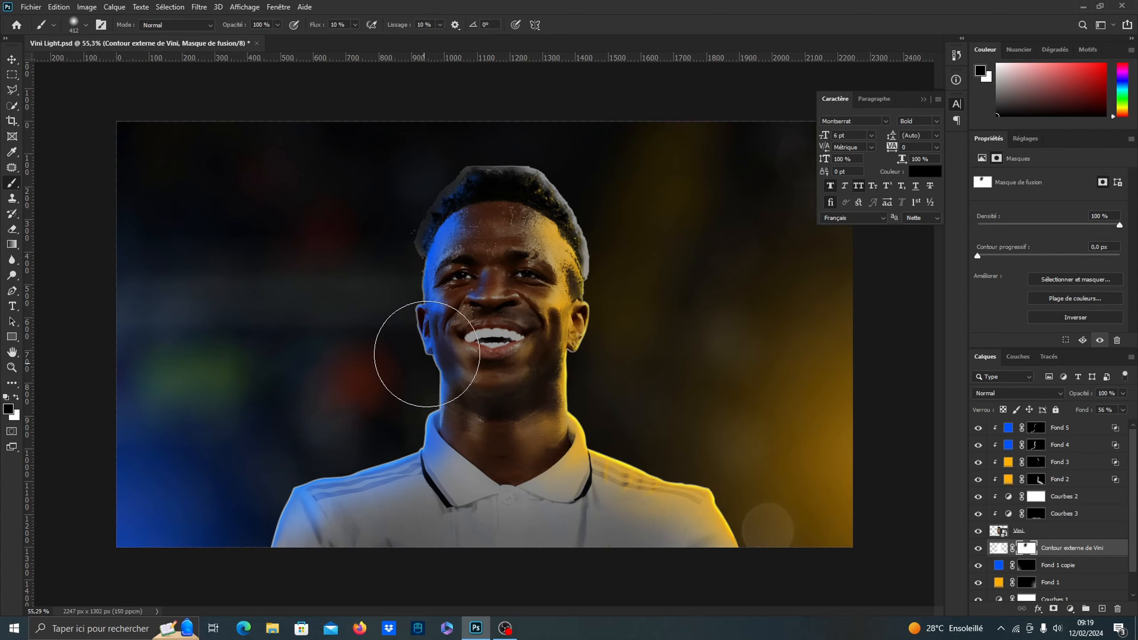
drag(318, 29, 381, 43)
mouse_move(469, 159)
mouse_down()
mouse_move(549, 190)
mouse_move(592, 223)
mouse_move(597, 241)
mouse_move(561, 234)
mouse_up()
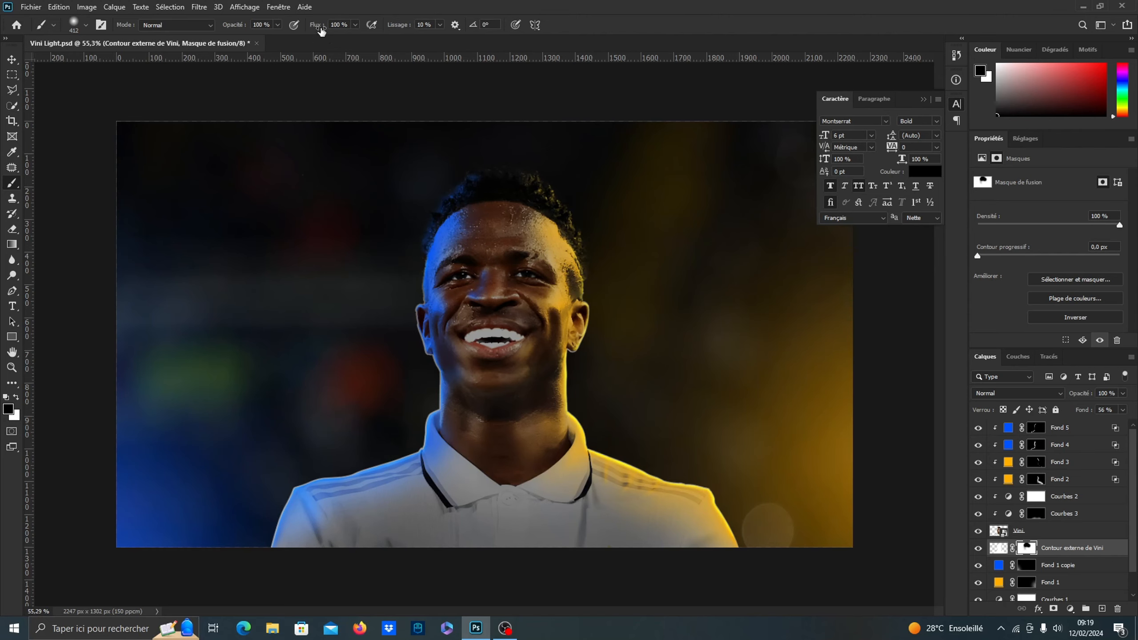
Soften the white outline along both shoulders by painting black on its mask at 10% flow
mouse_move(321, 32)
mouse_down()
mouse_move(268, 41)
mouse_move(319, 28)
mouse_up()
scroll(493, 219, down, 2)
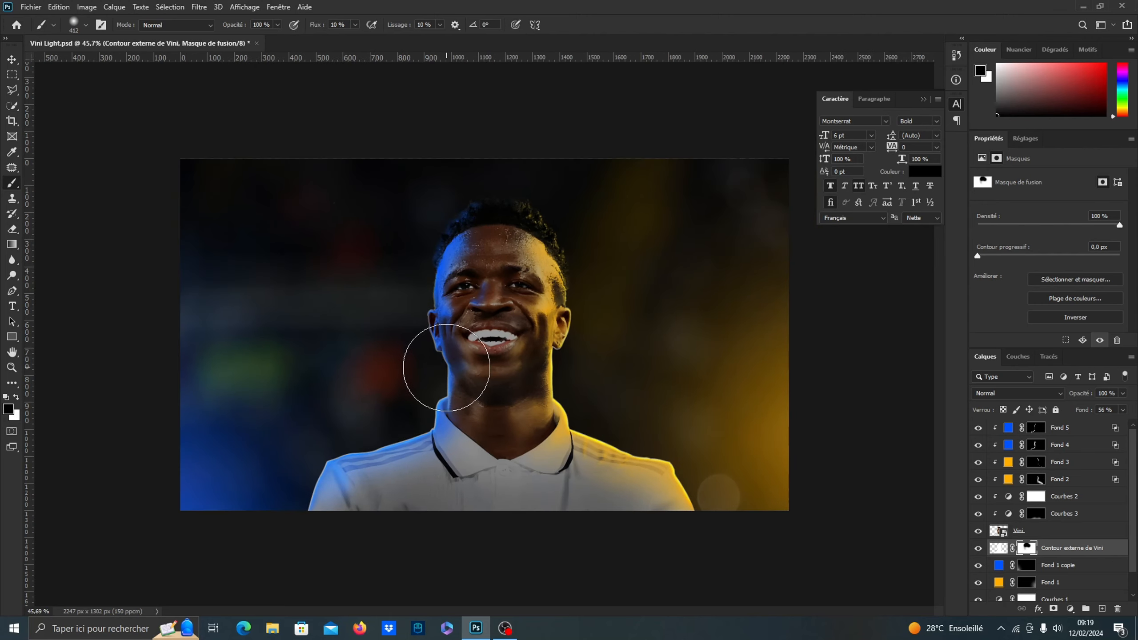
mouse_move(419, 433)
mouse_down()
mouse_move(325, 470)
mouse_move(315, 496)
mouse_up()
mouse_move(624, 440)
mouse_down()
mouse_move(650, 447)
mouse_move(681, 487)
mouse_up()
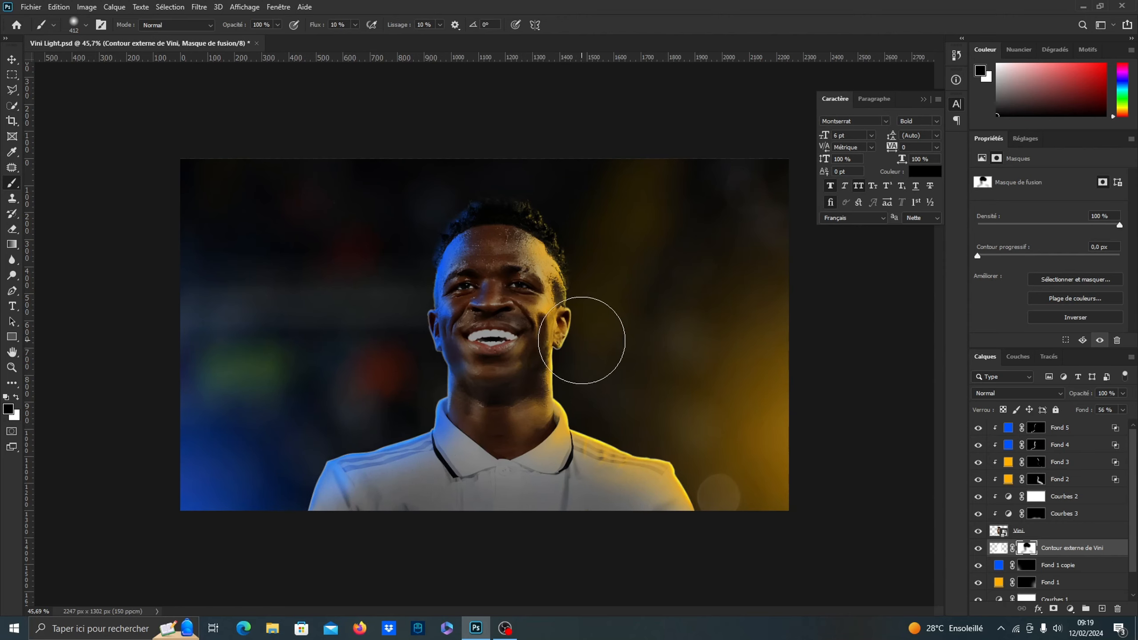
scroll(479, 421, up, 2)
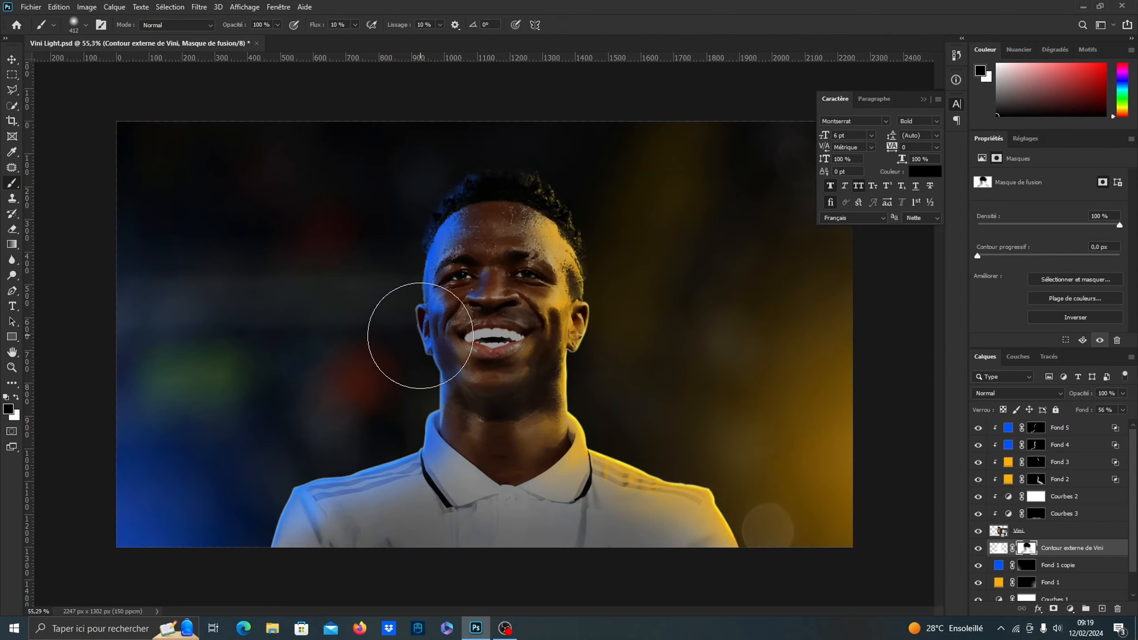
Compare the portrait with and without the masked outline layer
click(979, 548)
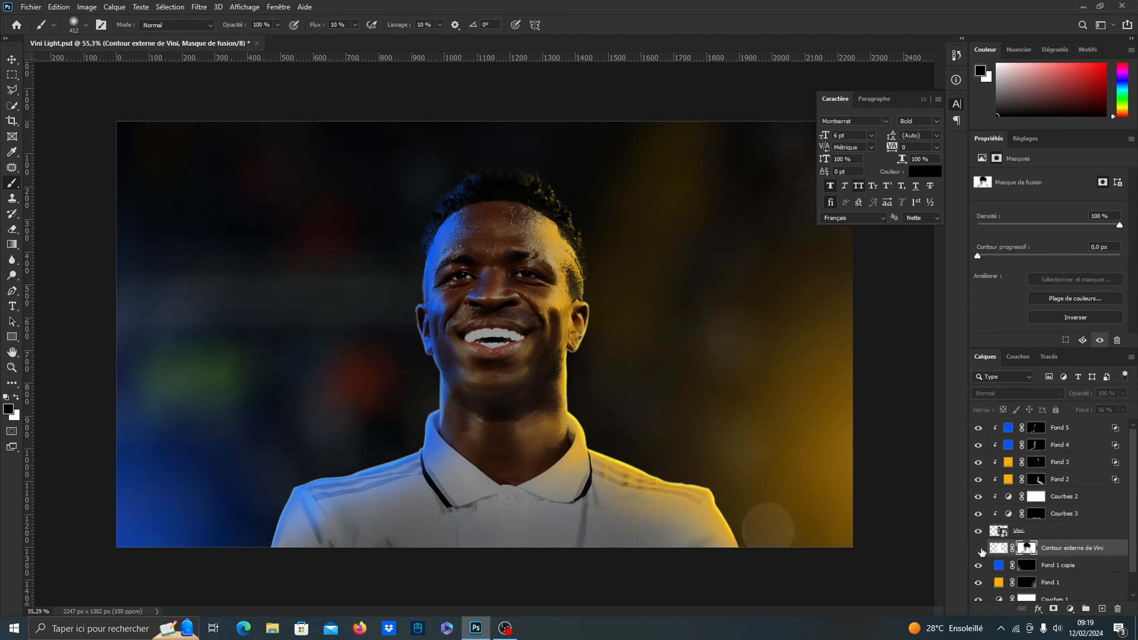
click(979, 548)
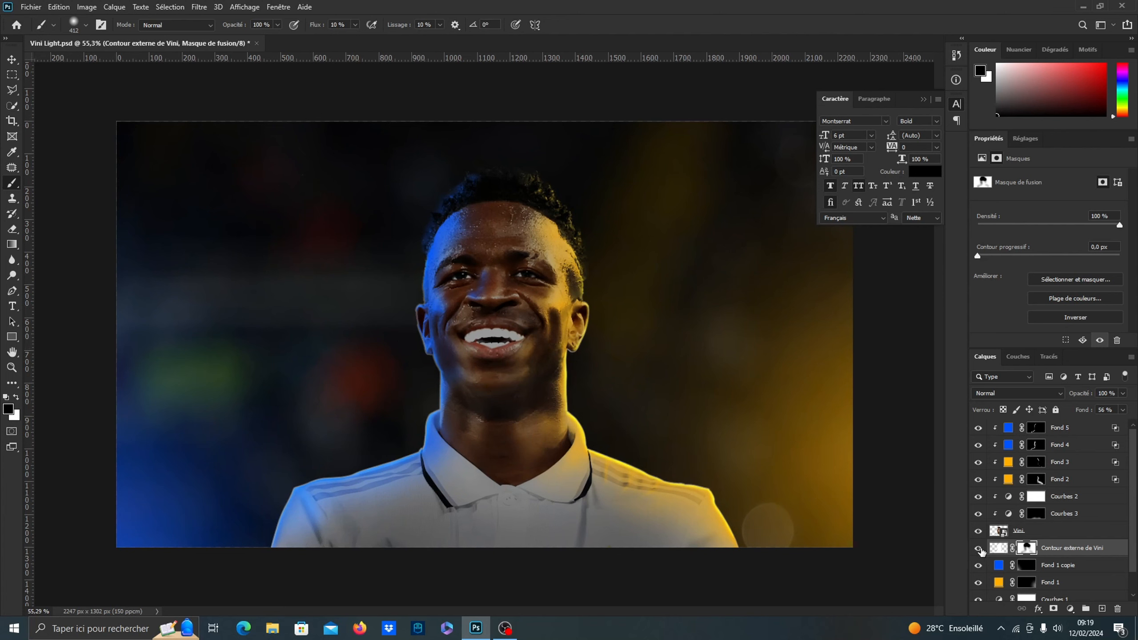
click(978, 547)
click(979, 548)
Stamp all visible layers into a new layer above Fond 5 and convert it to a smart object
click(12, 60)
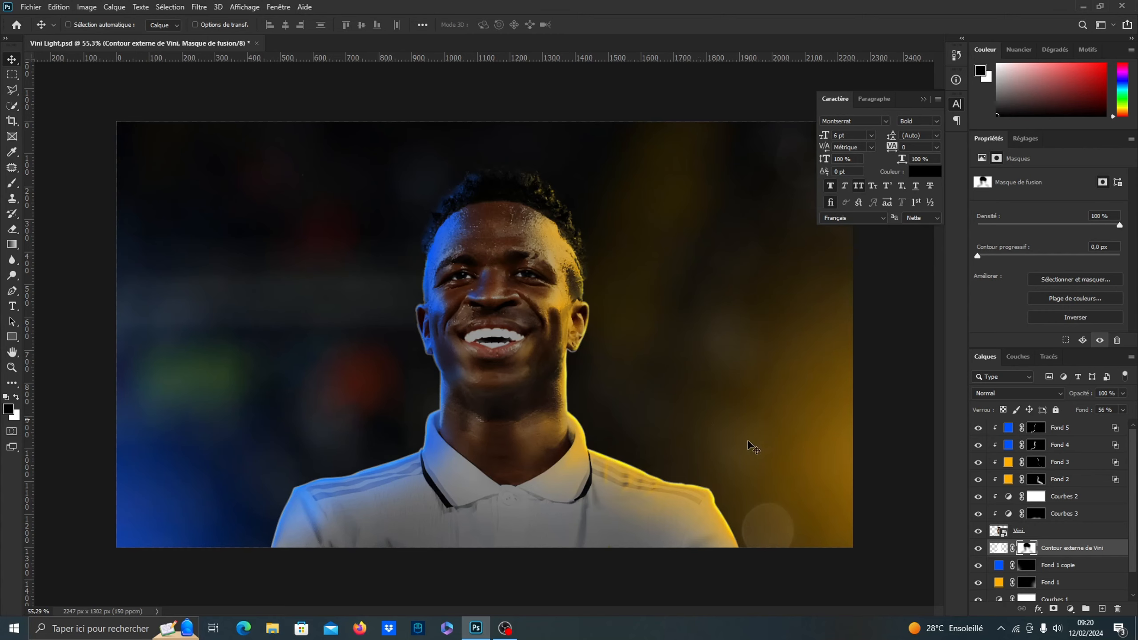
click(1091, 434)
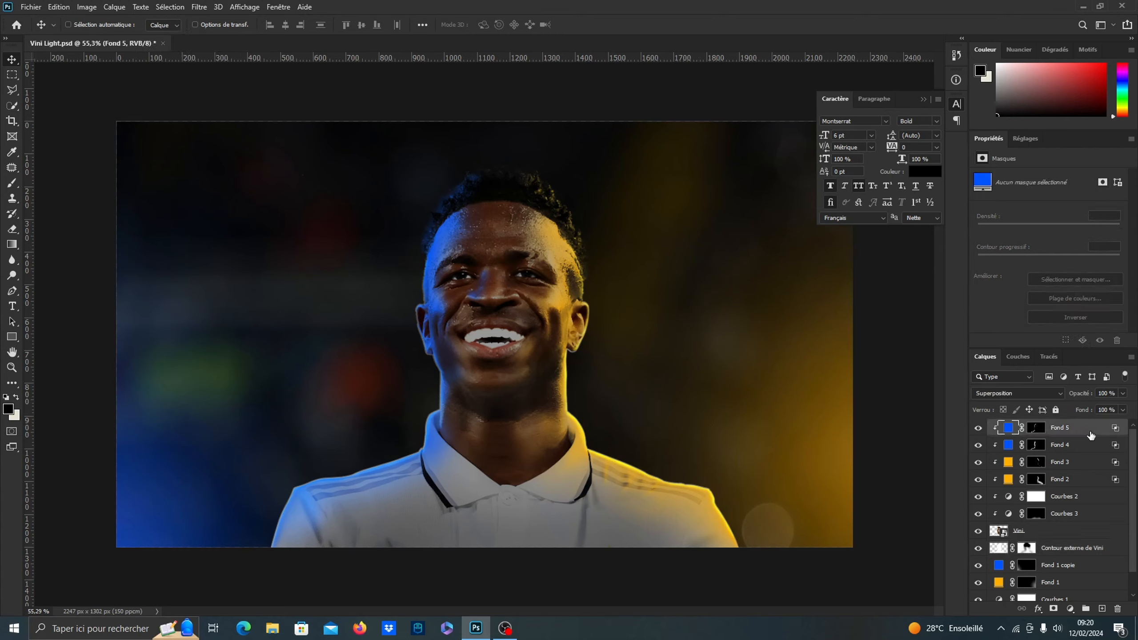
key(ctrl+shift+alt+e)
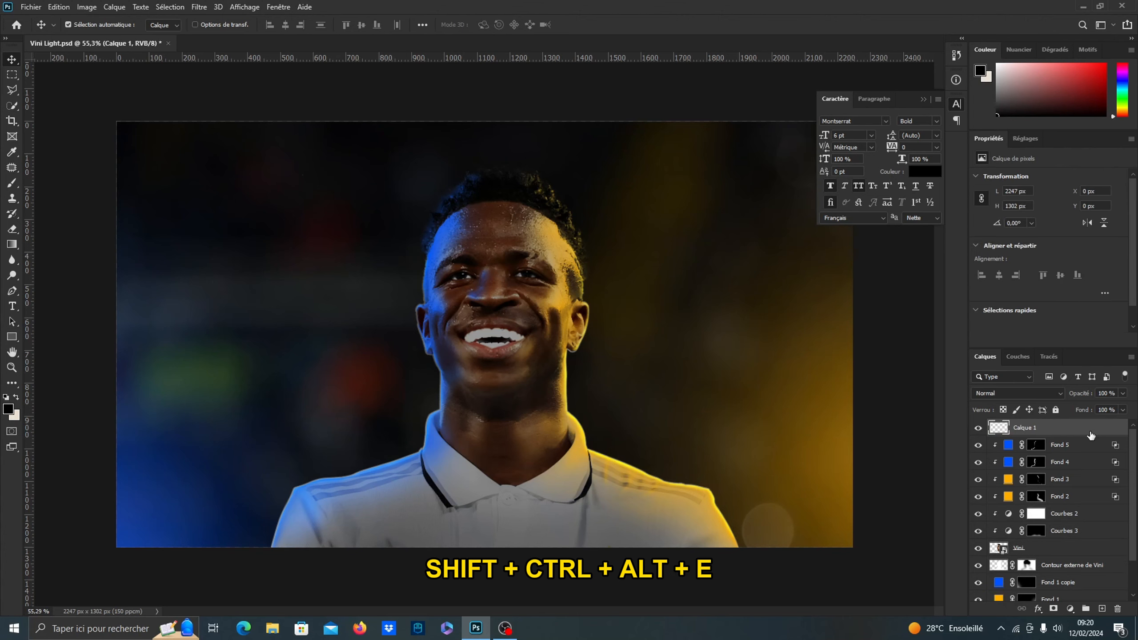
right_click(1090, 434)
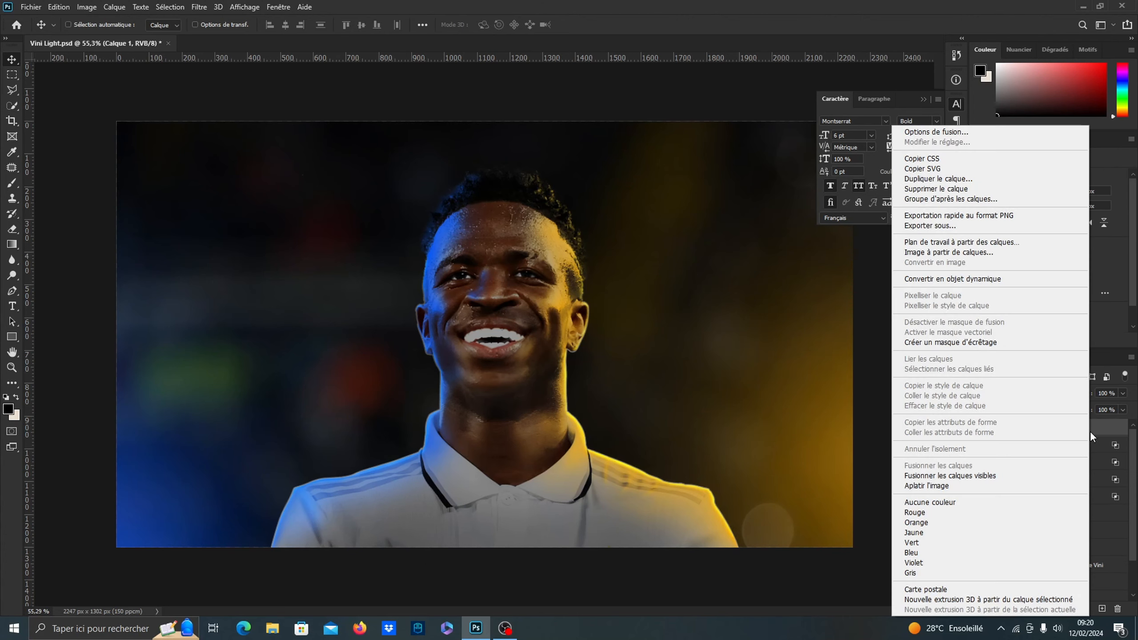
click(998, 279)
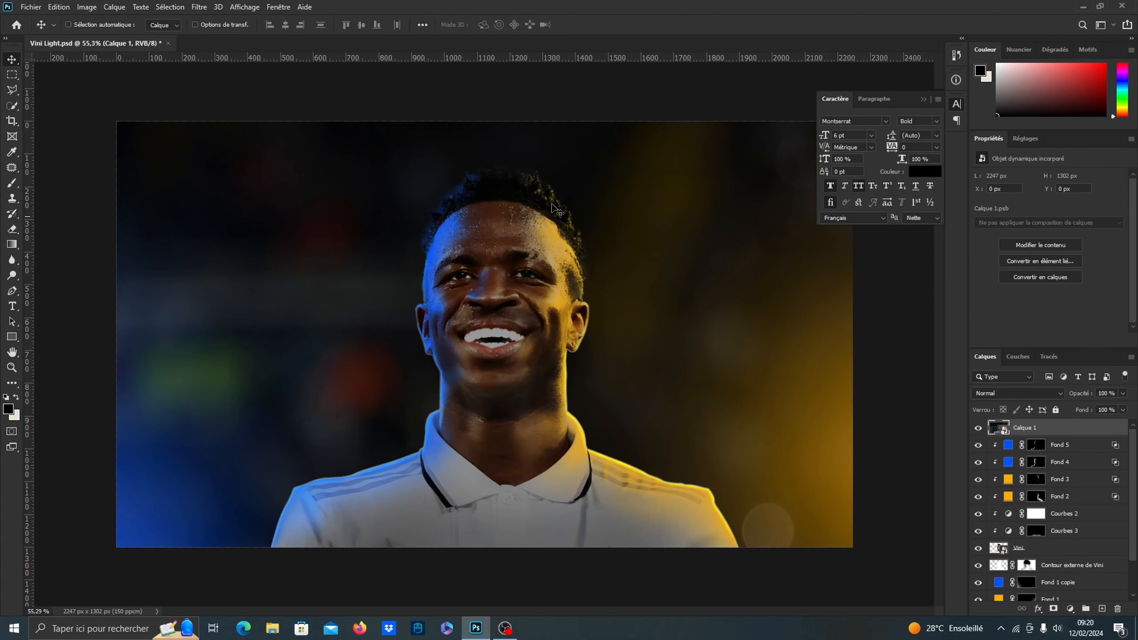
Open the Camera Raw filter on the merged layer and set exposure +0.05, contrast +3, highlights +5, shadows -4, whites +4 and blacks -4
click(206, 7)
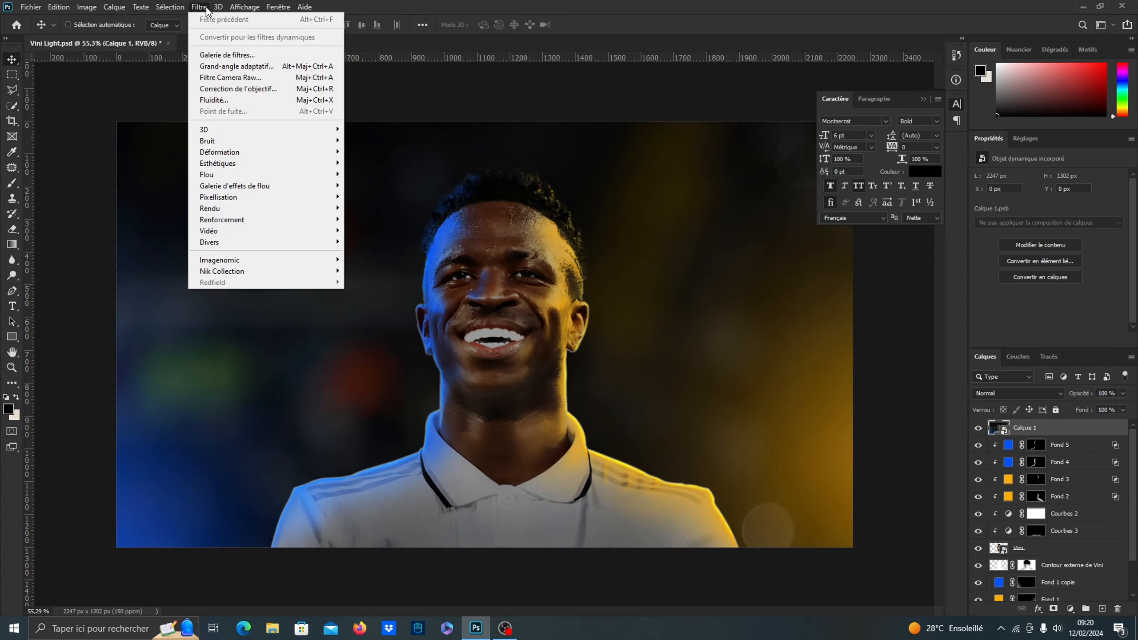
click(212, 77)
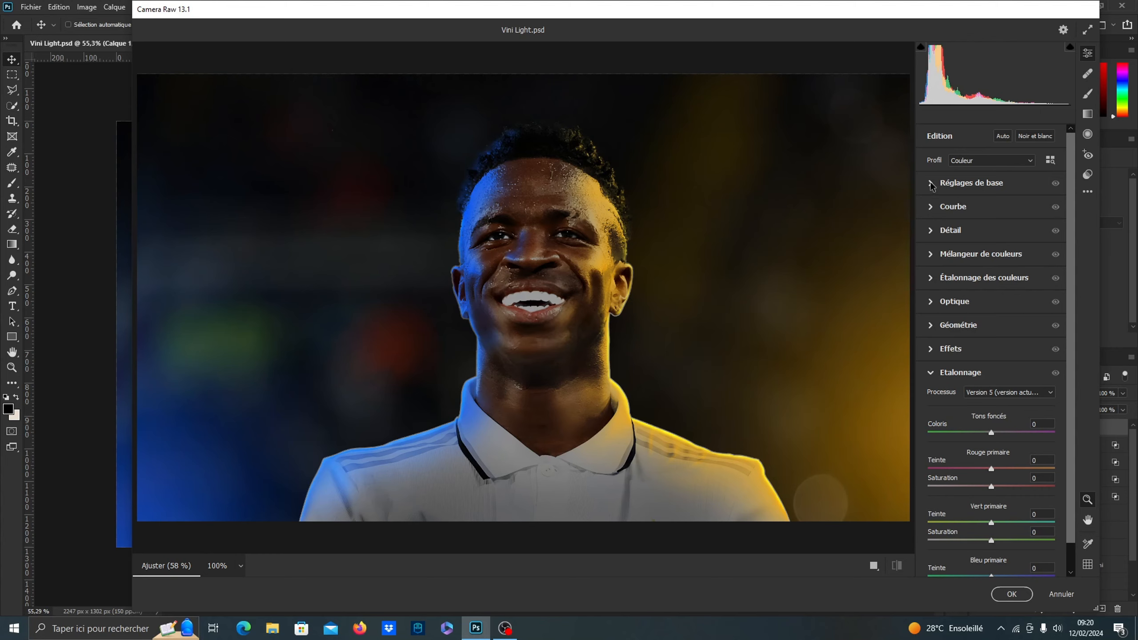
click(931, 184)
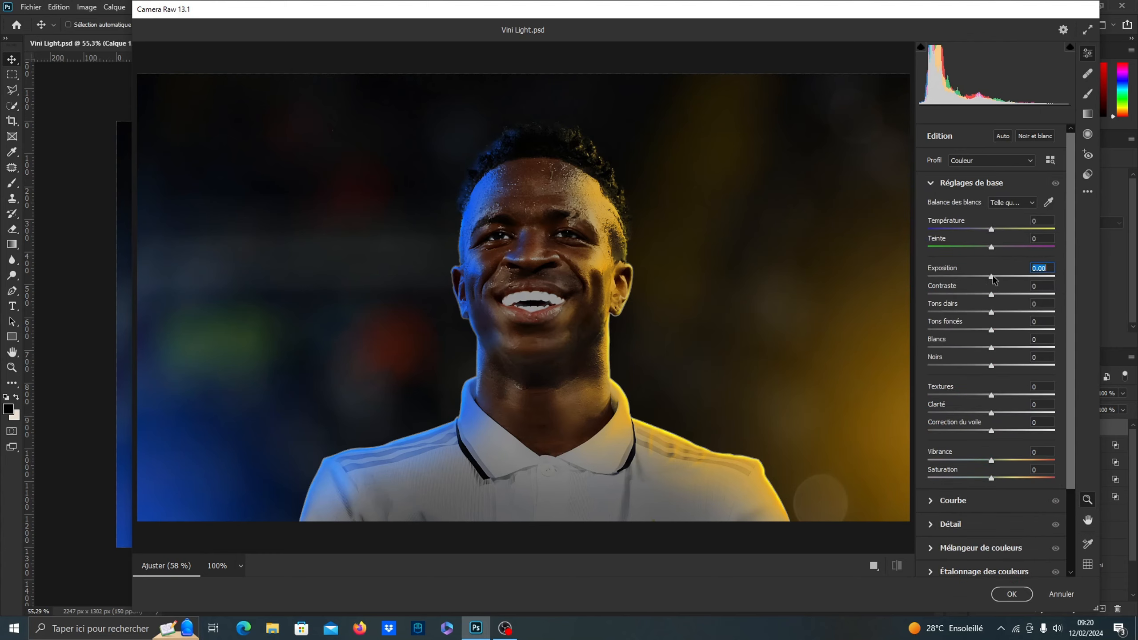
click(993, 276)
click(993, 294)
click(993, 313)
click(991, 330)
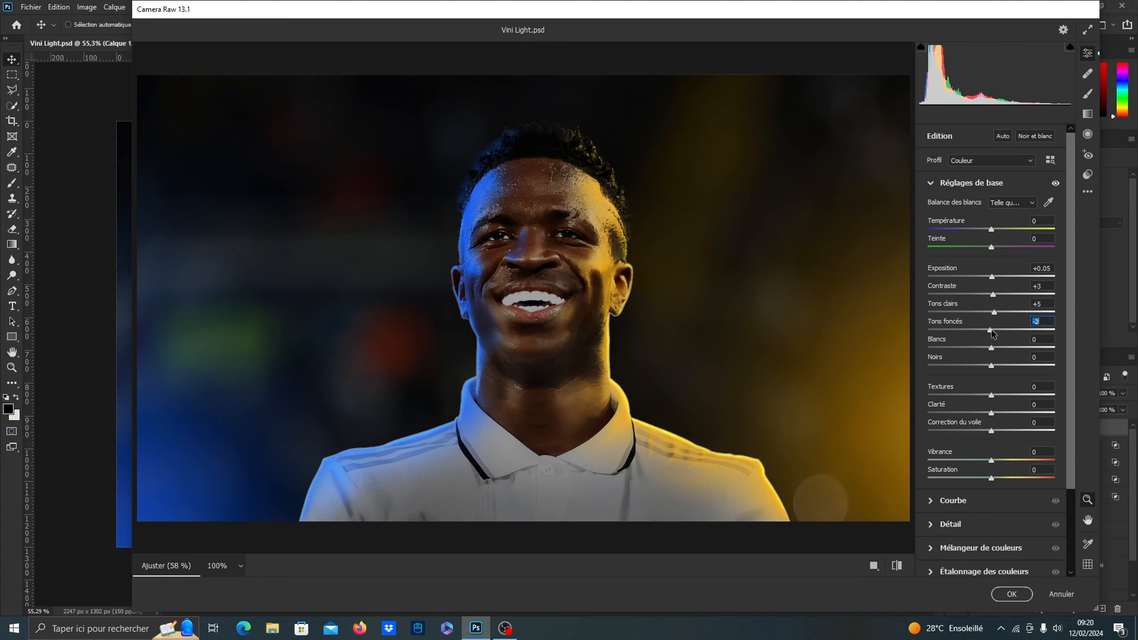
click(991, 348)
click(993, 348)
click(991, 365)
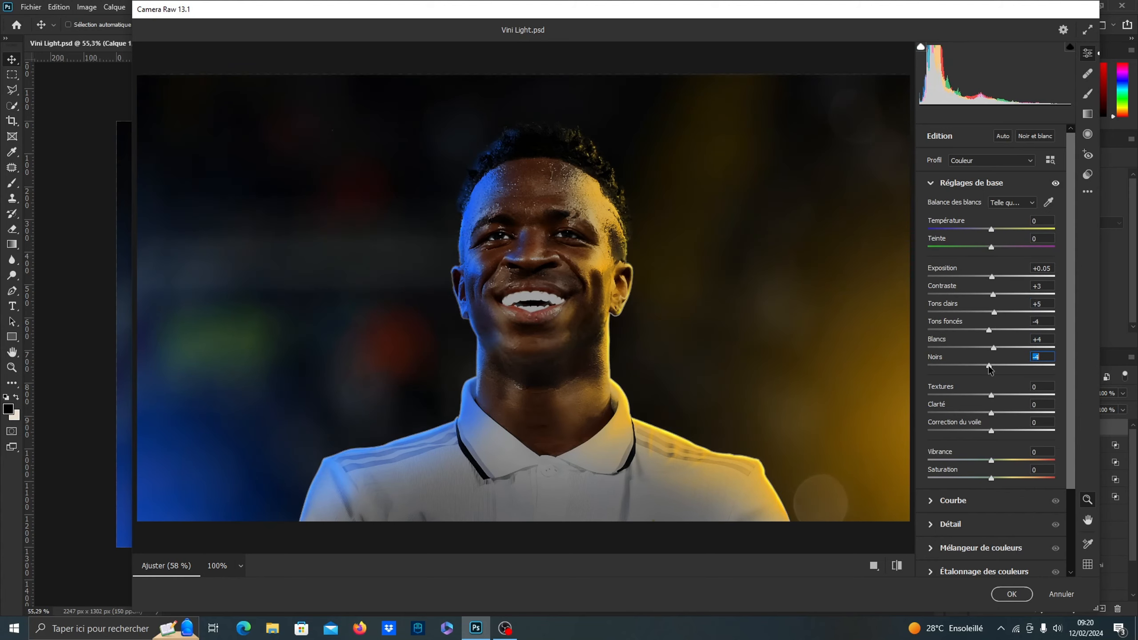
Set texture to +8, clarity to +8 and vibrance to +9 in the basic Camera Raw adjustments
click(1042, 387)
text(8)
click(1033, 405)
text(8)
scroll(977, 506, down, 1)
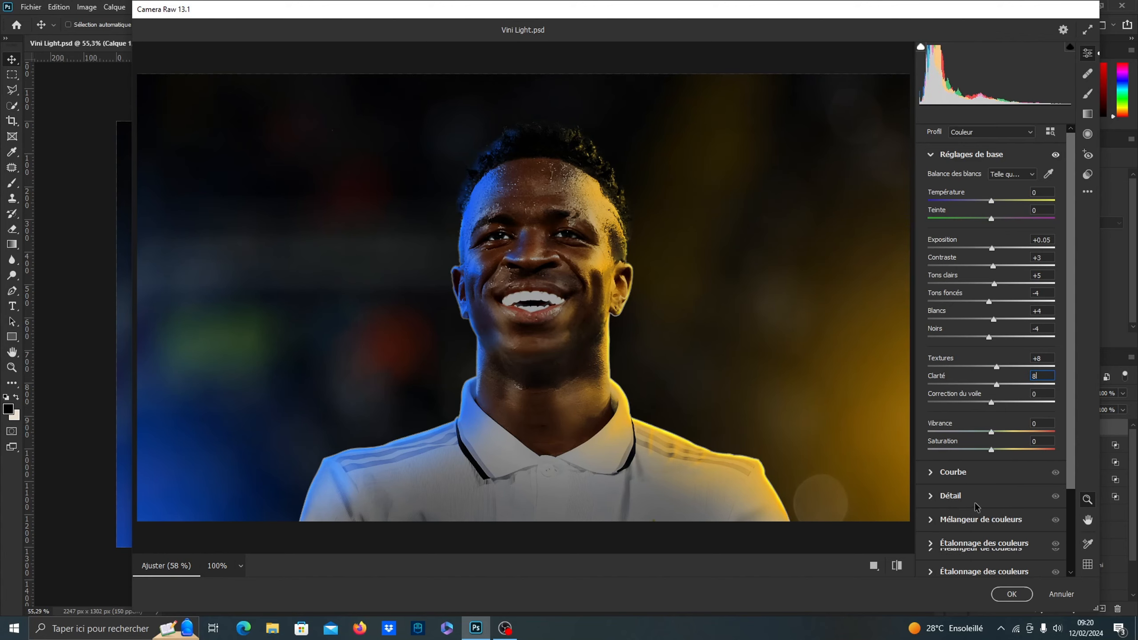
scroll(977, 507, down, 1)
drag(995, 404, 998, 403)
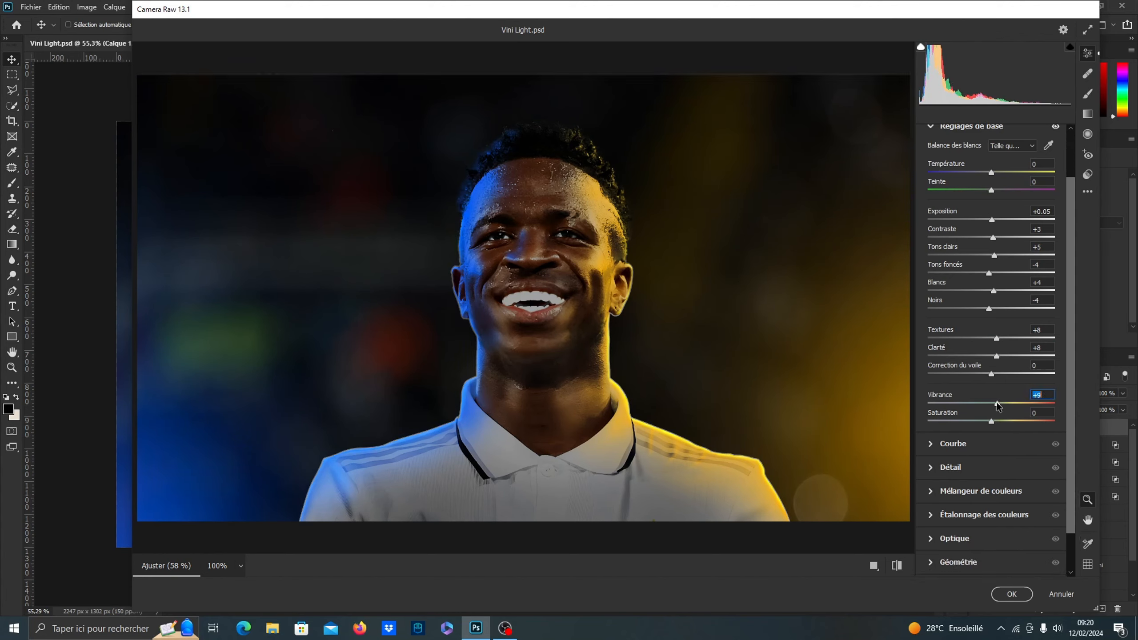
Set the parametric curve to highlights +6, lights +4, darks +2 and shadows -3, and raise the sharpening amount moderately
click(931, 443)
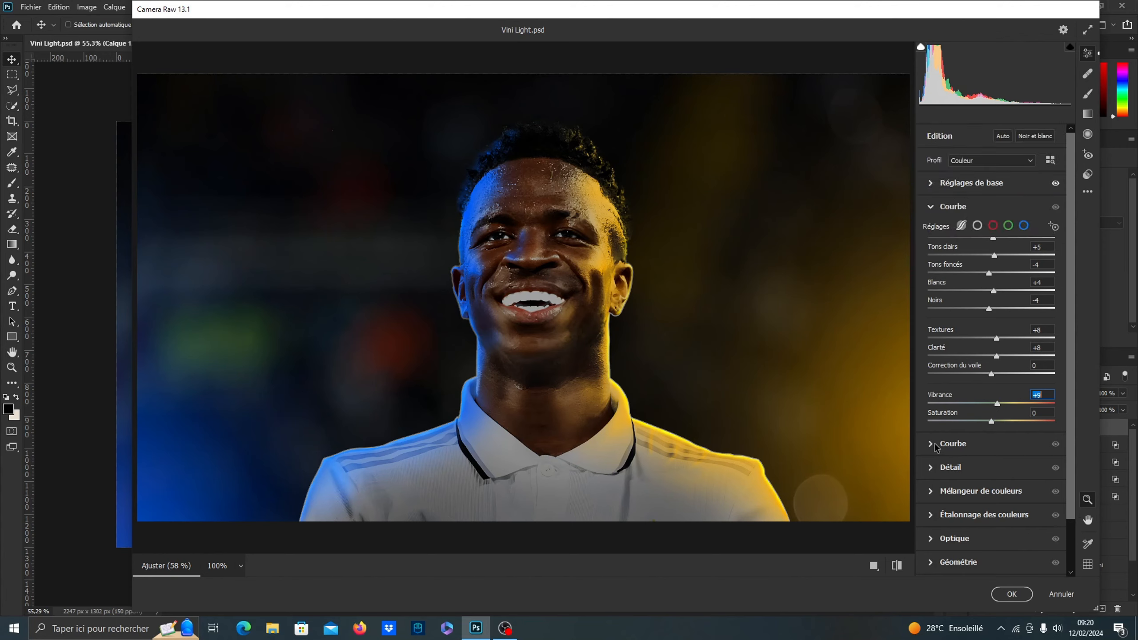
drag(992, 406, 989, 459)
click(950, 480)
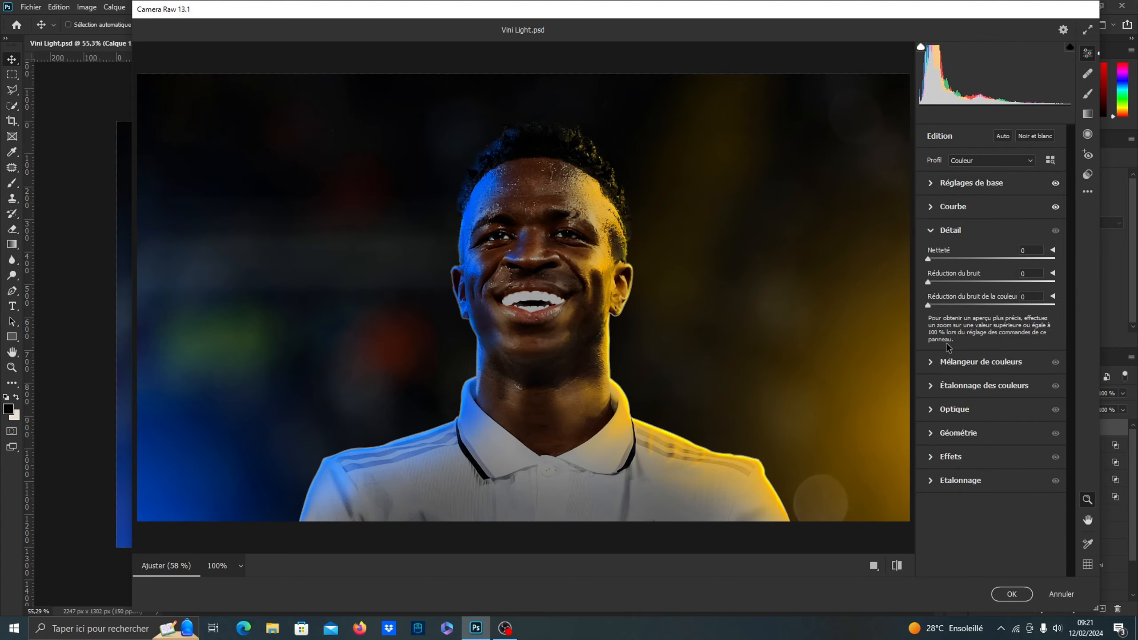
drag(928, 259, 951, 260)
click(934, 207)
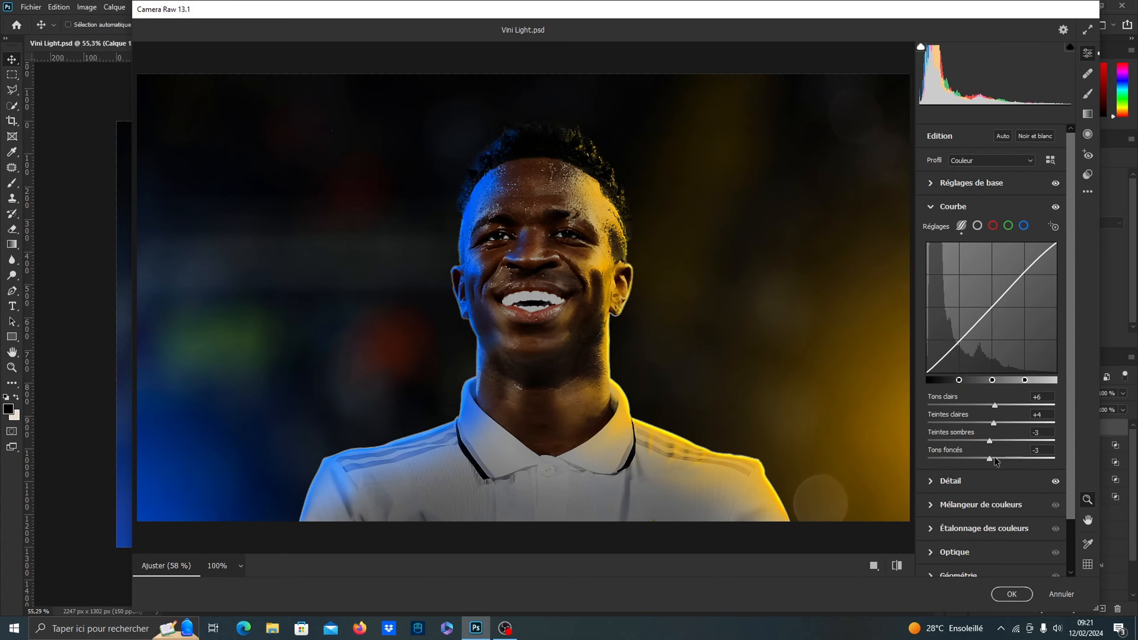
drag(992, 442, 992, 444)
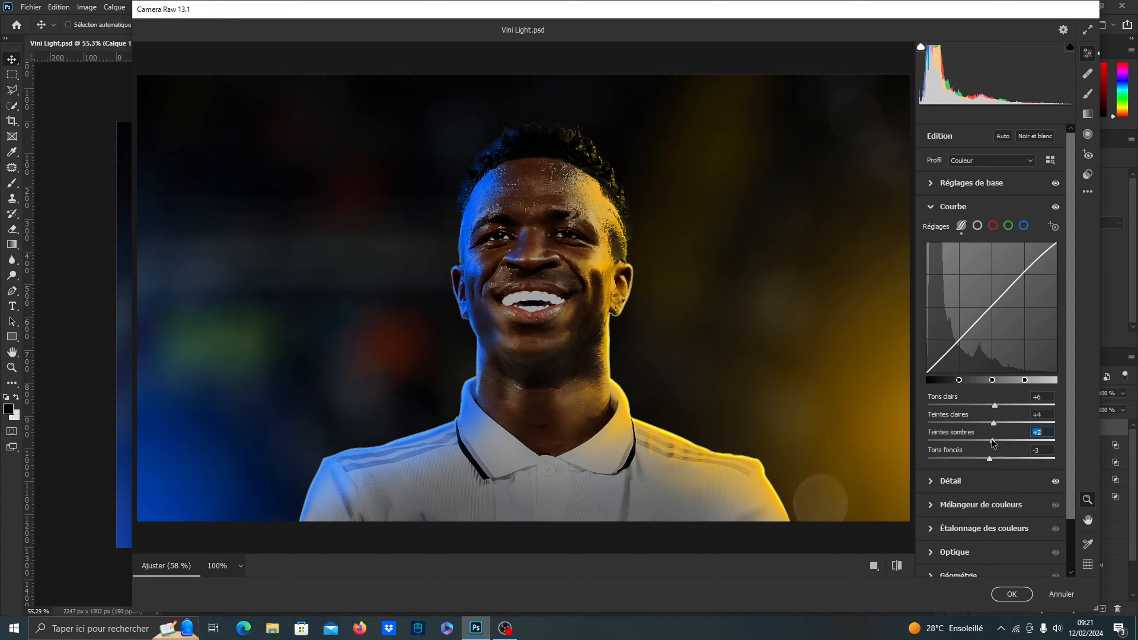
Shift the color mixer hues: reds -17, oranges -13, yellows -21, greens -7, aquas -7, blues -10 and purples -11
scroll(986, 446, down, 2)
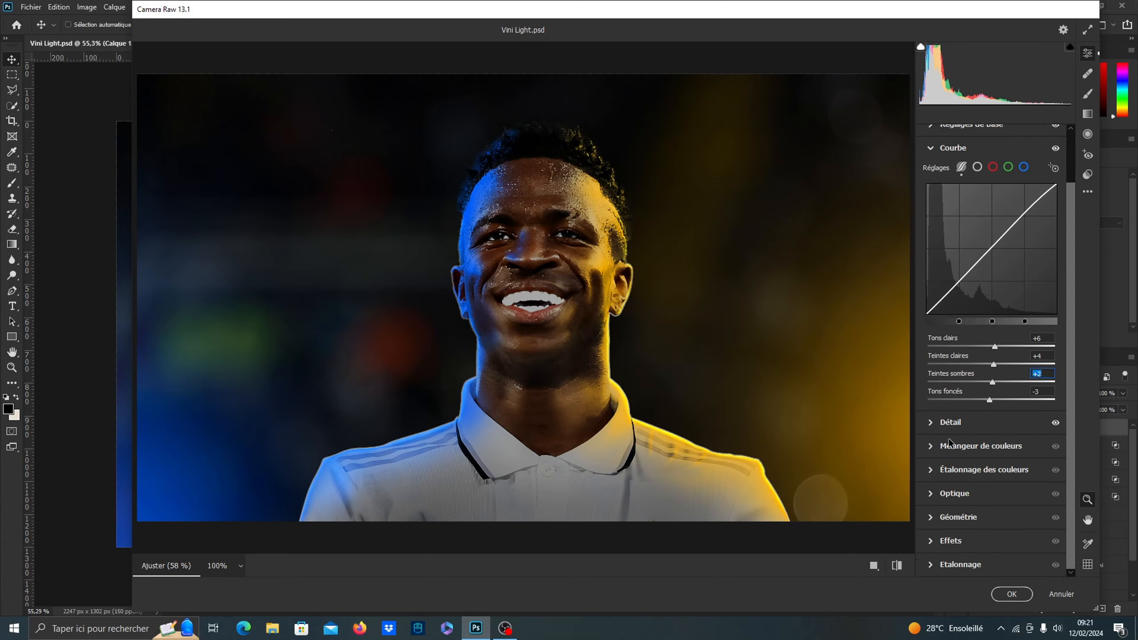
click(964, 446)
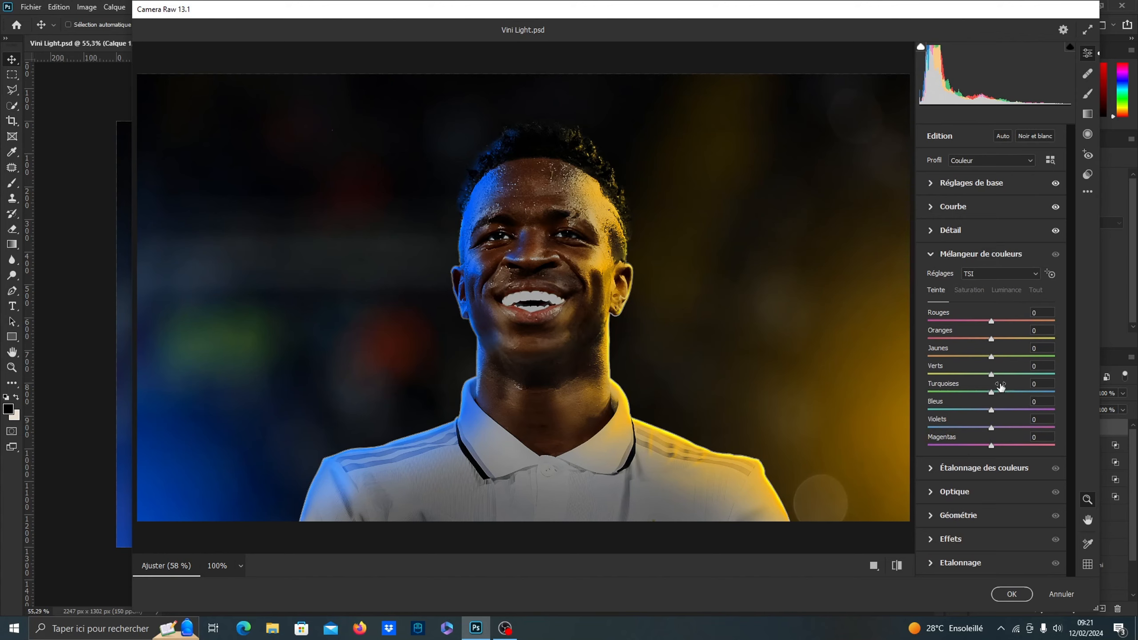
drag(991, 320, 979, 358)
drag(992, 376, 985, 430)
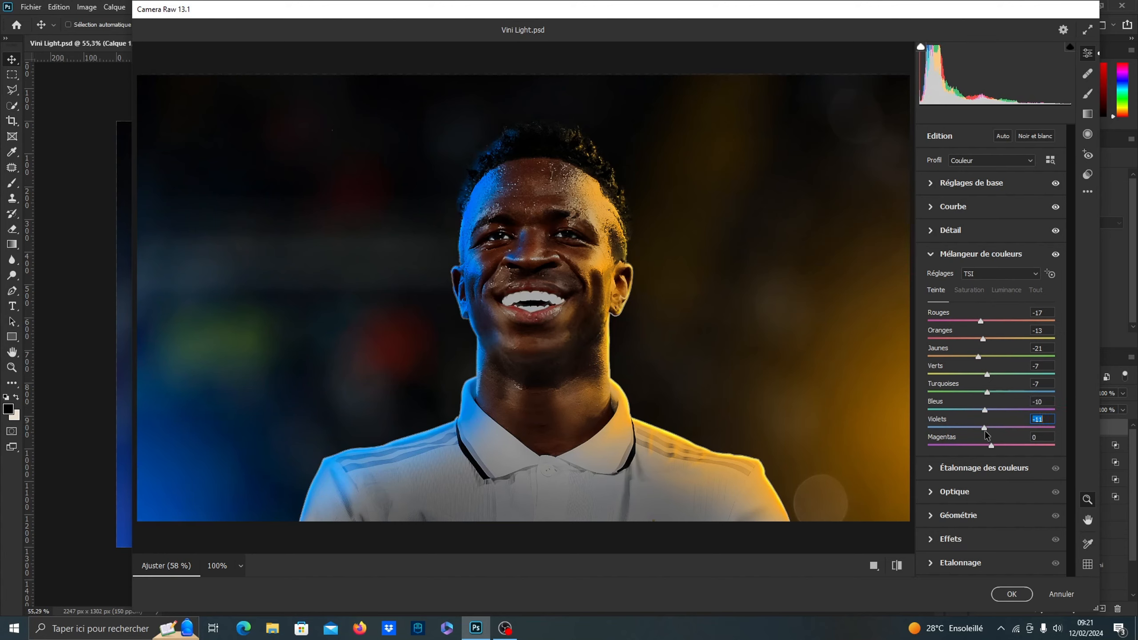
Tint the shadows violet-blue in the Camera Raw color grading, with hue 263 and saturation 18
click(955, 471)
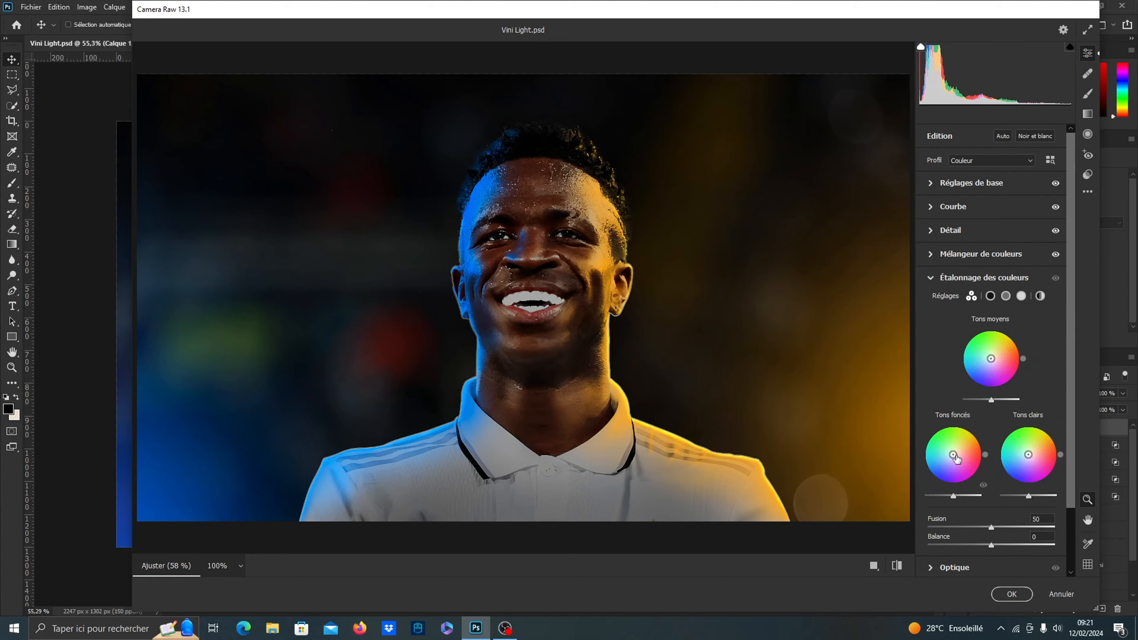
drag(956, 458, 952, 460)
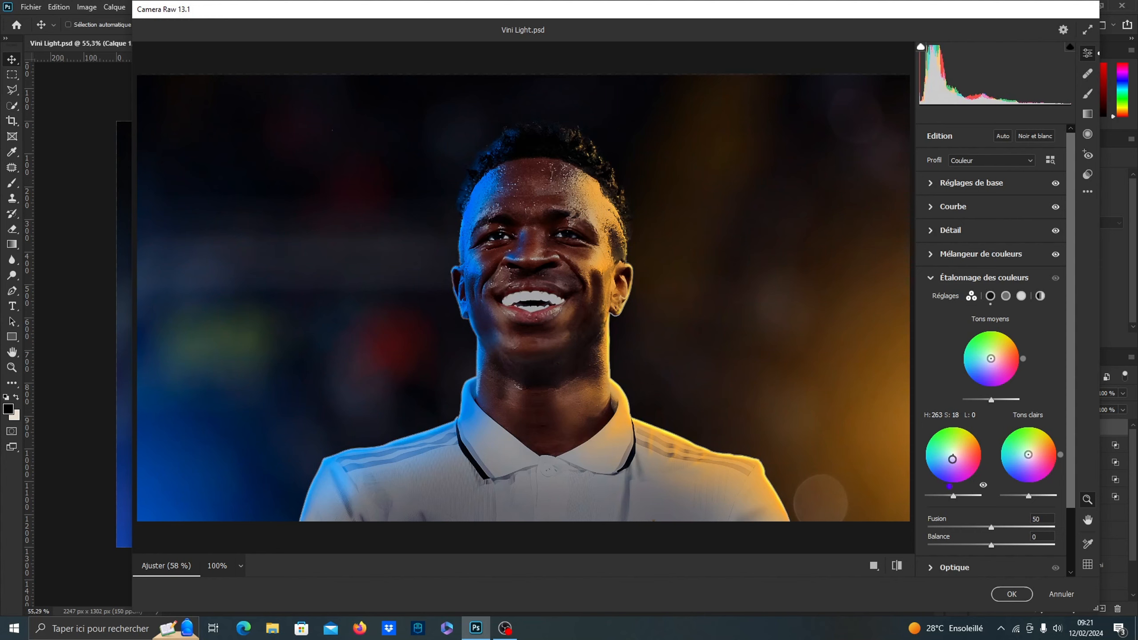
scroll(1001, 495, down, 2)
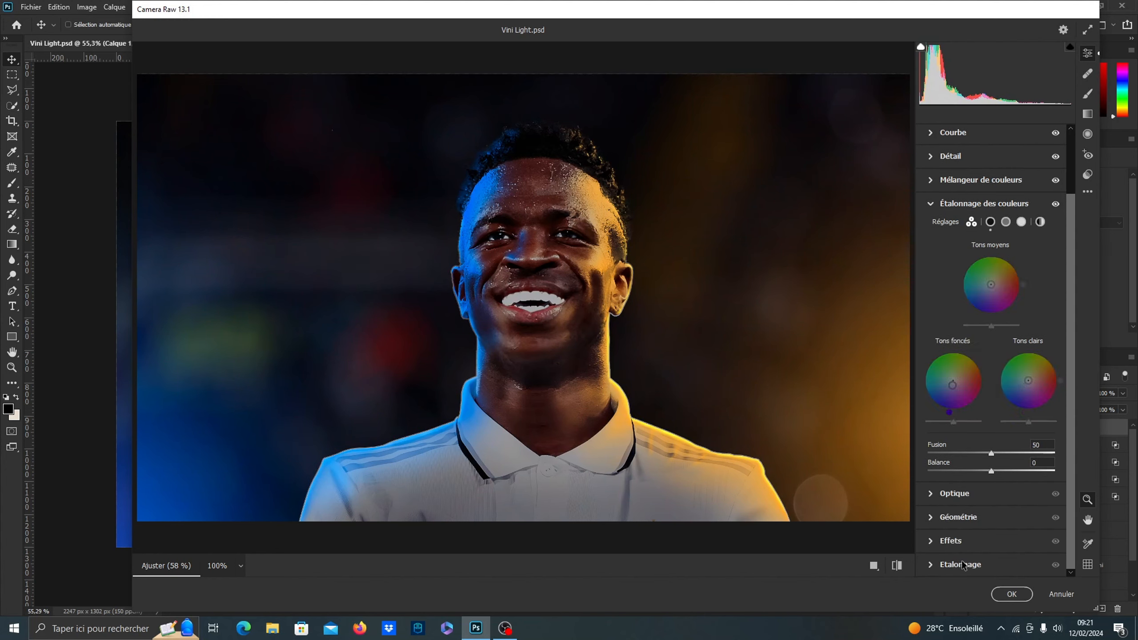
Add film grain of 21 in the Camera Raw effects and apply the filter to the merged layer
click(962, 566)
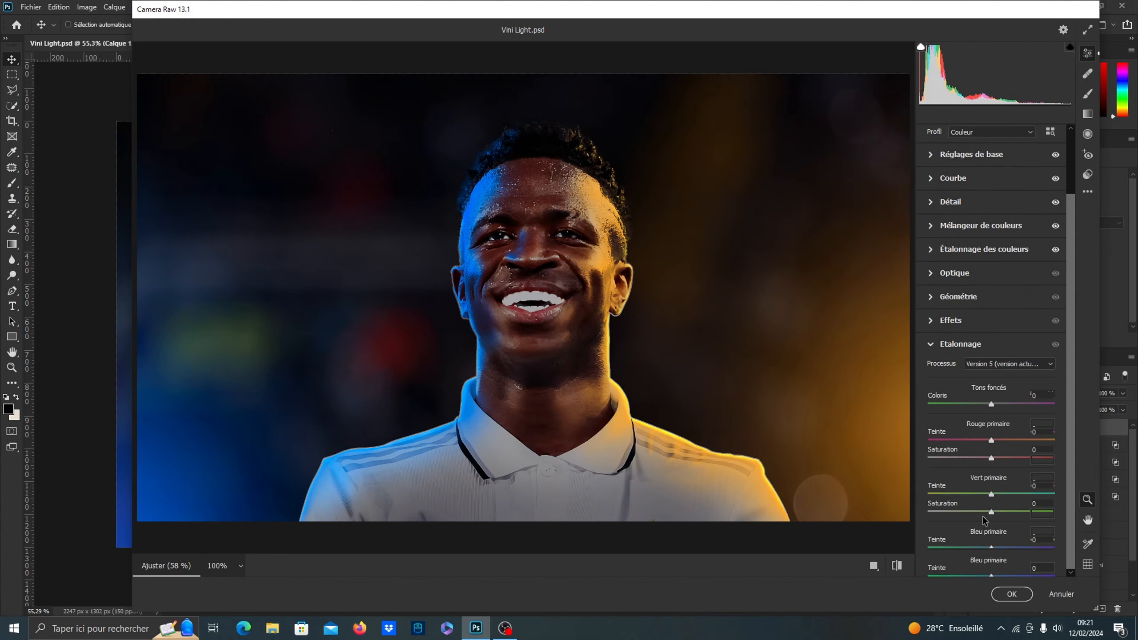
click(960, 327)
drag(929, 377, 956, 381)
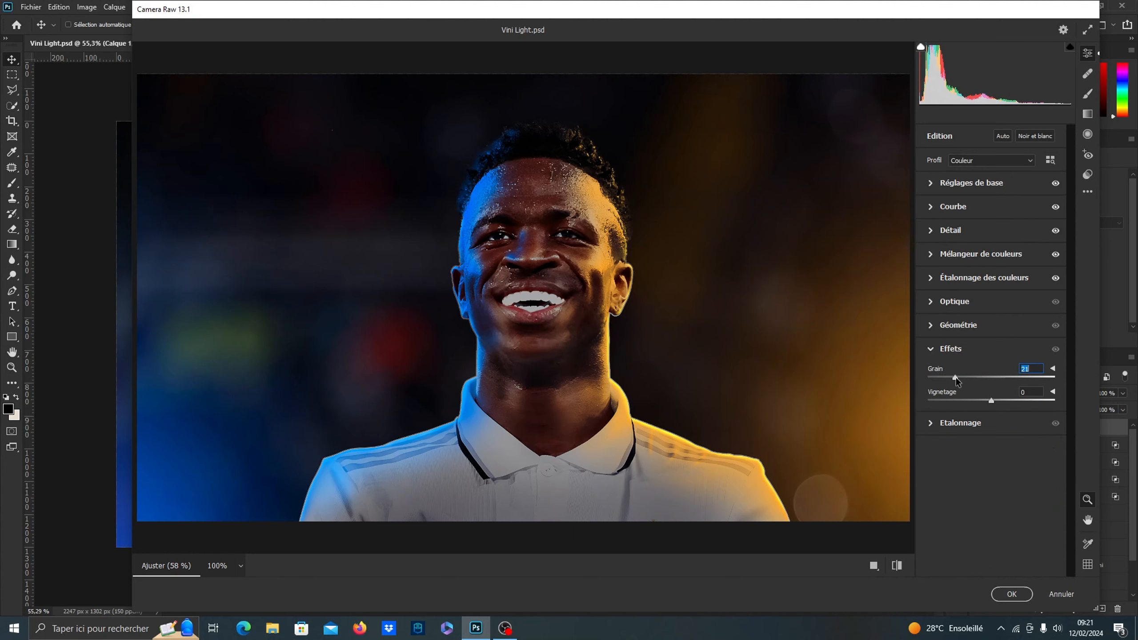
click(1012, 594)
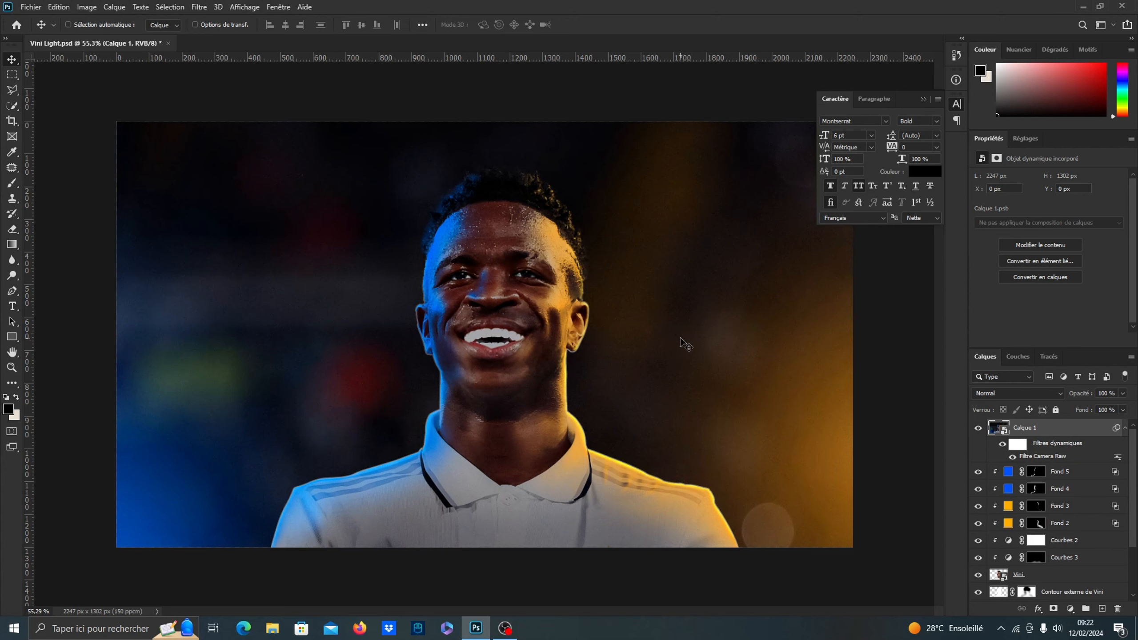
Add a Color Lookup adjustment layer above the merged layer with the 3Strip.look 3D LUT at 30% opacity
scroll(599, 332, down, 1)
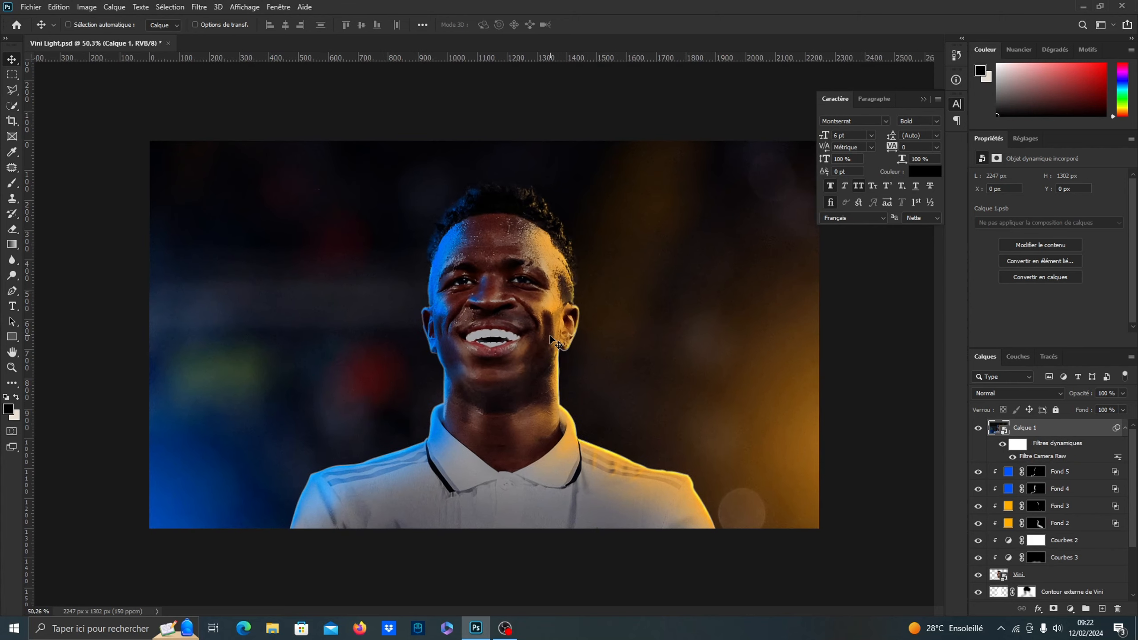
click(1071, 608)
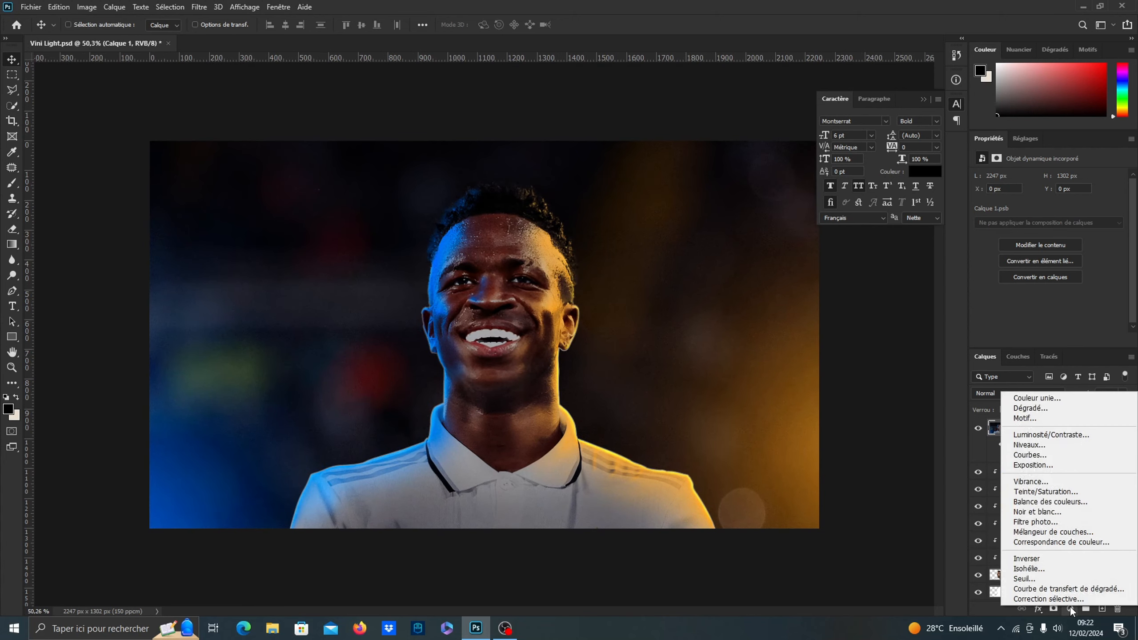
click(1053, 543)
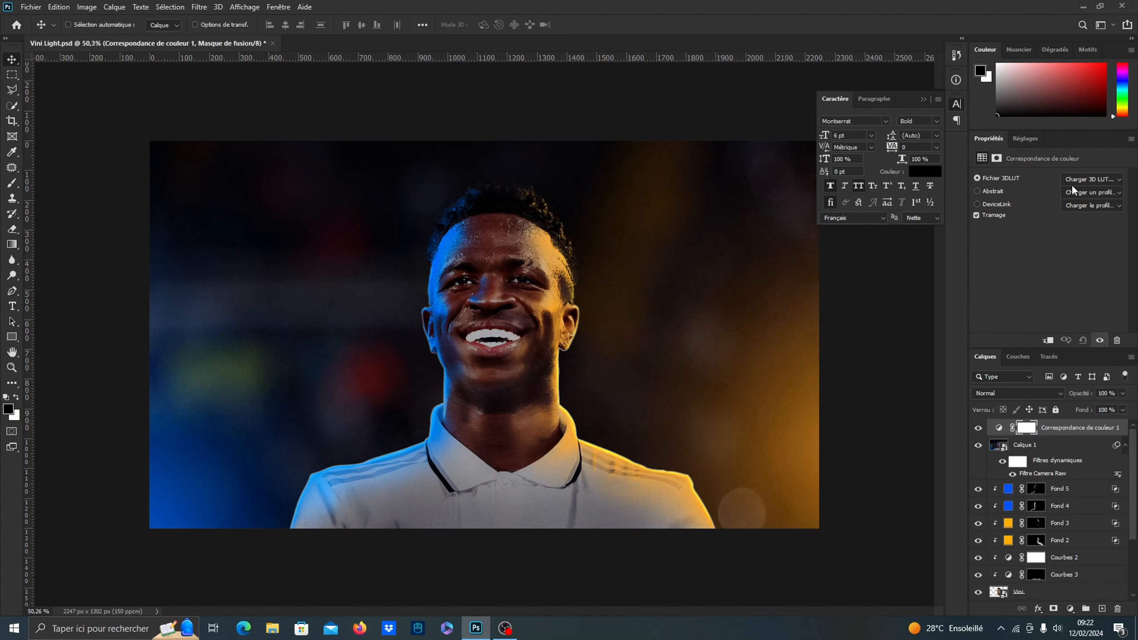
click(1074, 183)
click(1023, 226)
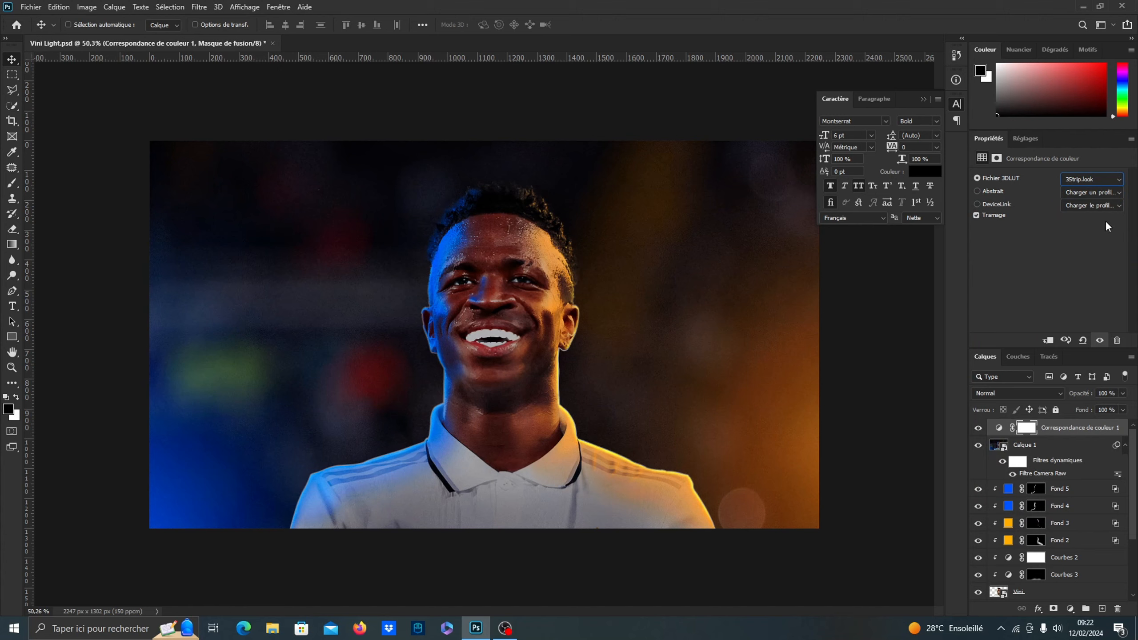
click(1088, 394)
text(30)
Add a Curves adjustment layer above the color lookup layer and place a point on the upper part of its RGB curve
click(1069, 608)
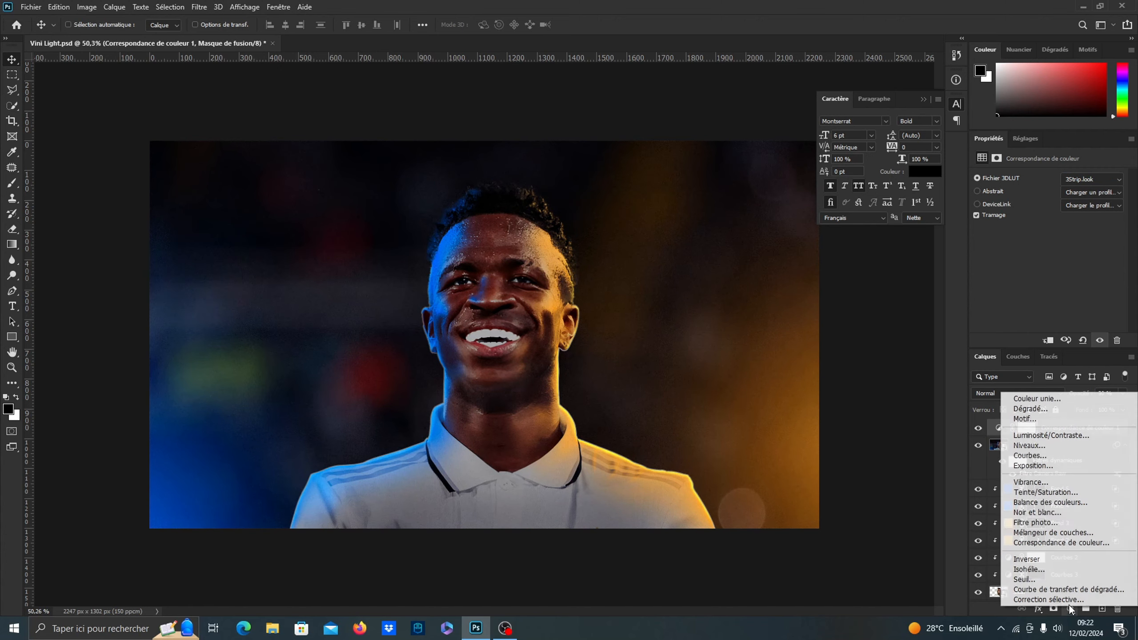
click(1046, 456)
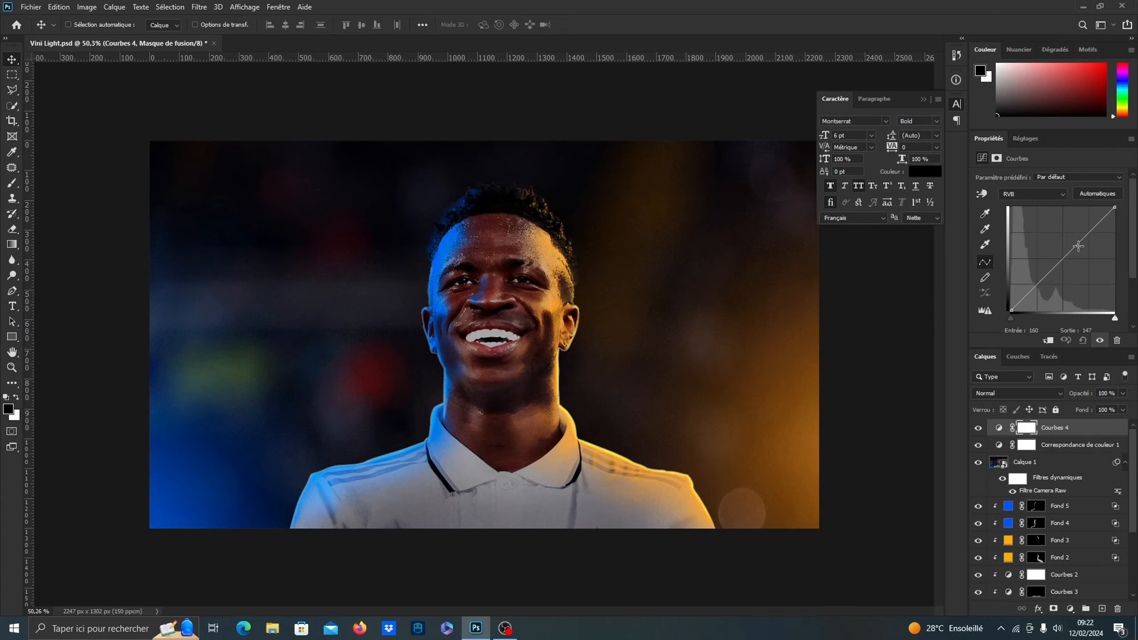
click(1078, 242)
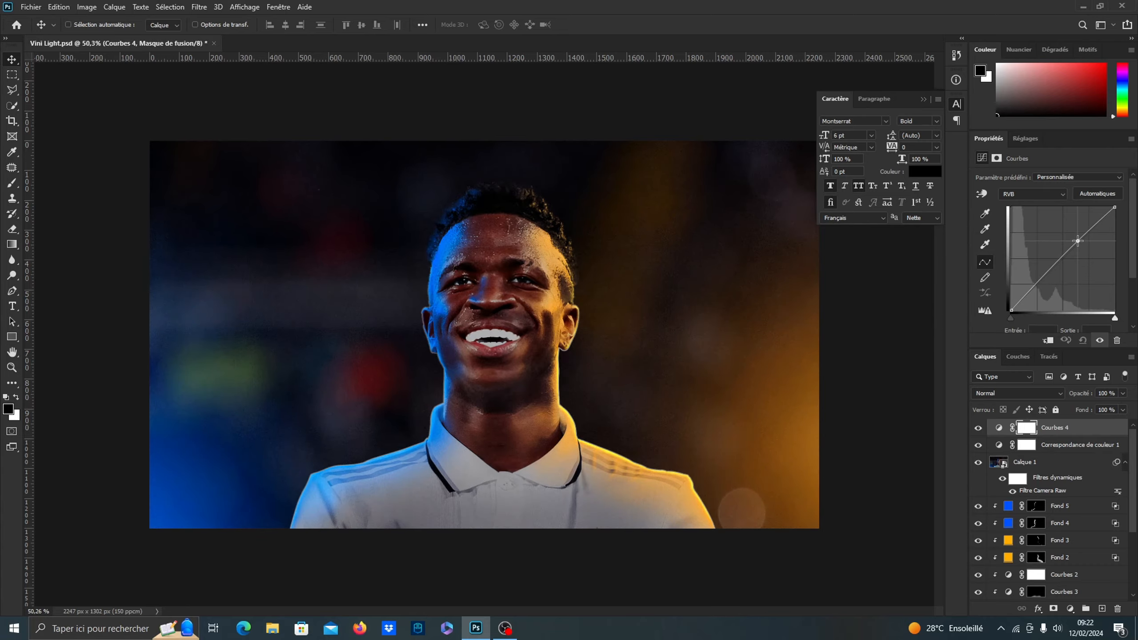